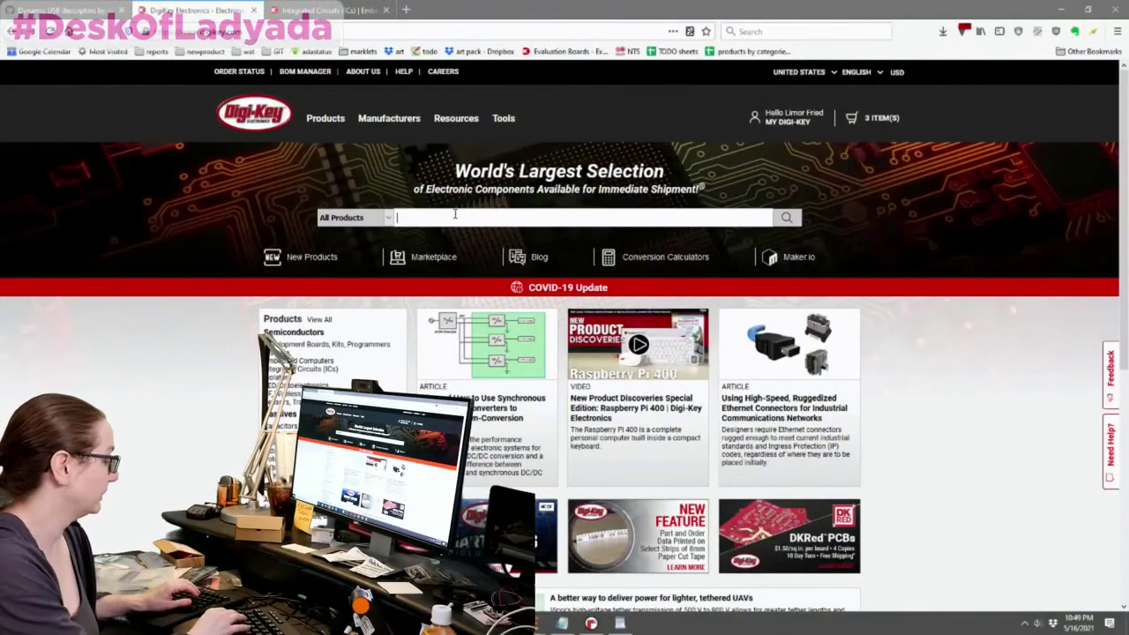
Search for 'microcontroller' and open the Embedded - Microcontrollers category, zoomed in
text(microcontroller)
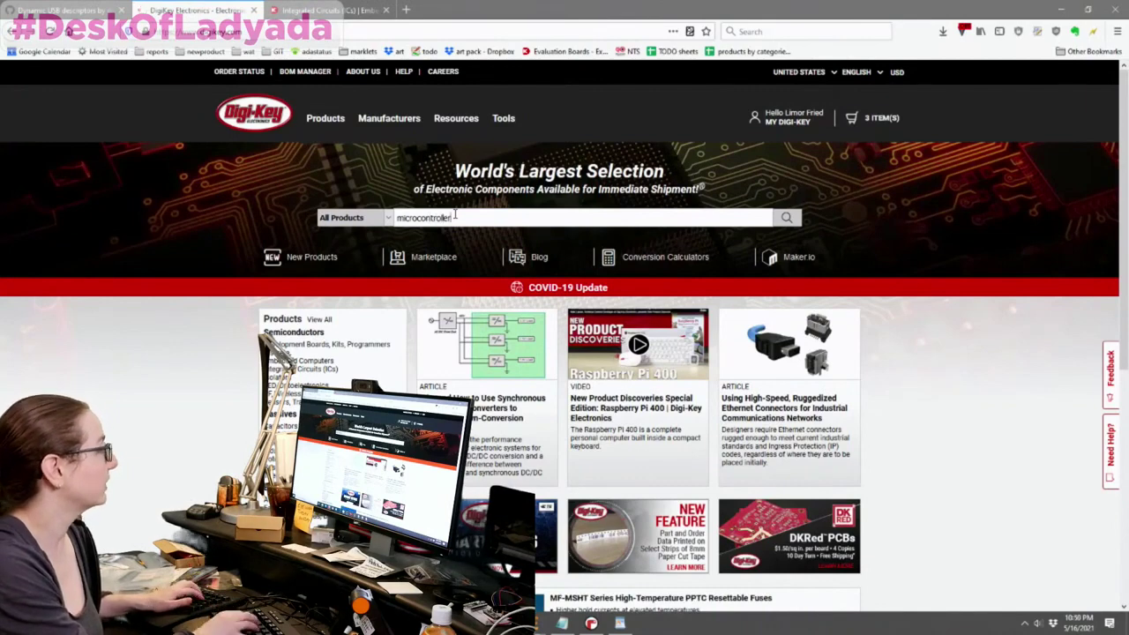
key(Return)
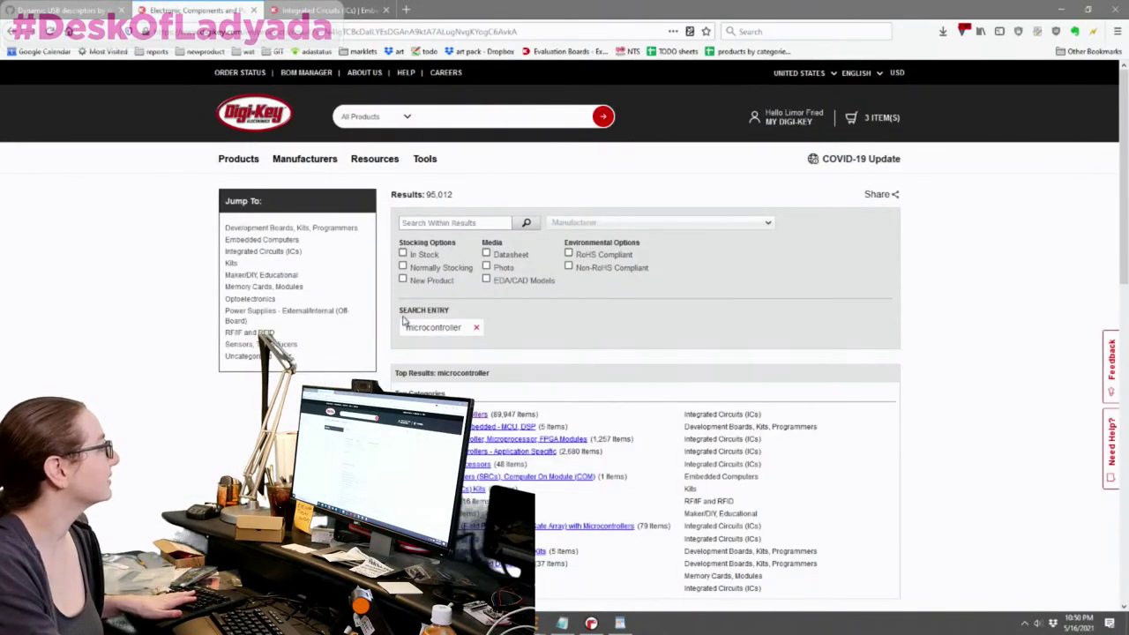
drag(456, 194, 382, 201)
click(529, 197)
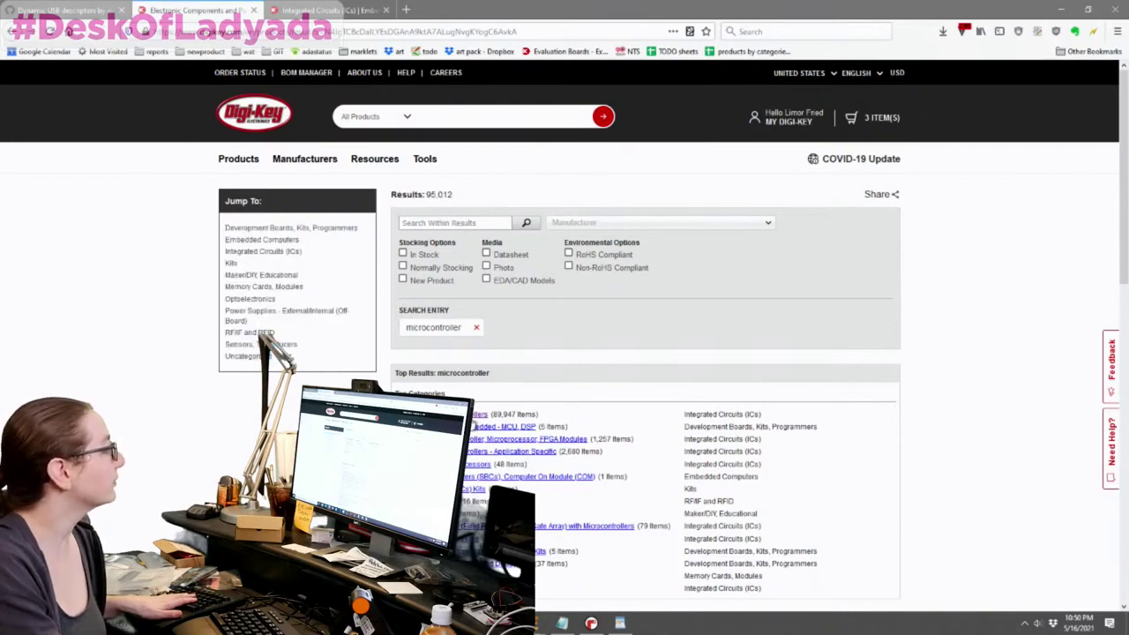
scroll(468, 415, down, 2)
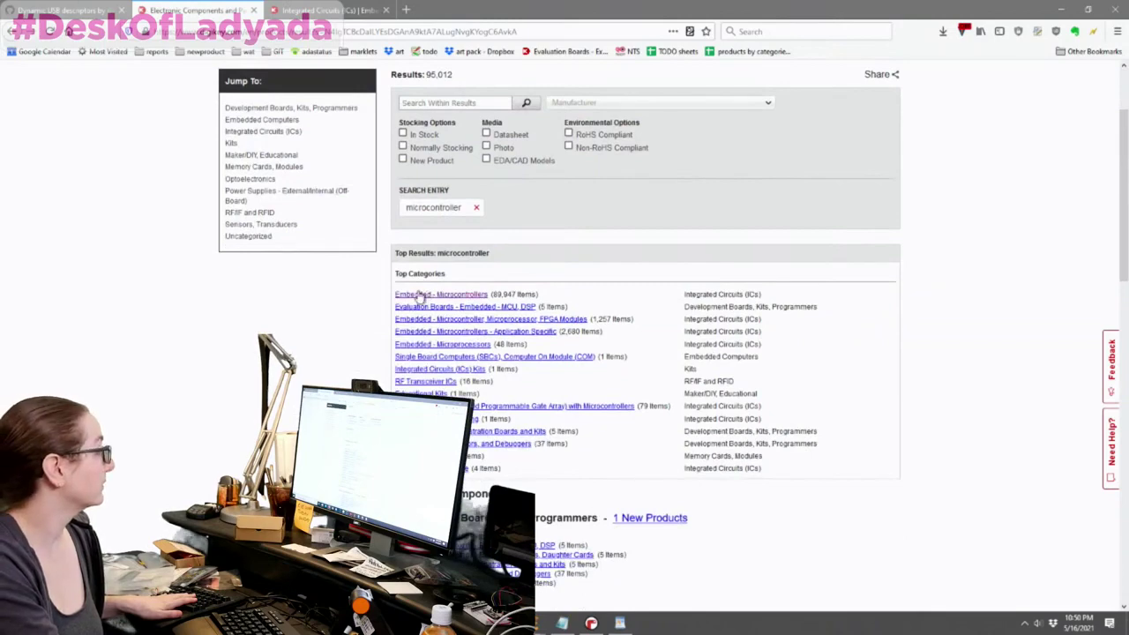
click(423, 295)
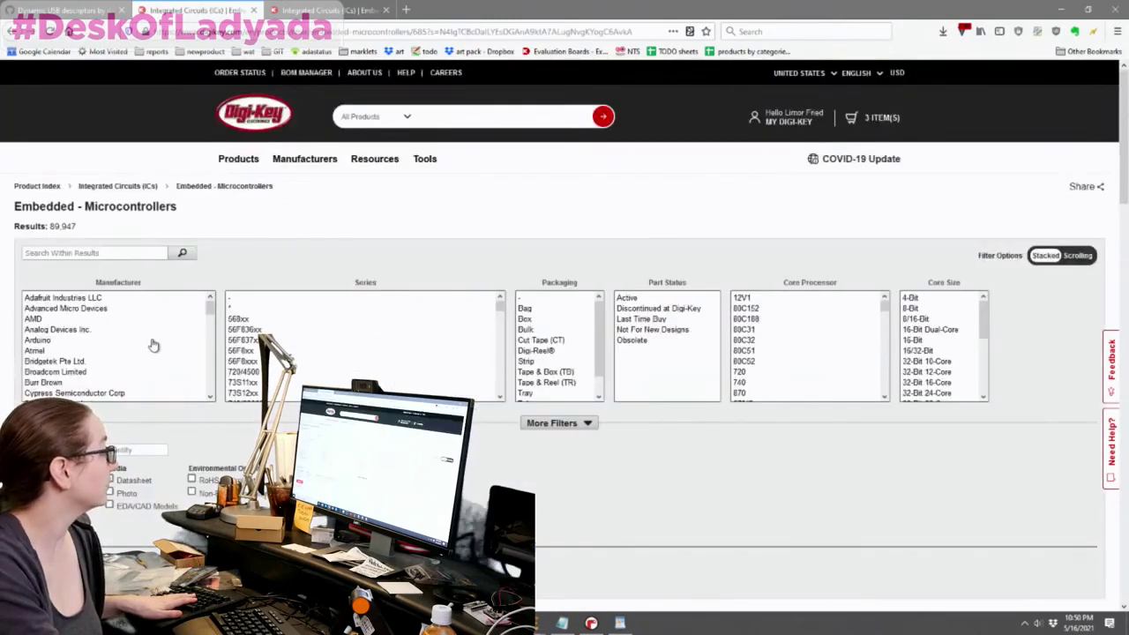
key(ctrl+plus)
key(ctrl+plus)
key(ctrl+plus)
scroll(499, 242, down, 1)
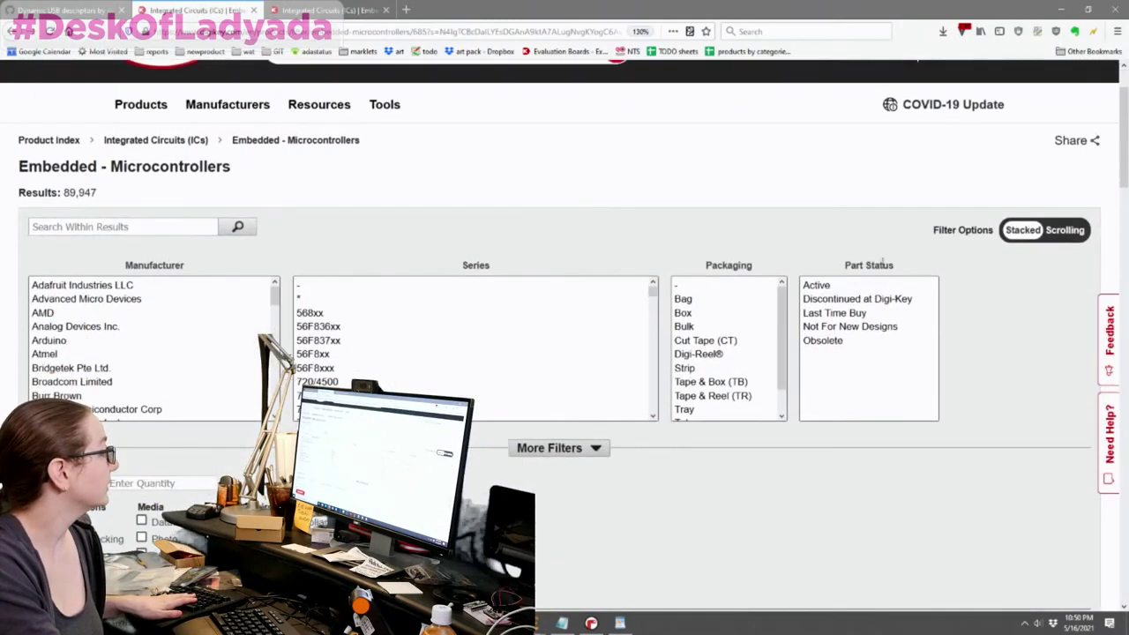
Filter Part Status to Active and apply it
click(830, 285)
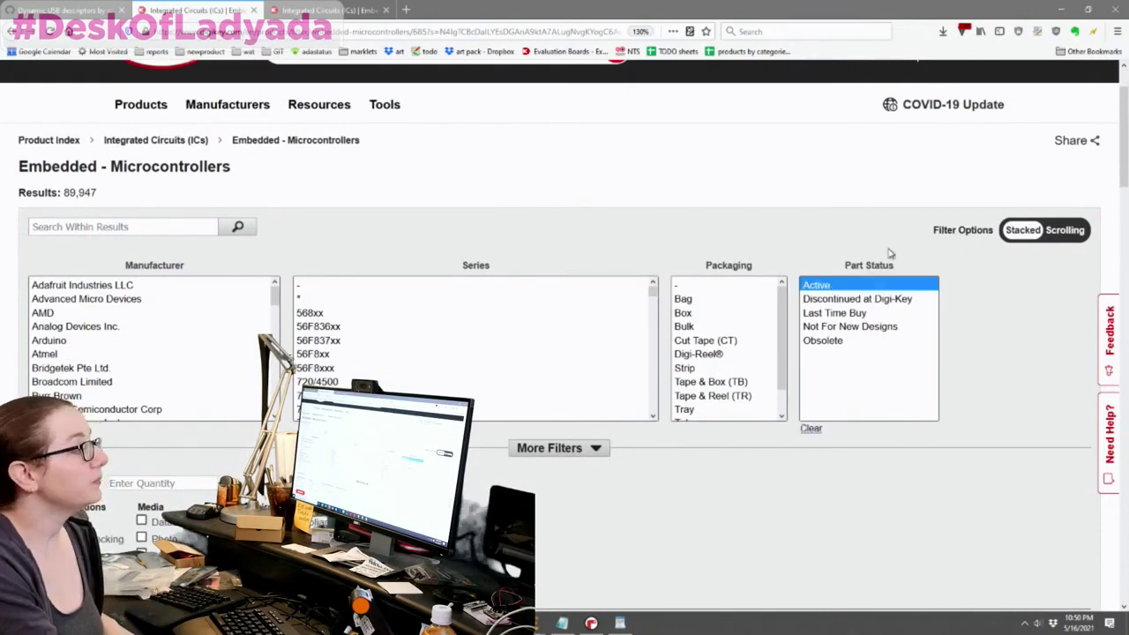
scroll(904, 231, down, 1)
scroll(904, 231, down, 2)
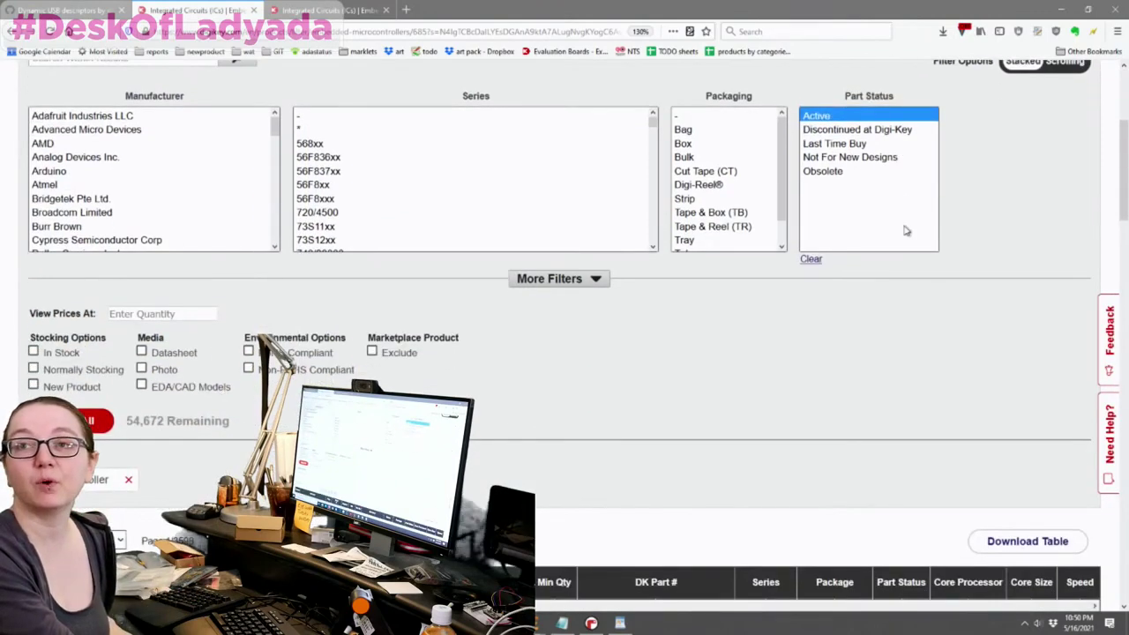
scroll(903, 231, down, 1)
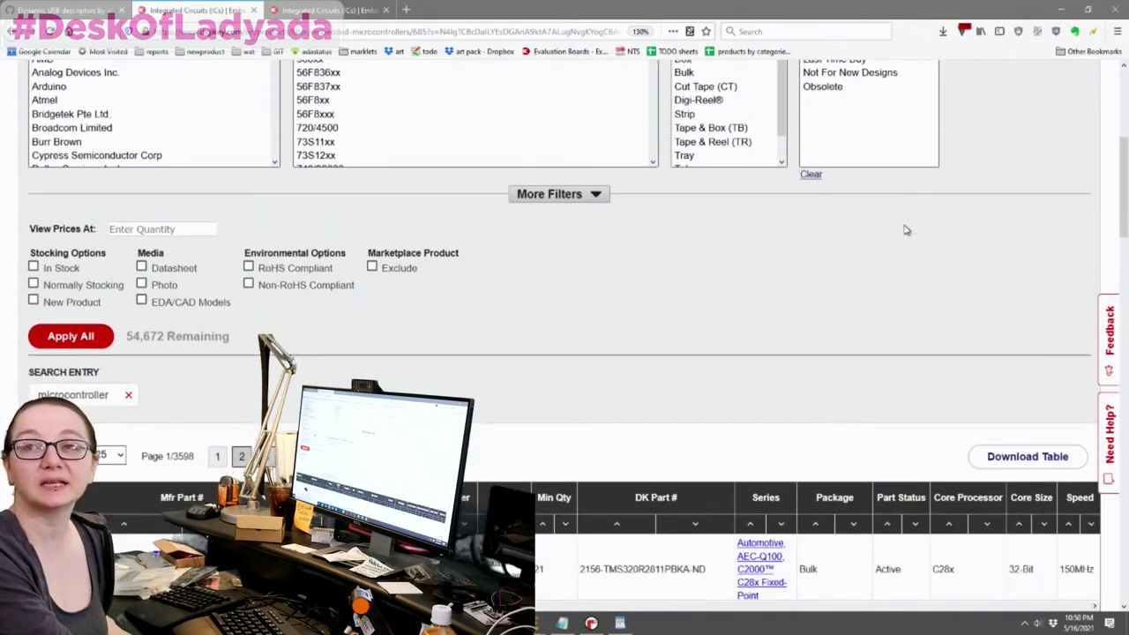
click(111, 337)
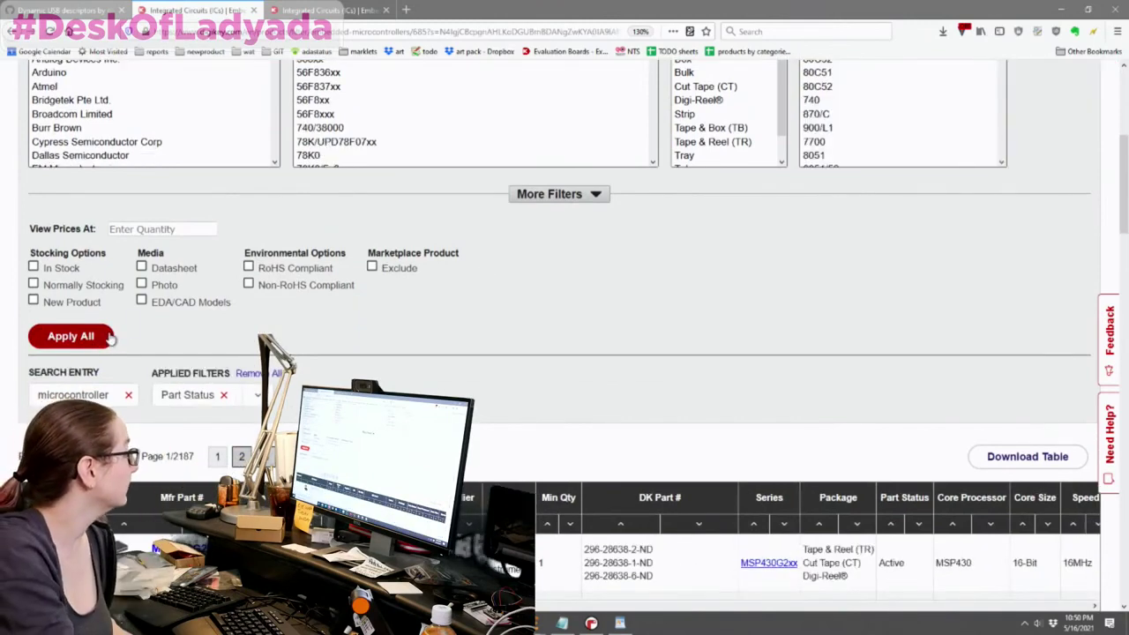
scroll(504, 378, up, 1)
scroll(571, 396, up, 1)
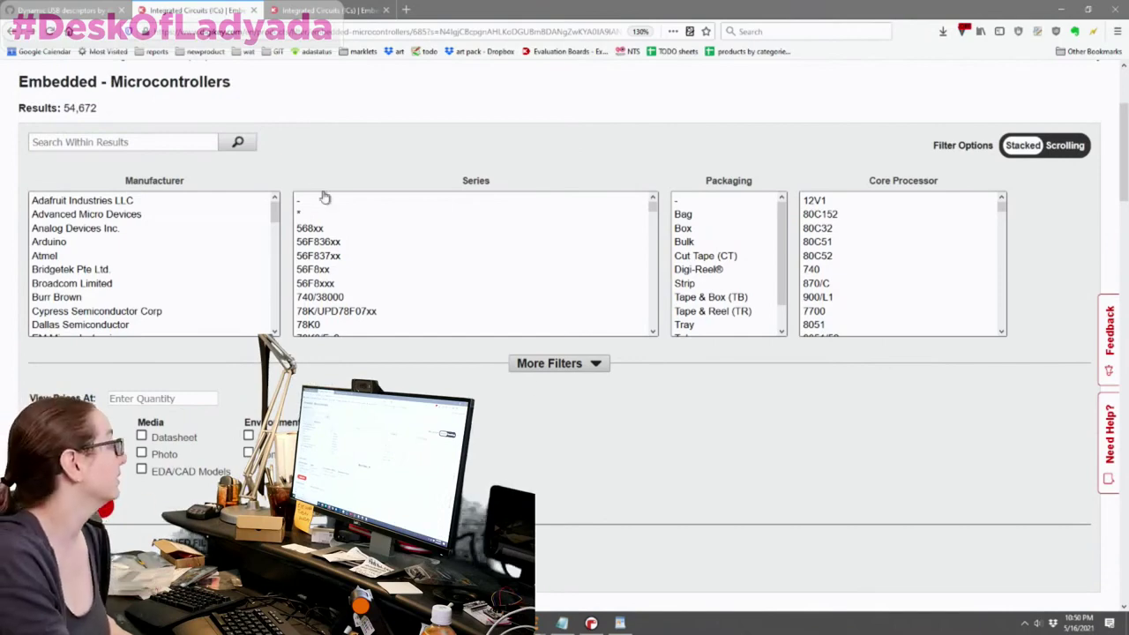
scroll(319, 212, down, 2)
scroll(80, 291, down, 1)
Apply the Normally Stocking filter and expand the More Filters lists
click(89, 202)
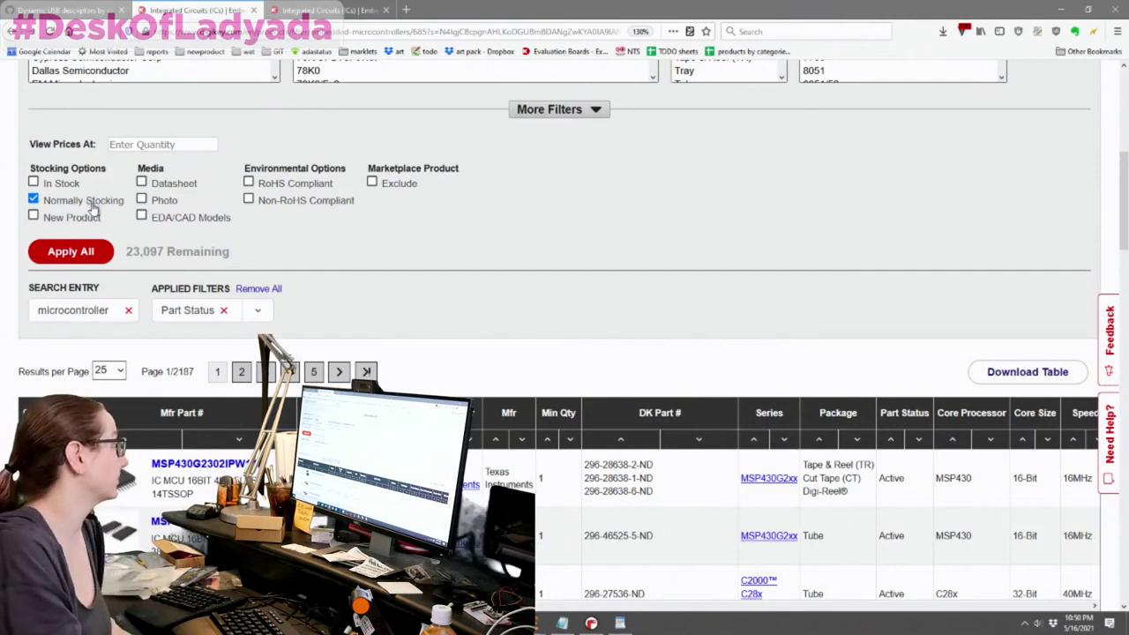
click(70, 252)
scroll(637, 252, up, 3)
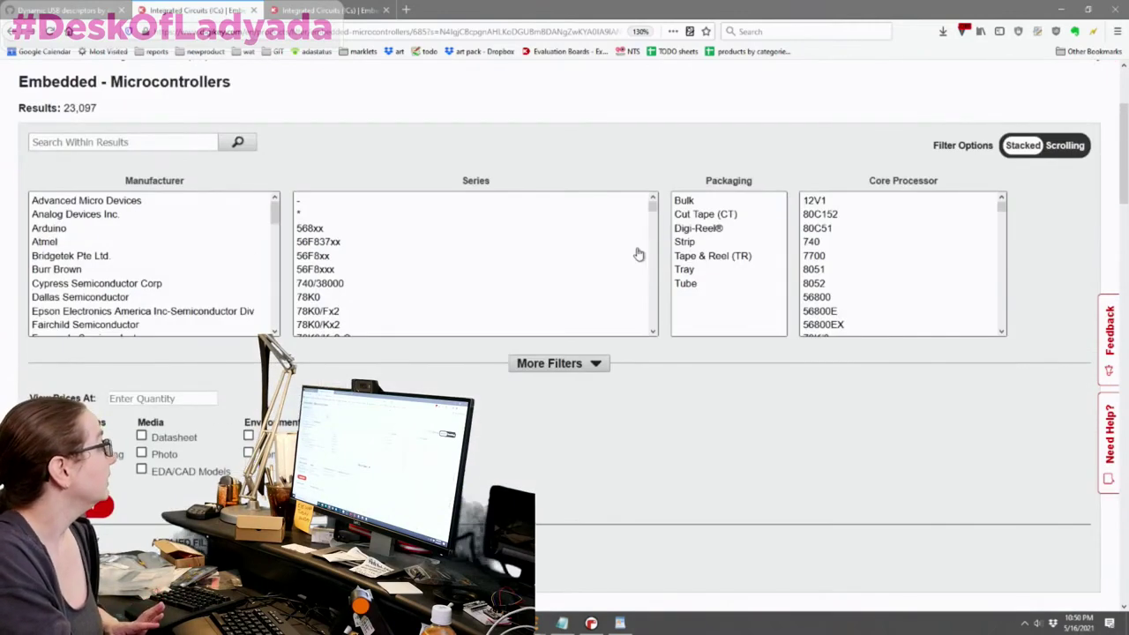
click(582, 362)
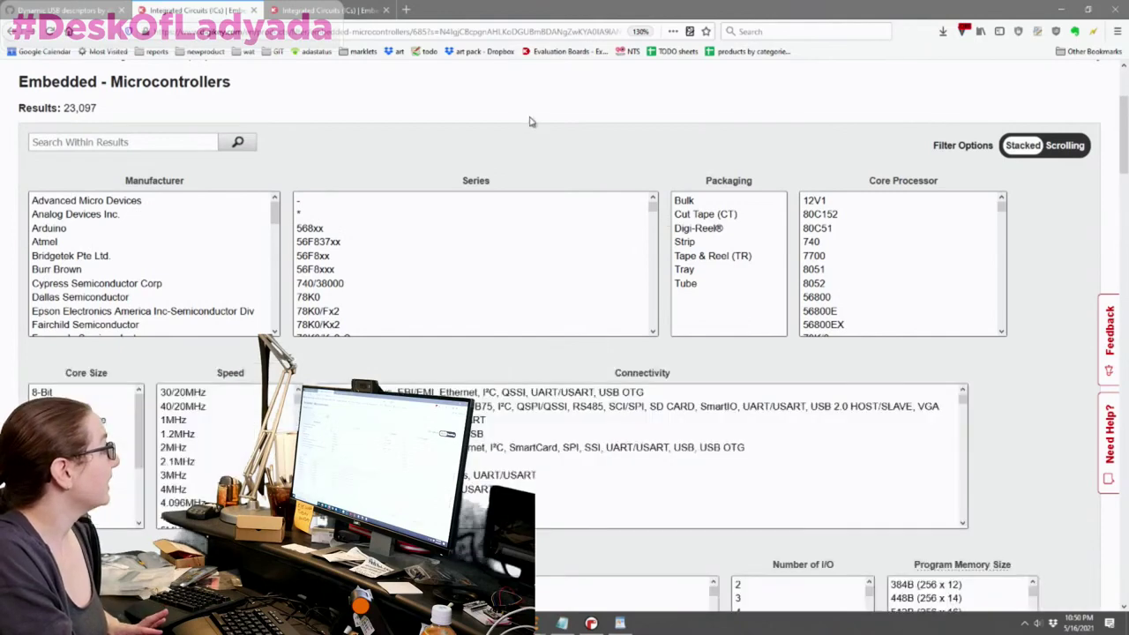
scroll(575, 180, down, 3)
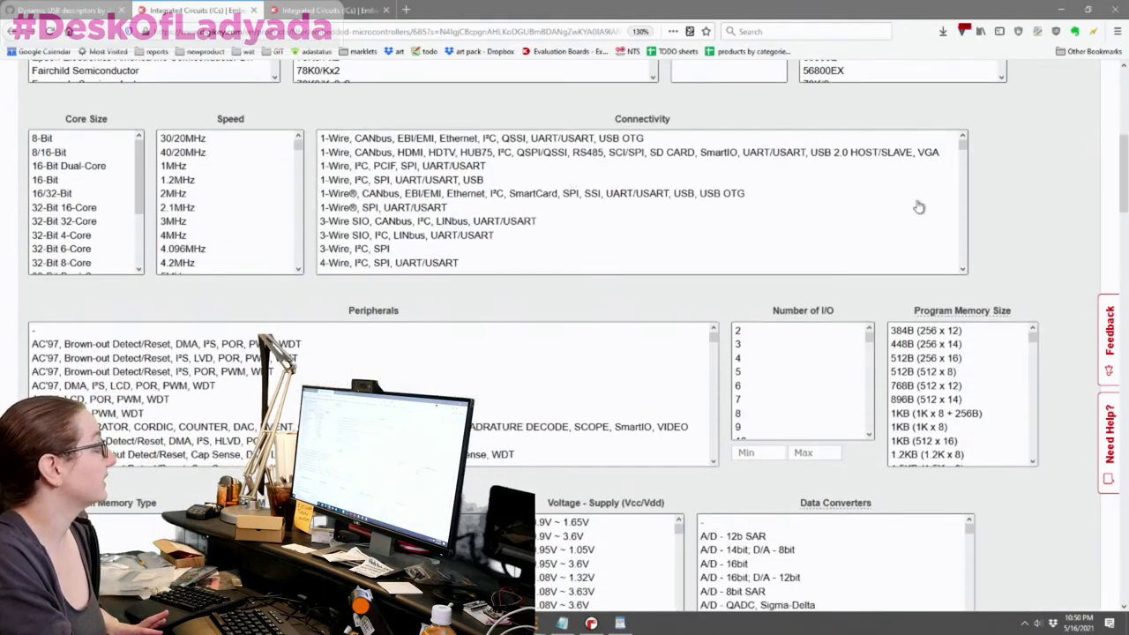
scroll(945, 207, down, 1)
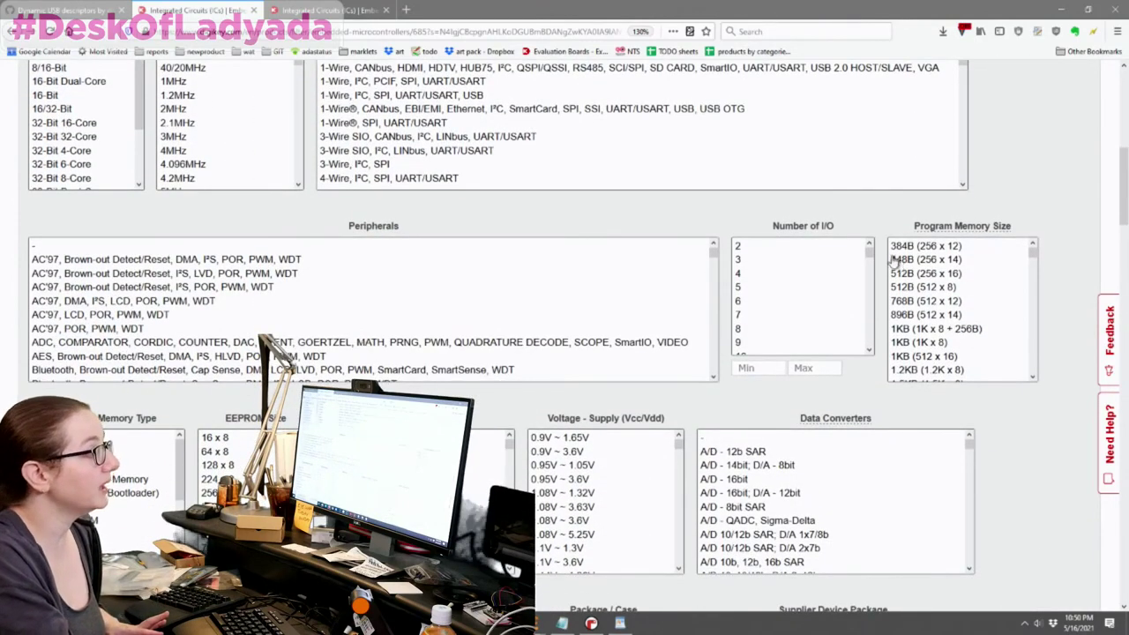
scroll(872, 260, down, 2)
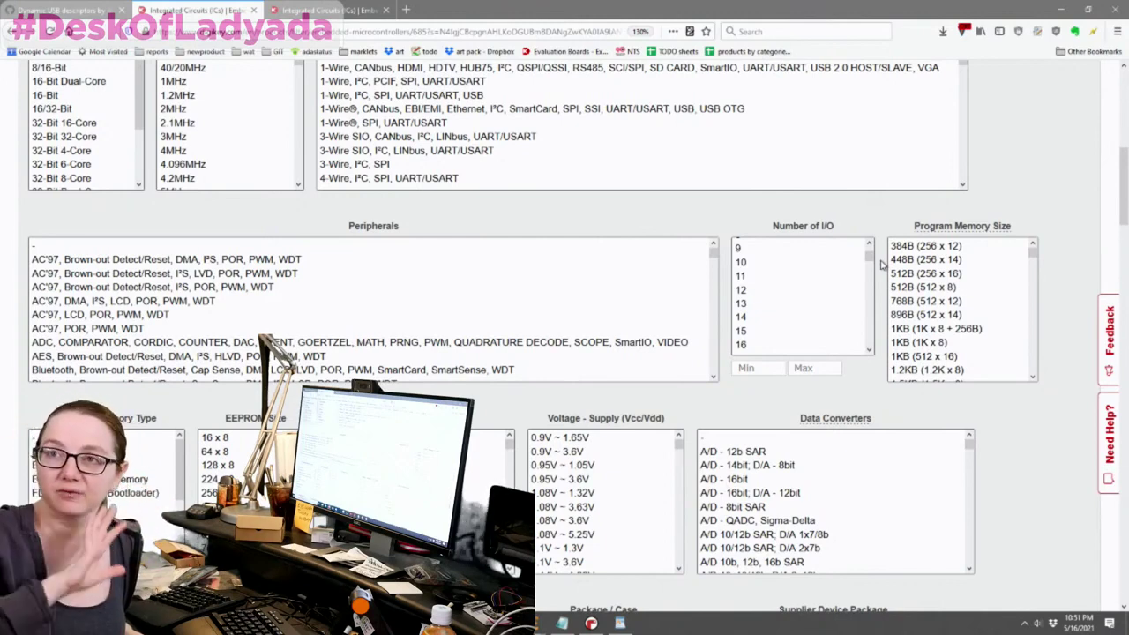
click(798, 289)
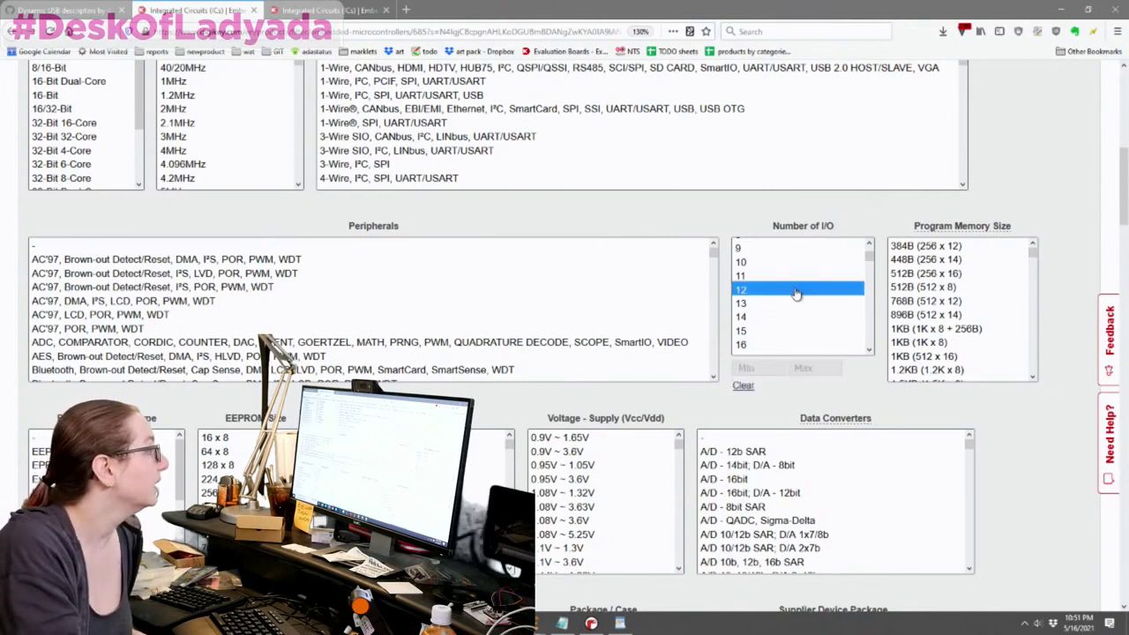
click(743, 386)
click(750, 368)
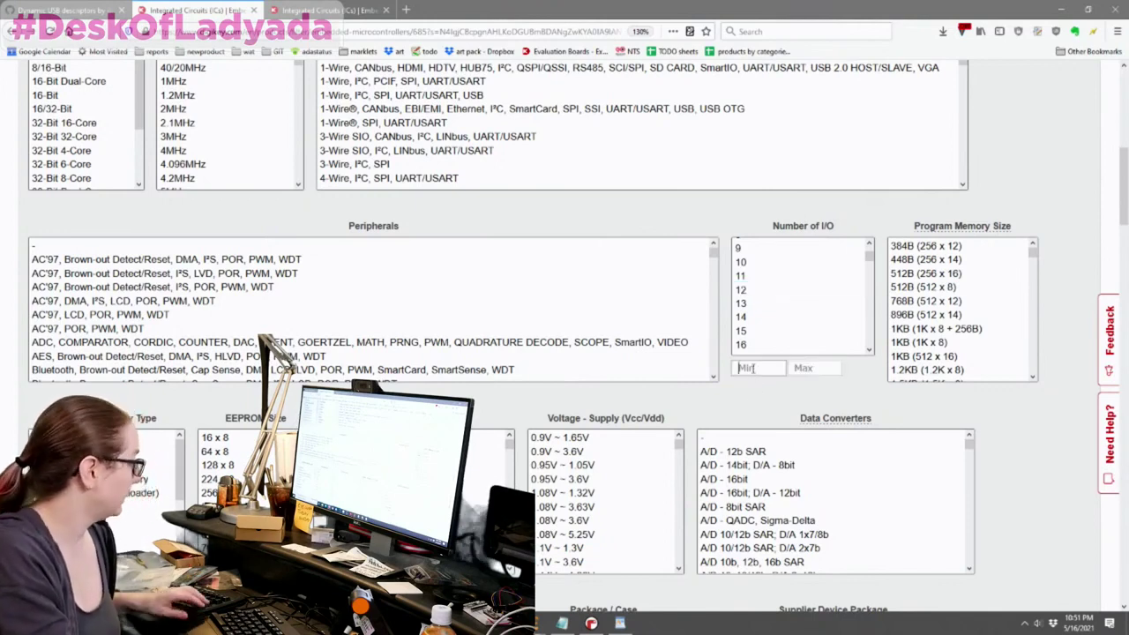
text(12)
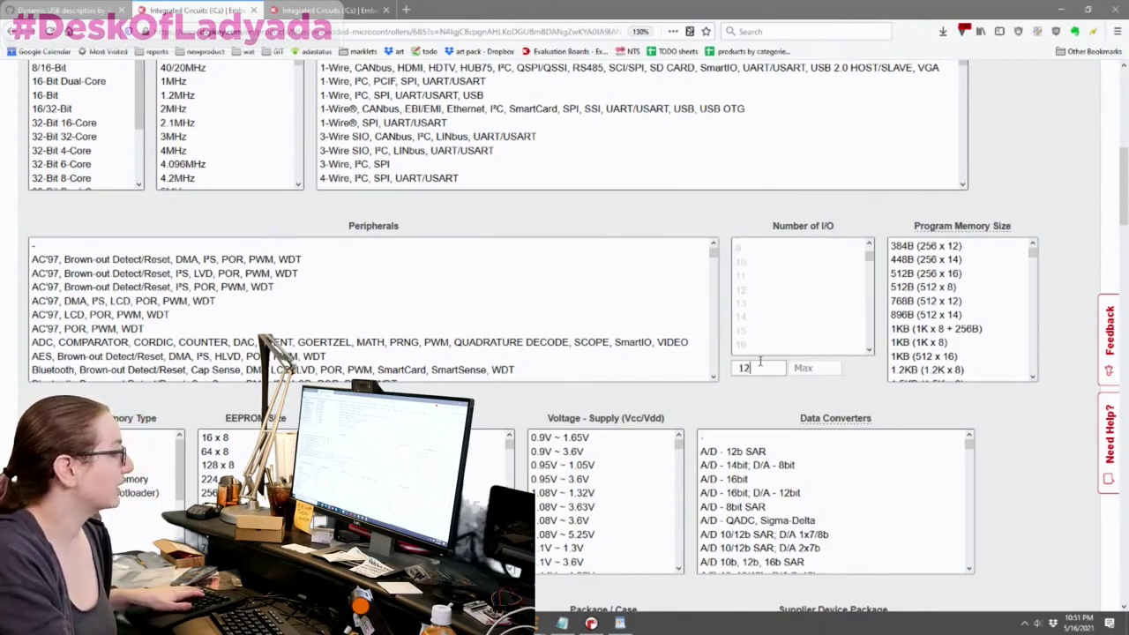
scroll(394, 361, down, 5)
scroll(394, 361, down, 5)
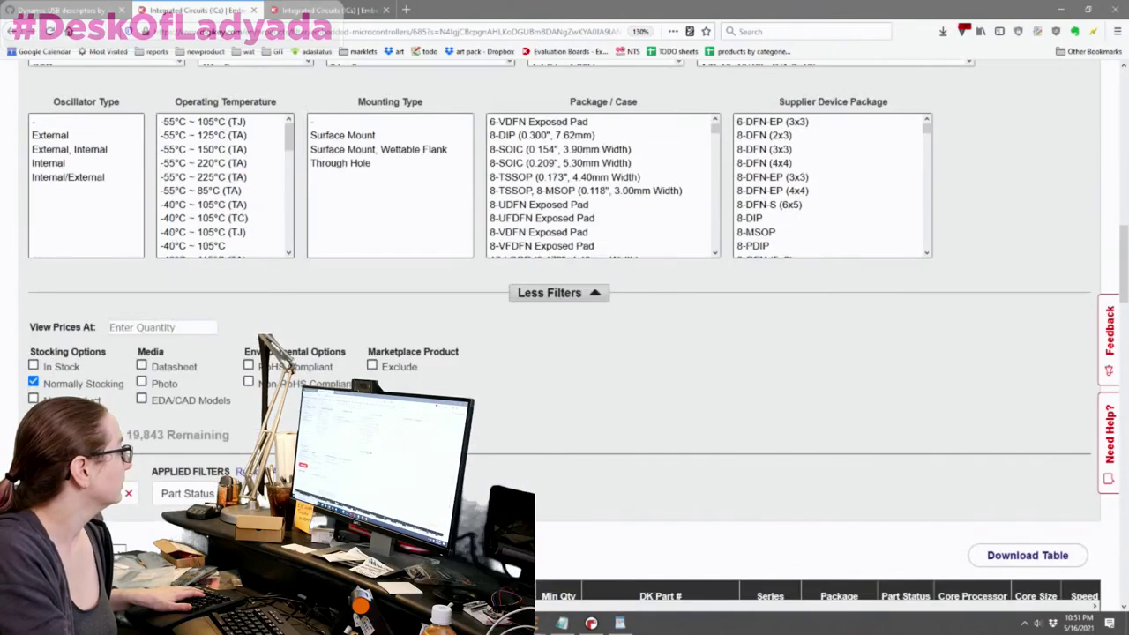
scroll(866, 411, up, 4)
scroll(527, 401, down, 2)
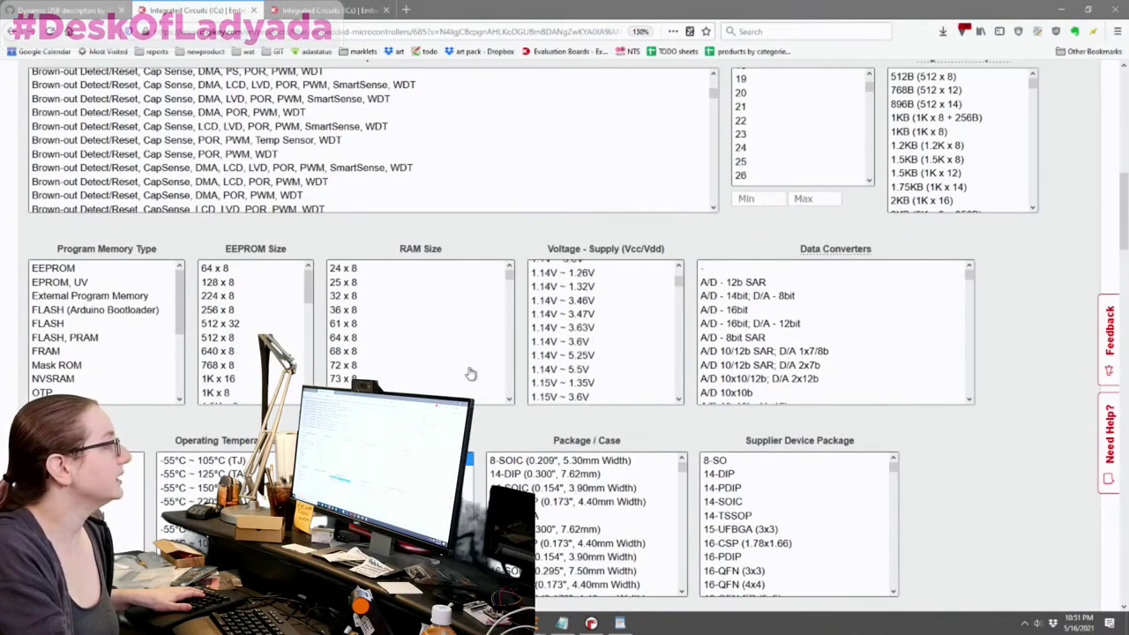
scroll(456, 312, down, 2)
scroll(476, 229, down, 5)
scroll(494, 166, up, 4)
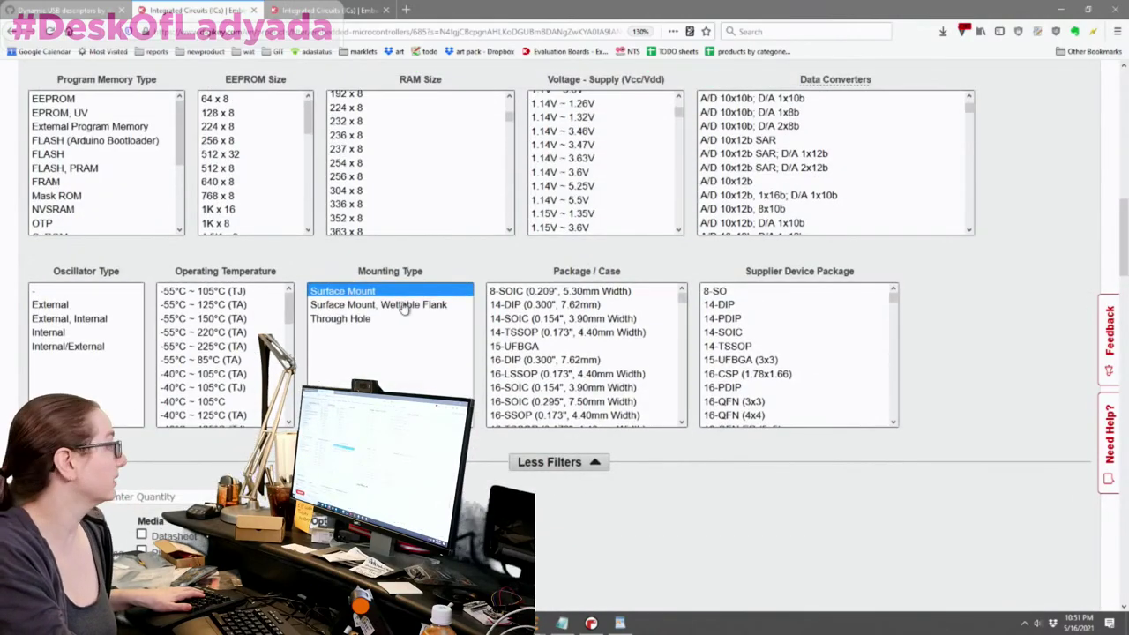
ctrl+click(407, 303)
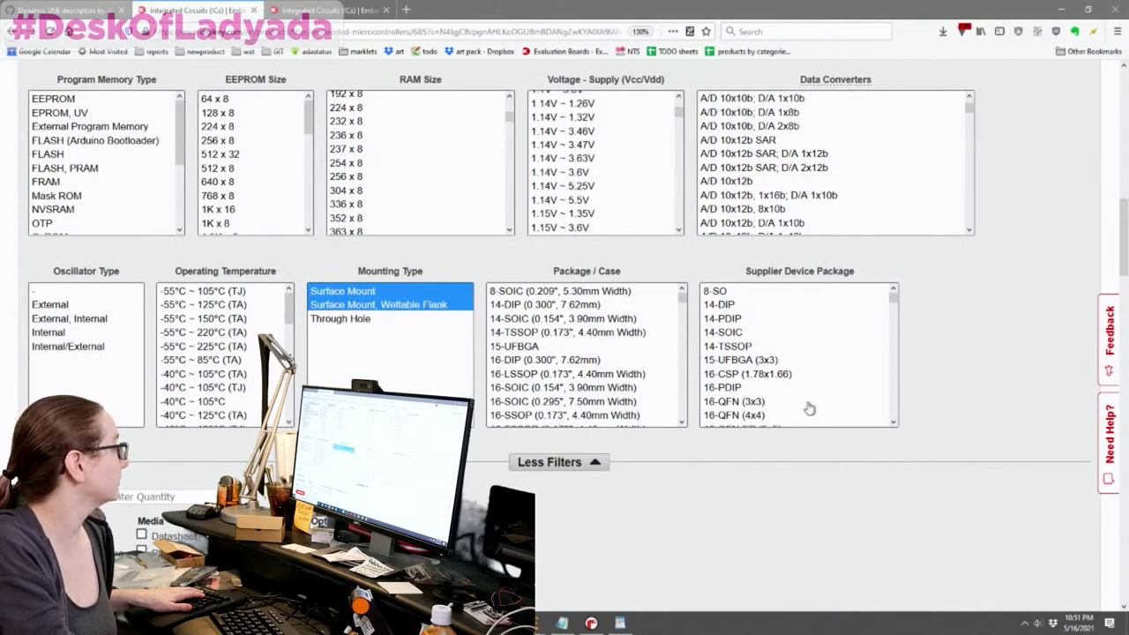
scroll(166, 267, down, 1)
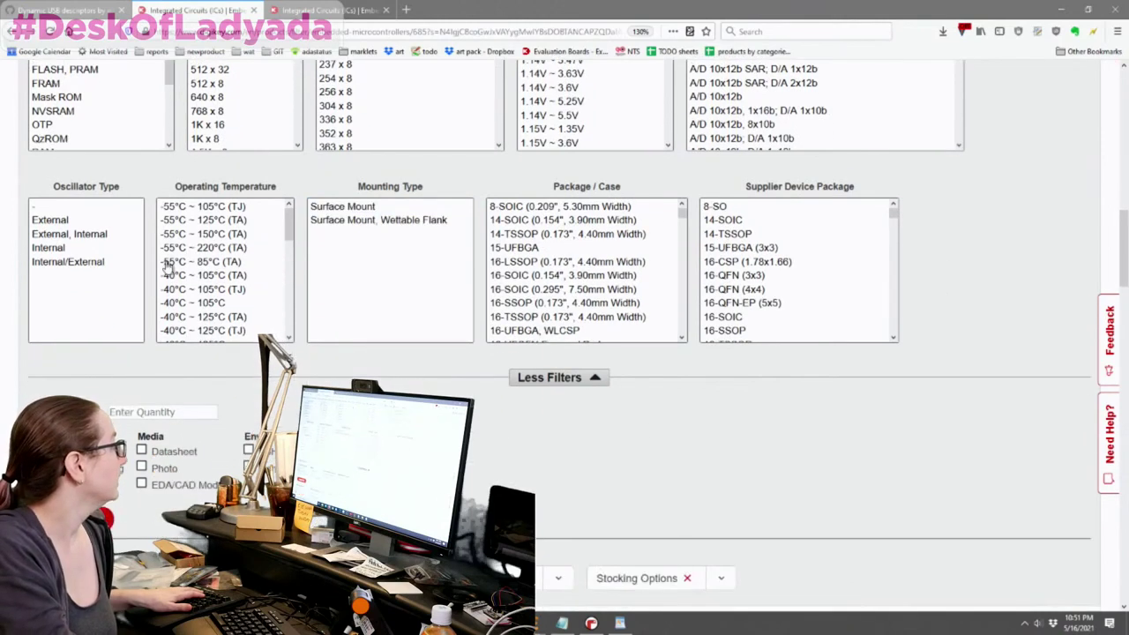
click(86, 208)
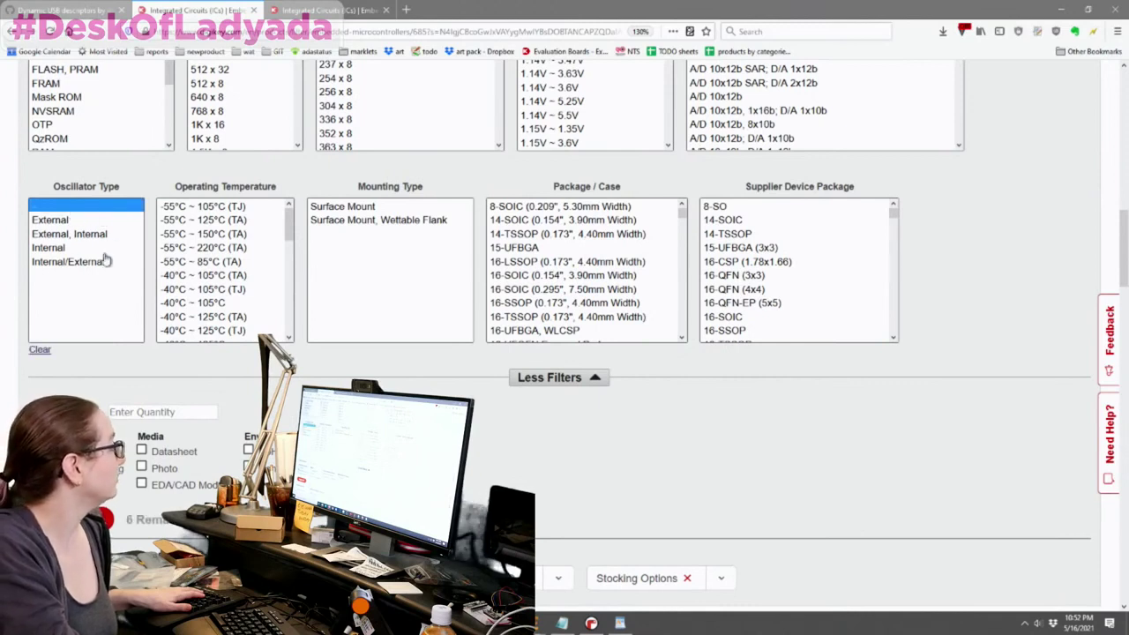
drag(77, 237, 72, 263)
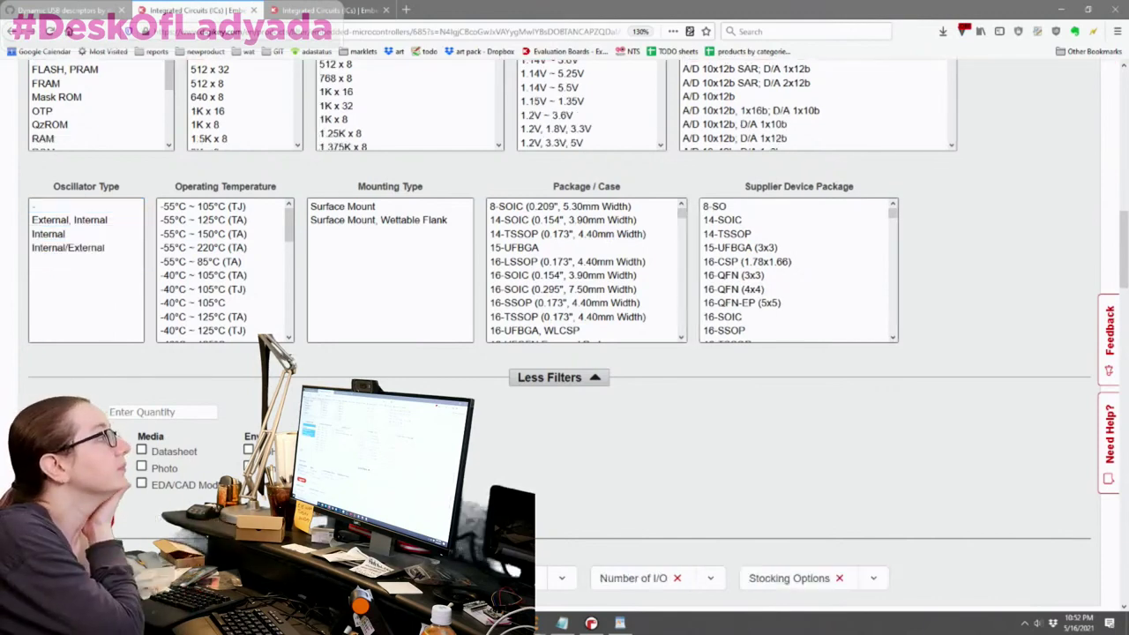
Pick FLASH in the Program Memory Type filter list
scroll(394, 110, up, 2)
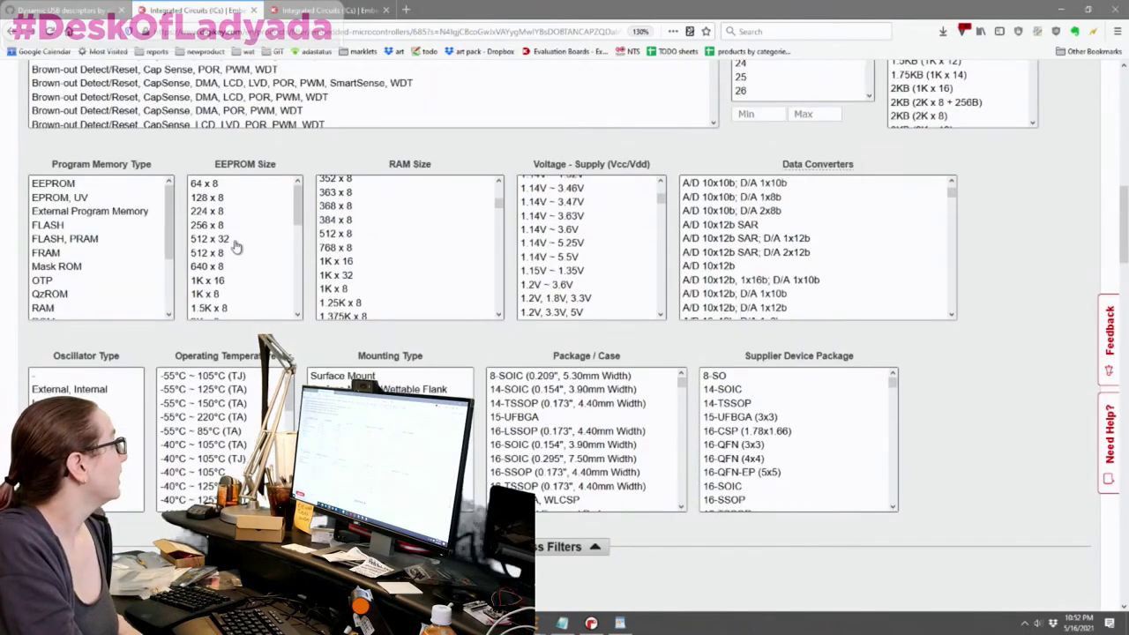
mouse_move(180, 219)
mouse_down()
mouse_move(177, 269)
mouse_move(176, 213)
mouse_up()
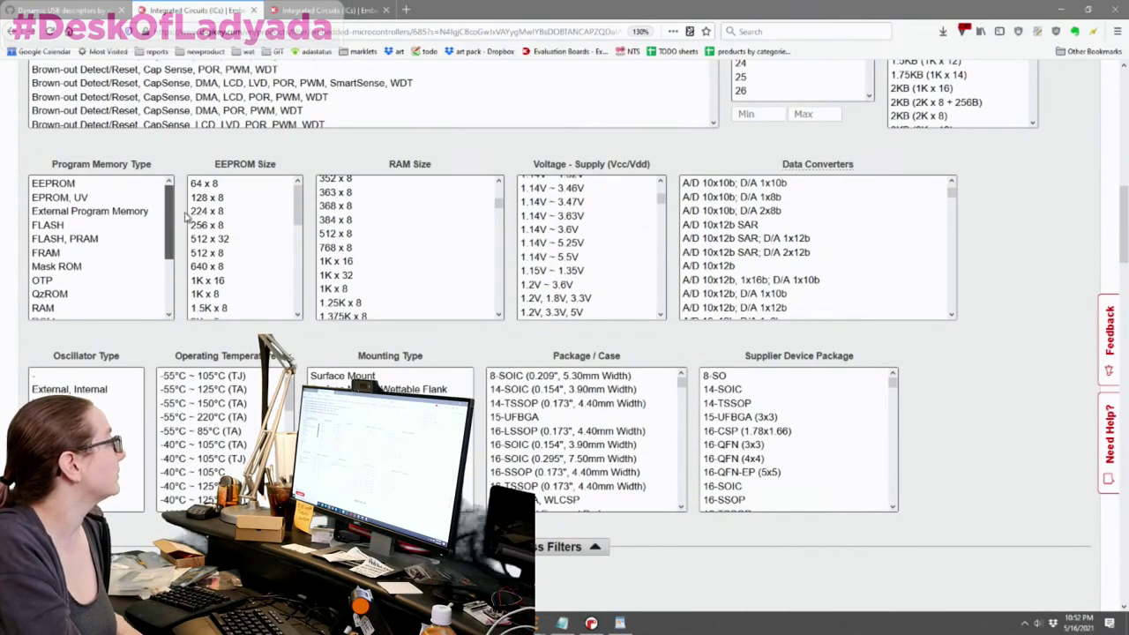
click(112, 227)
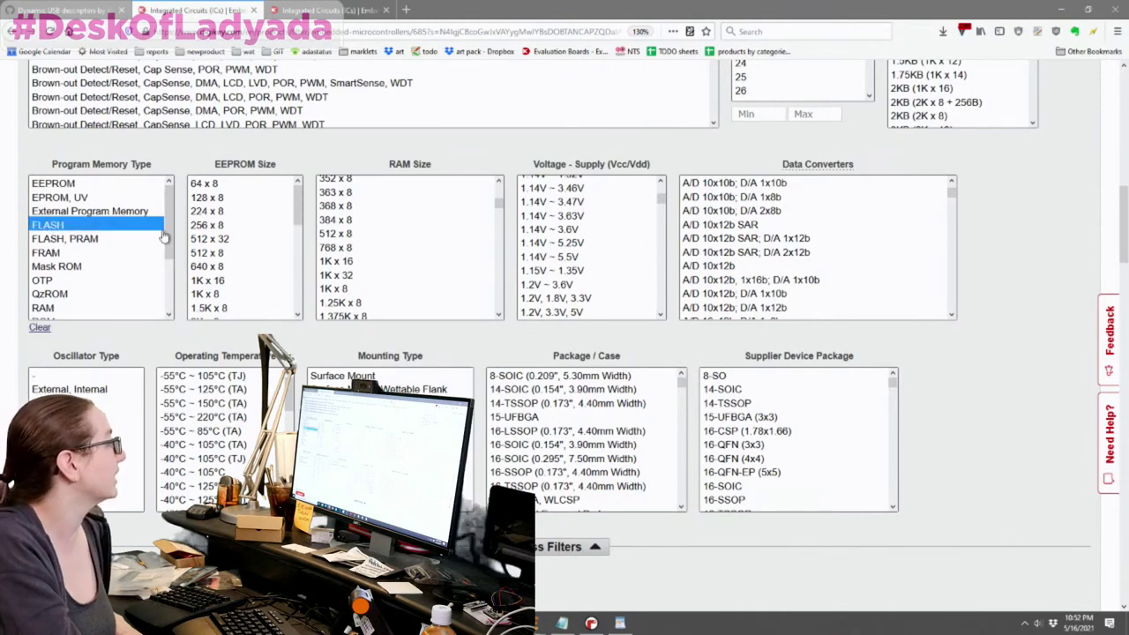
drag(177, 213, 180, 269)
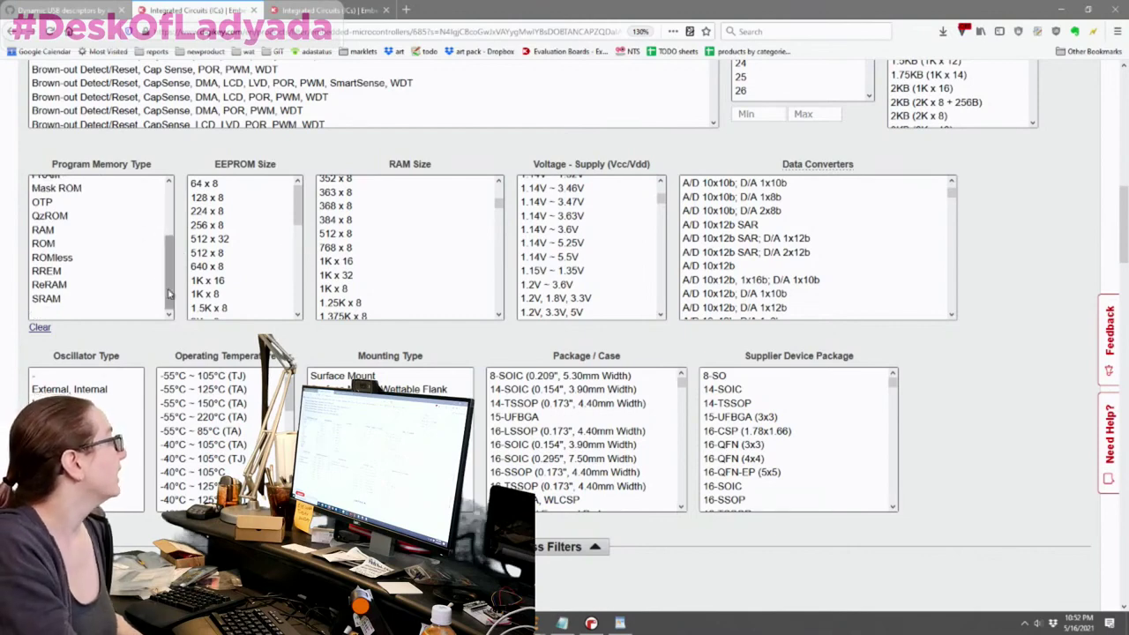
scroll(162, 298, up, 2)
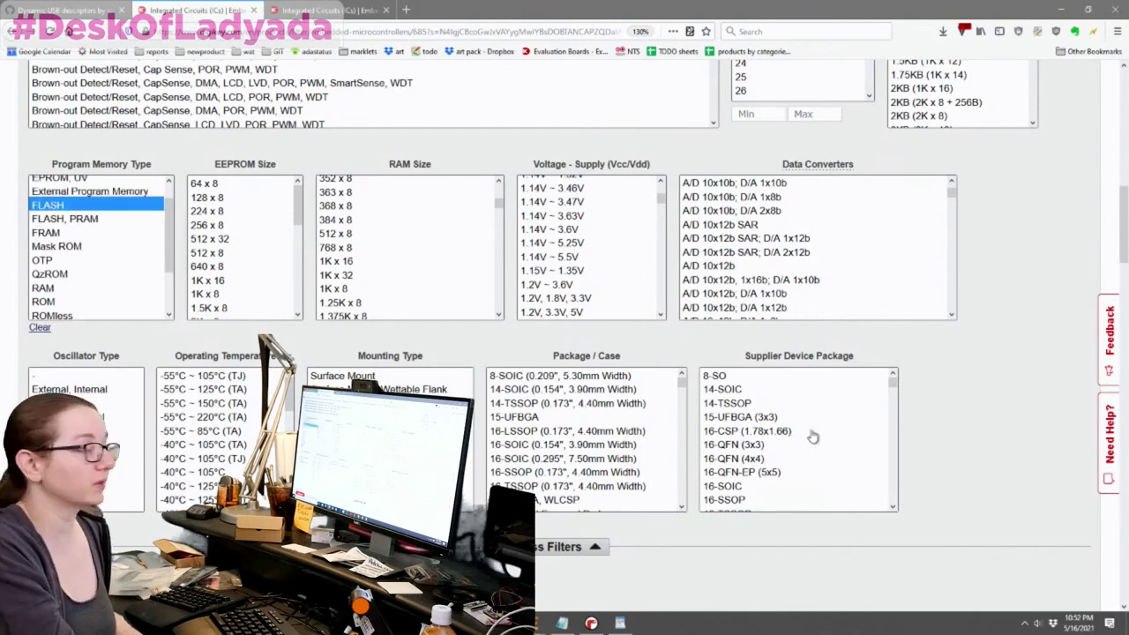
scroll(861, 410, down, 3)
scroll(860, 411, down, 1)
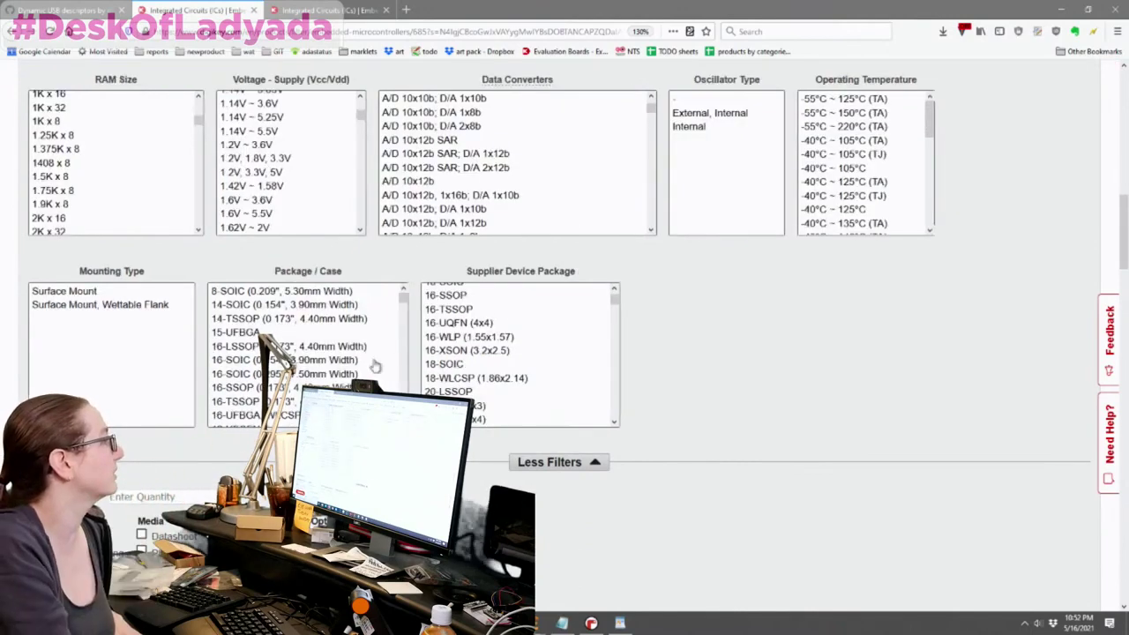
scroll(889, 252, up, 3)
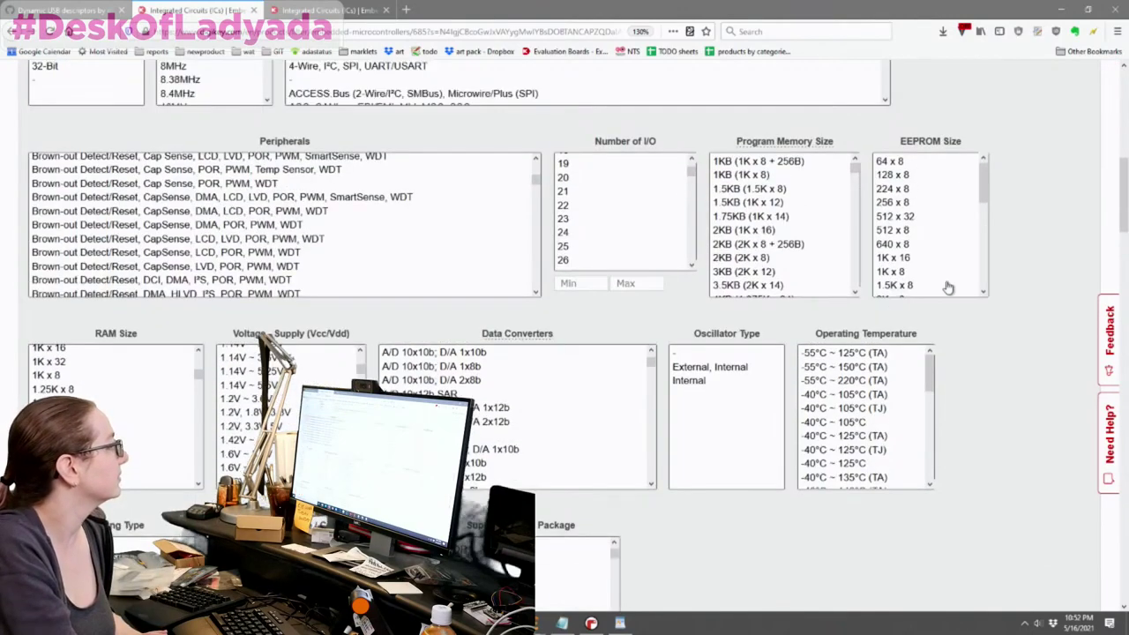
scroll(1021, 267, up, 1)
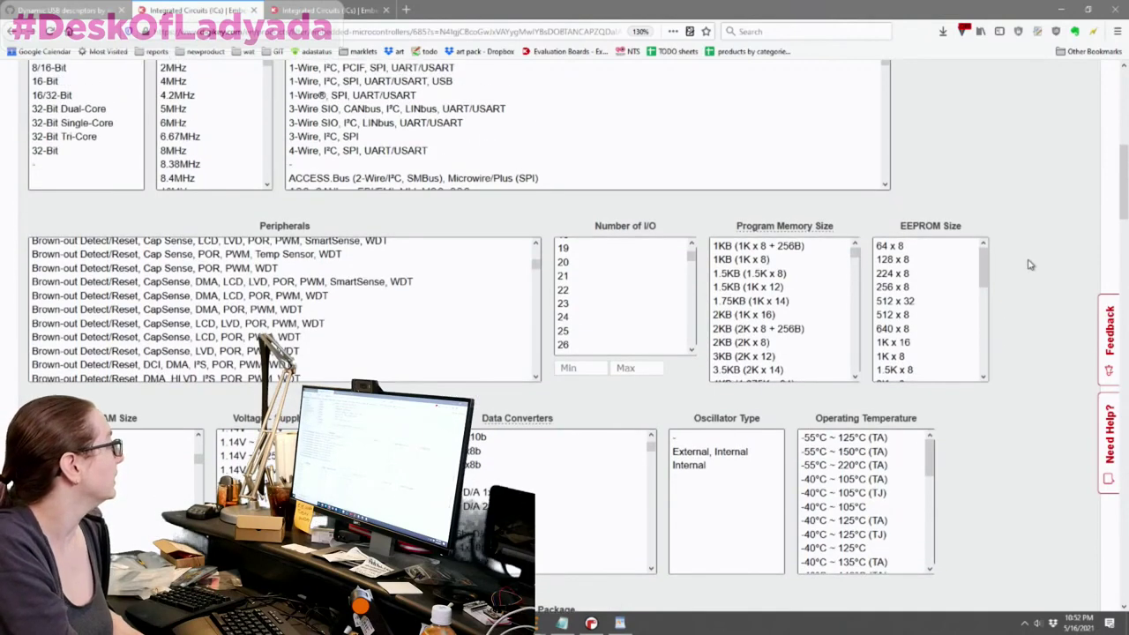
scroll(1033, 258, down, 2)
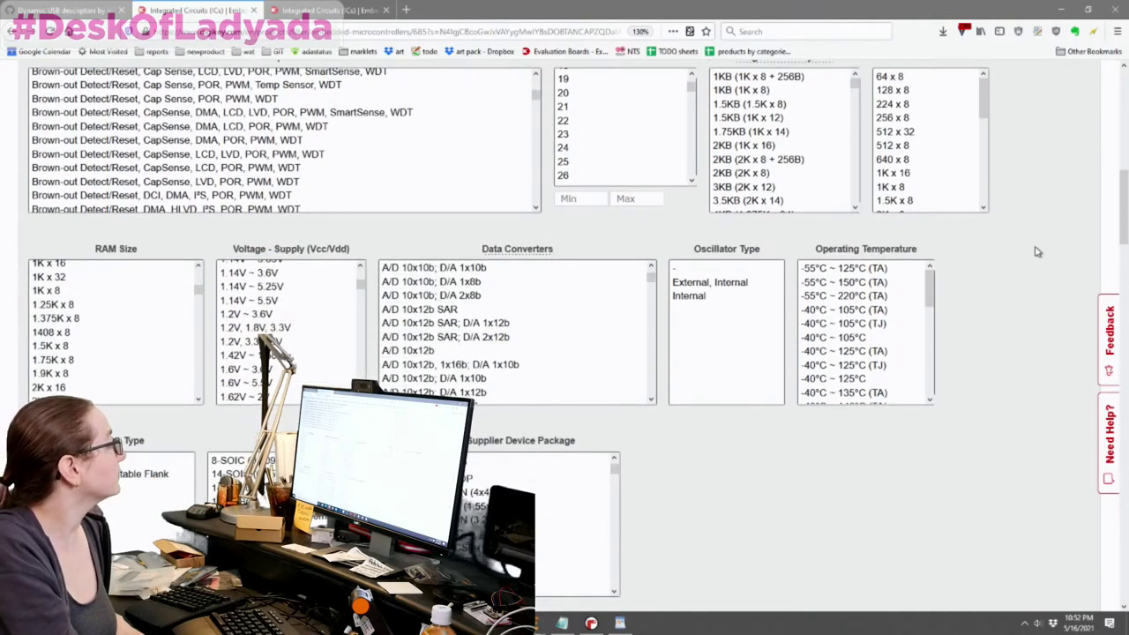
scroll(1041, 252, up, 2)
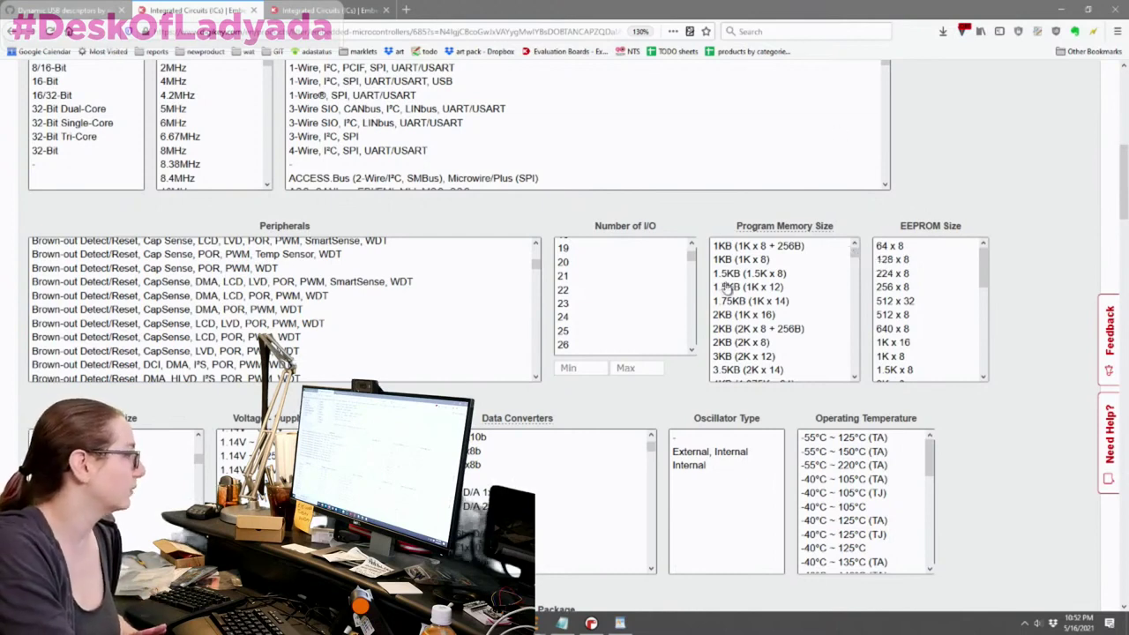
Drag-select Program Memory Size entries from 8KB (2.75K x 24) down through 32KB (32K x 8)
scroll(779, 304, down, 5)
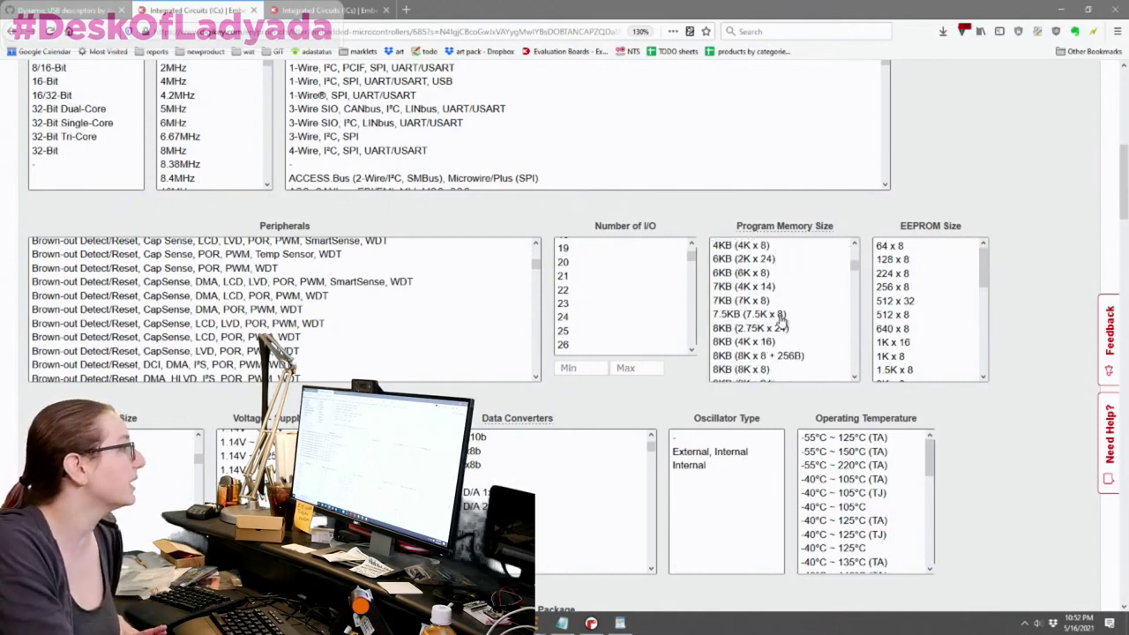
drag(781, 330, 782, 303)
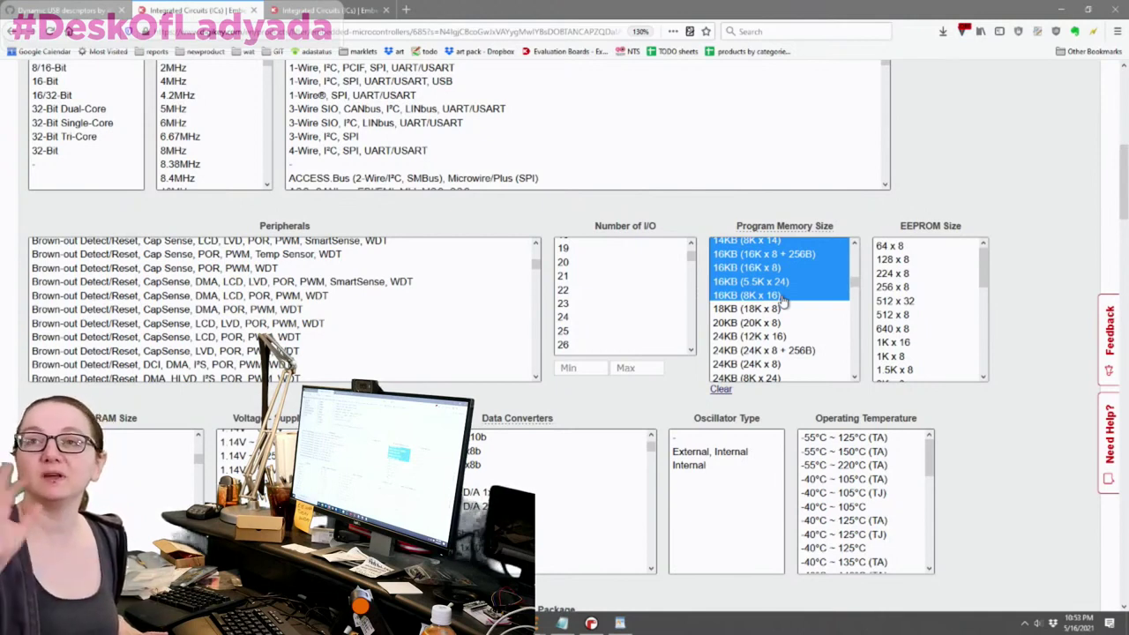
drag(782, 302, 793, 374)
scroll(803, 315, down, 1)
drag(802, 315, 796, 355)
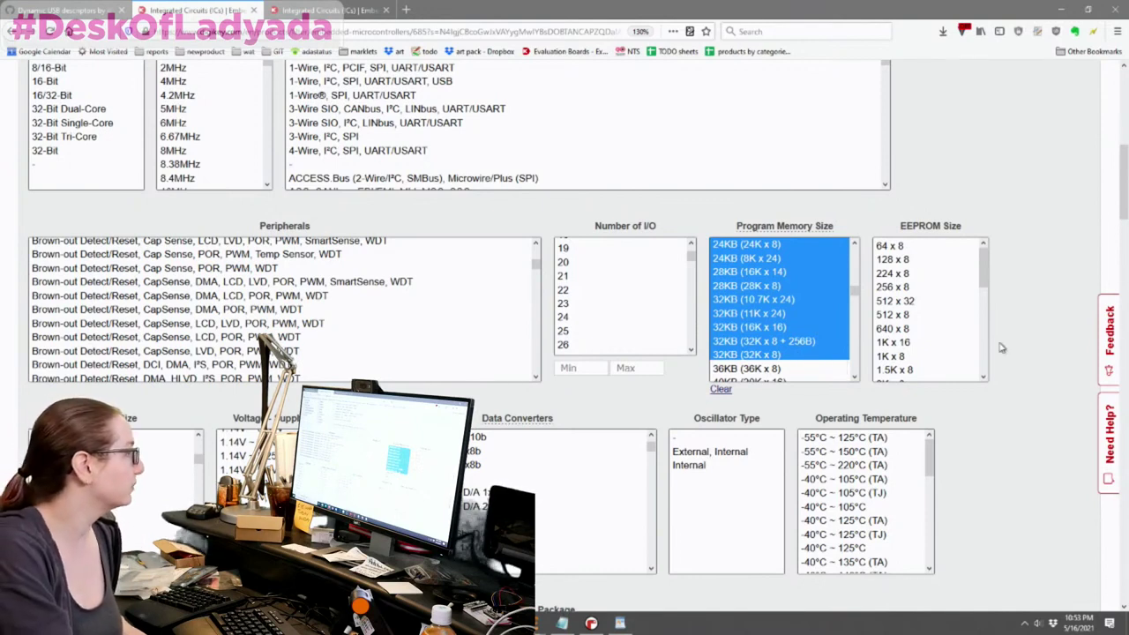
scroll(964, 462, down, 5)
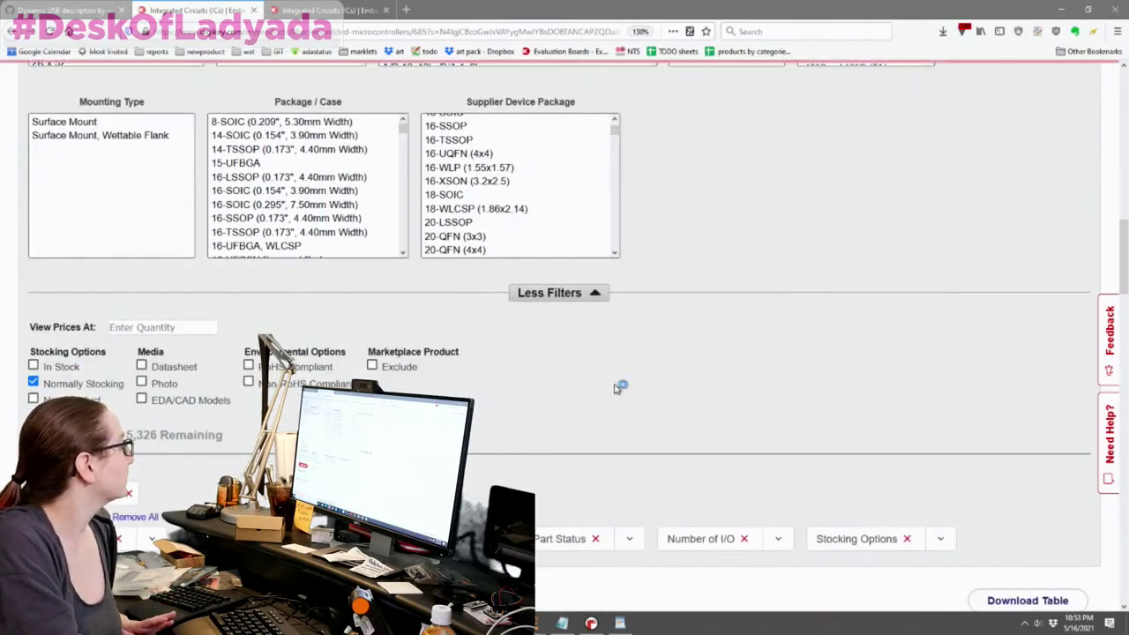
scroll(617, 385, down, 3)
scroll(816, 217, down, 2)
scroll(817, 218, up, 6)
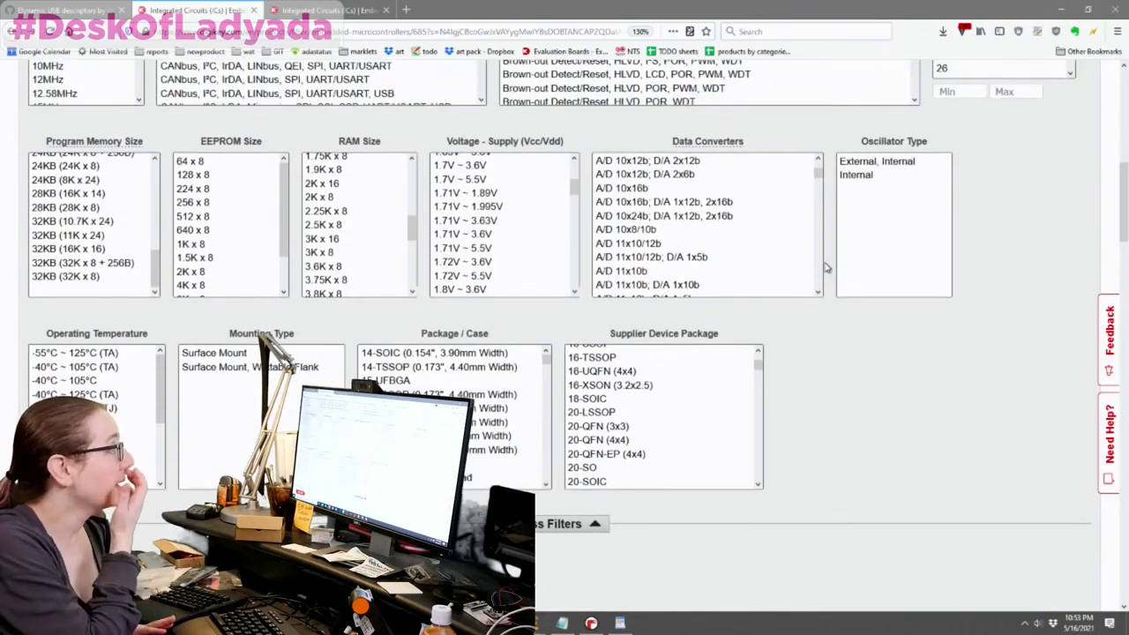
scroll(631, 304, up, 2)
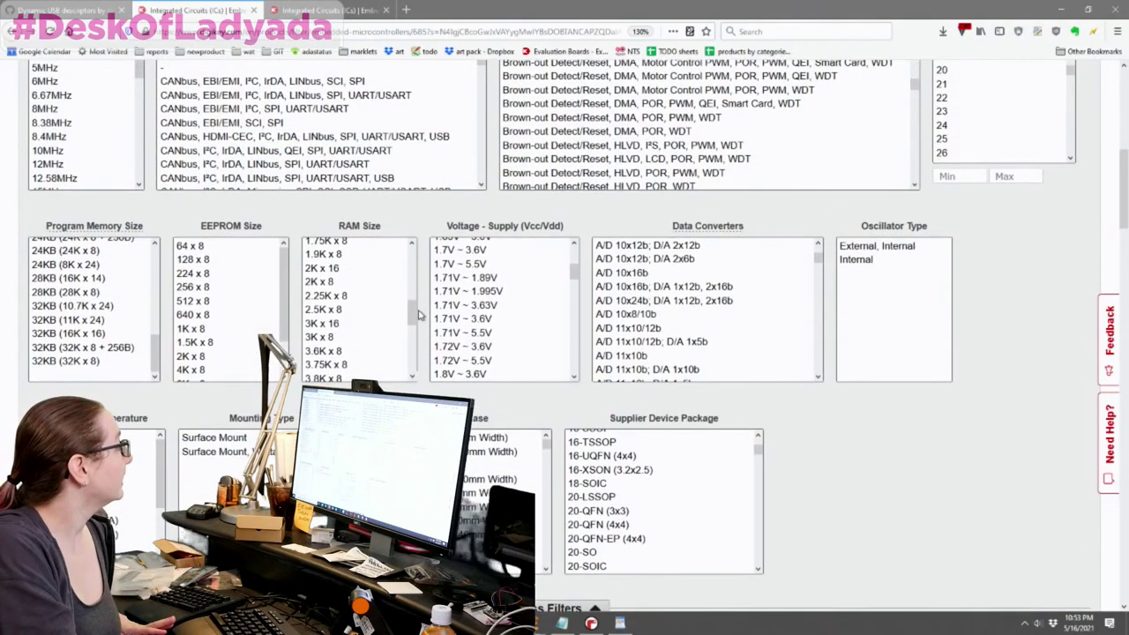
drag(412, 311, 422, 256)
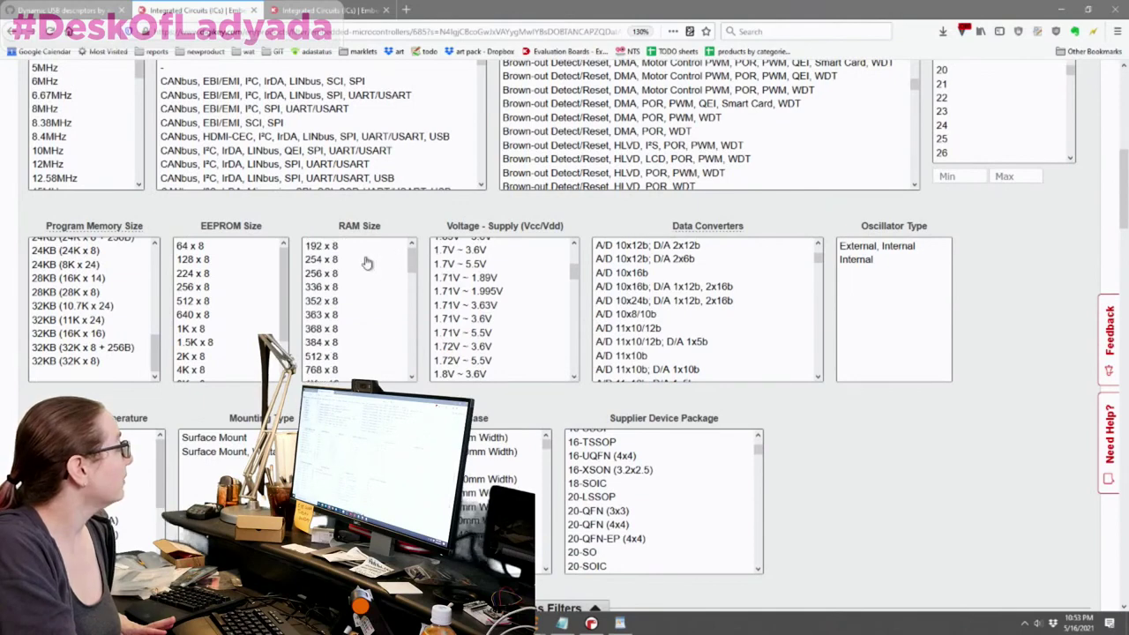
scroll(407, 287, down, 1)
scroll(419, 298, up, 1)
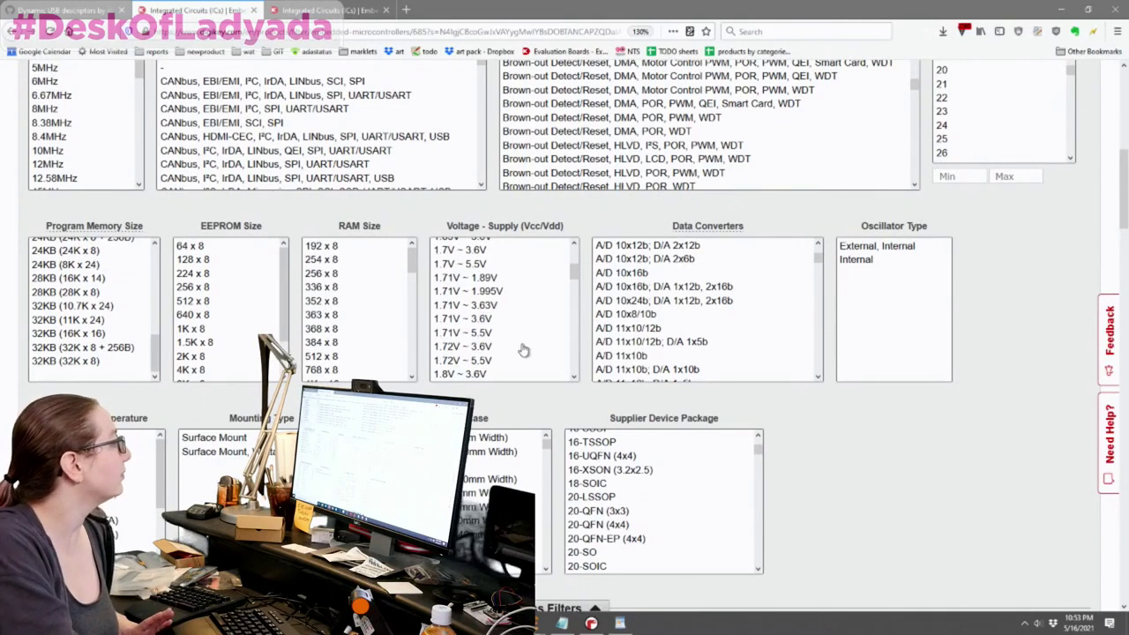
scroll(422, 346, down, 2)
scroll(628, 358, up, 2)
scroll(628, 355, up, 3)
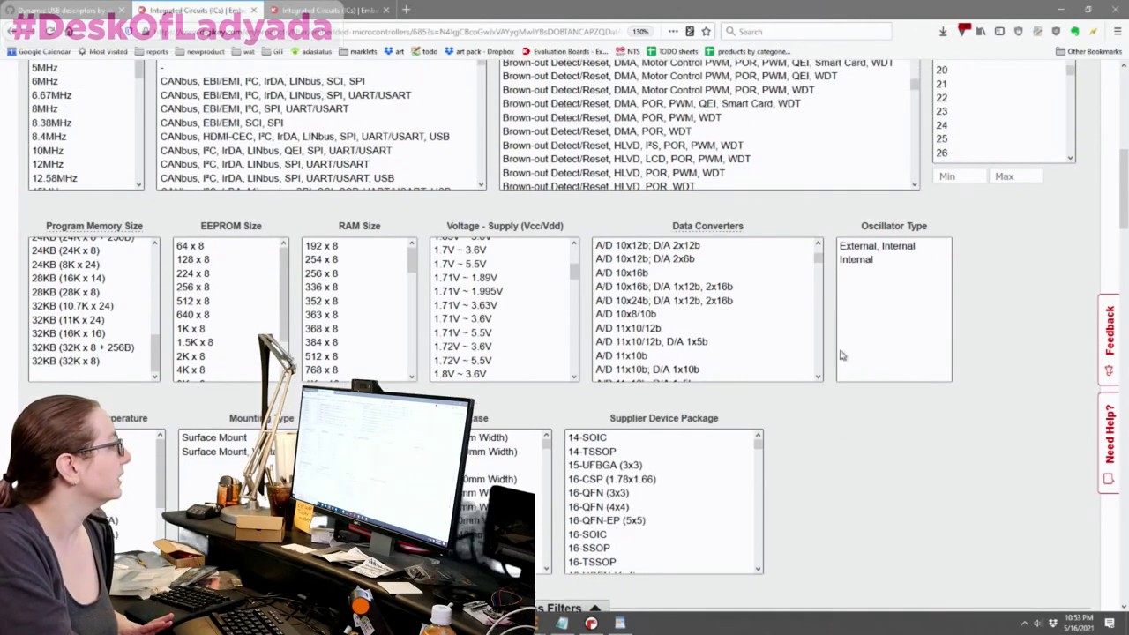
scroll(575, 275, up, 3)
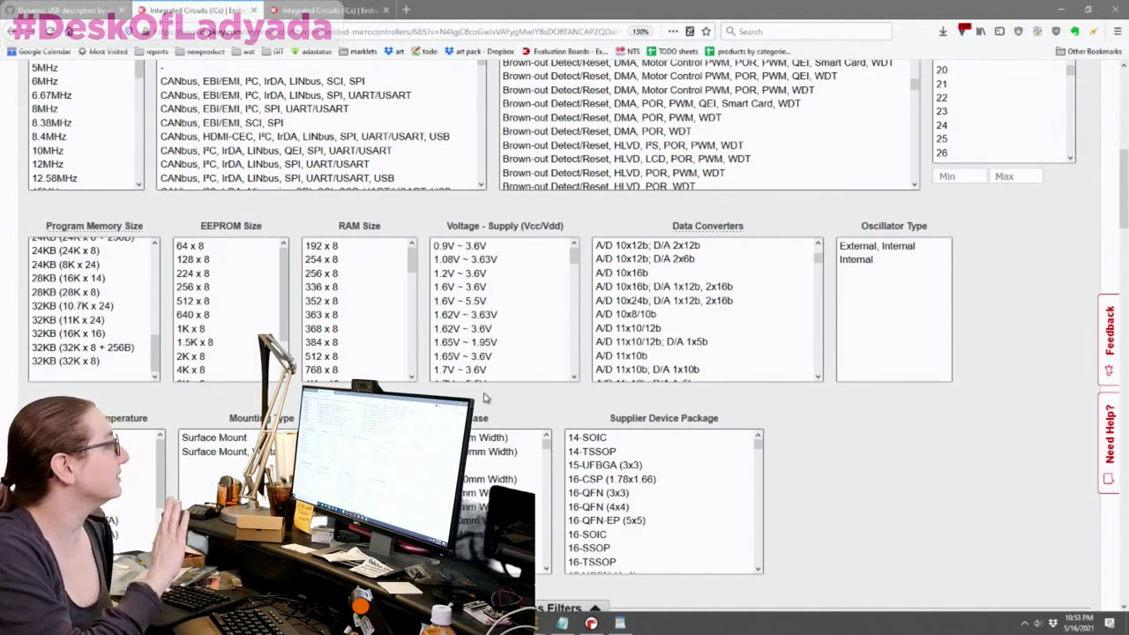
Select supply ranges 1.6V ~ 5.5V, 1.71V ~ 5.5V, 1.72V ~ 5.5V, 1.8V ~ 5.25V and 1.8V ~ 5.5V
click(473, 300)
scroll(529, 287, down, 2)
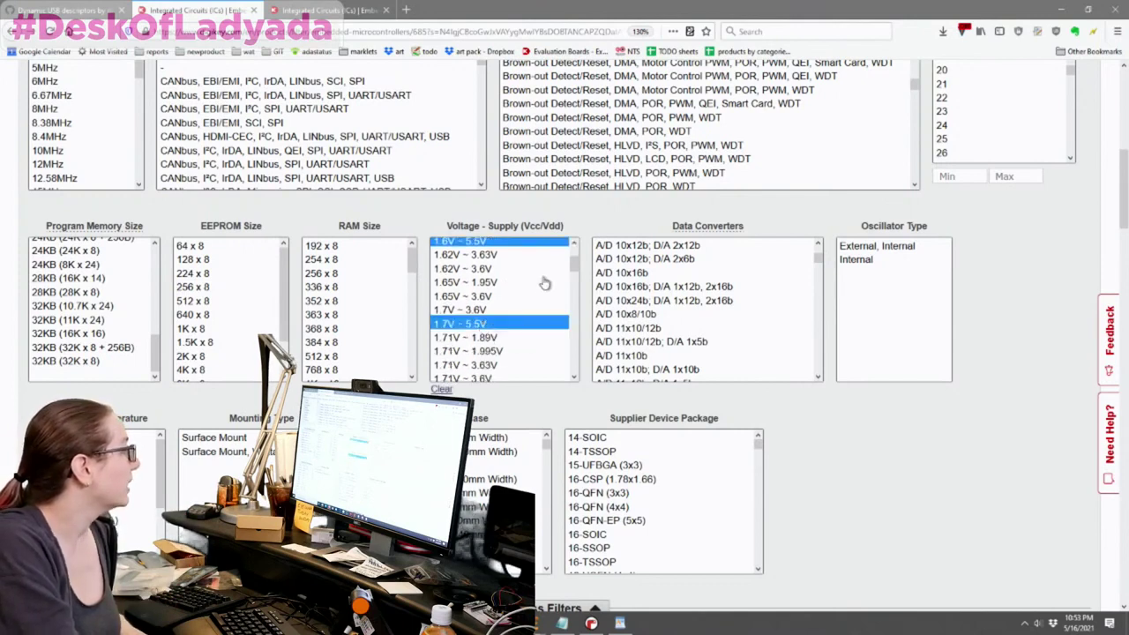
scroll(540, 287, down, 2)
scroll(511, 294, down, 2)
ctrl+click(497, 274)
ctrl+click(499, 301)
ctrl+click(507, 342)
ctrl+click(499, 356)
Add supply ranges 2V ~ 5.25V, 2V ~ 5.5V, 2V ~ 5V, 2.2V ~ 5.5V and 2.3V ~ 5.5V
scroll(529, 287, down, 2)
scroll(509, 333, down, 2)
ctrl+click(487, 291)
ctrl+click(487, 305)
scroll(510, 310, down, 2)
ctrl+click(483, 259)
ctrl+click(497, 302)
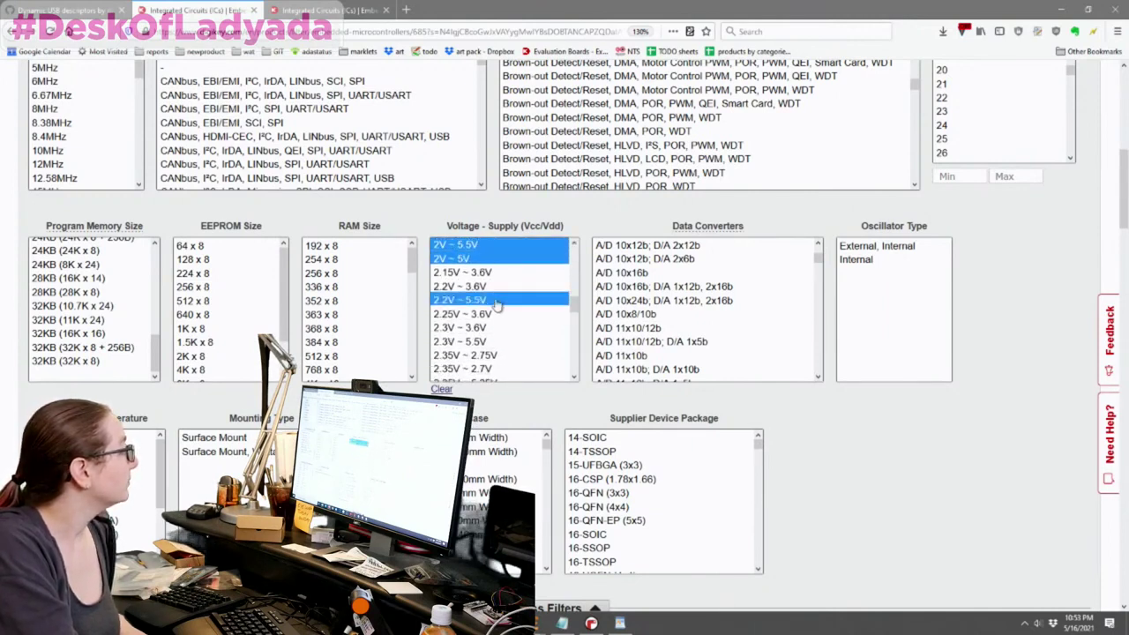
ctrl+click(495, 342)
Add supply ranges 2.35V ~ 5.25V, 2.35V ~ 5.5V, 2.4V ~ 5.25V, 2.4V ~ 5.5V and 2.5V ~ 5.5V
scroll(519, 315, down, 2)
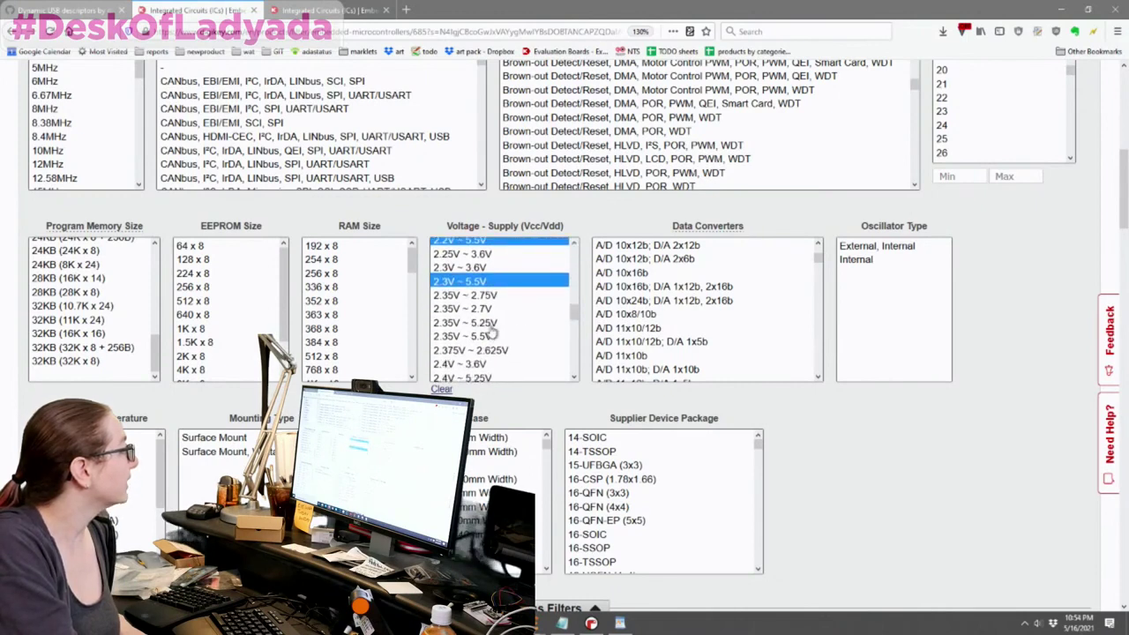
ctrl+click(498, 323)
ctrl+click(500, 337)
scroll(546, 313, down, 2)
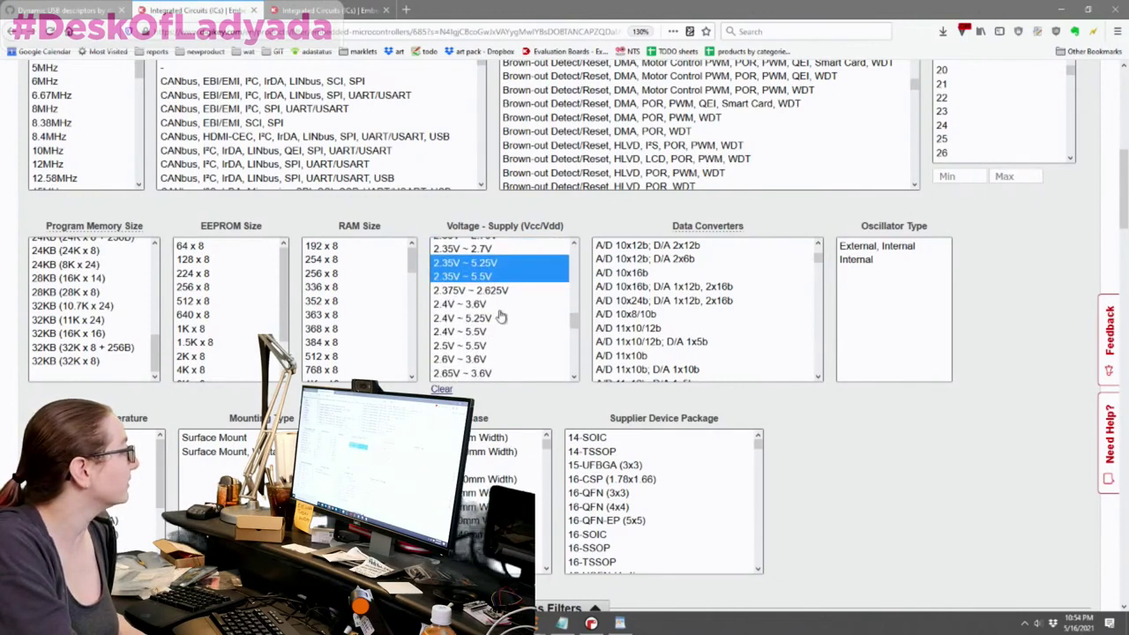
ctrl+click(501, 320)
ctrl+click(491, 332)
ctrl+click(496, 349)
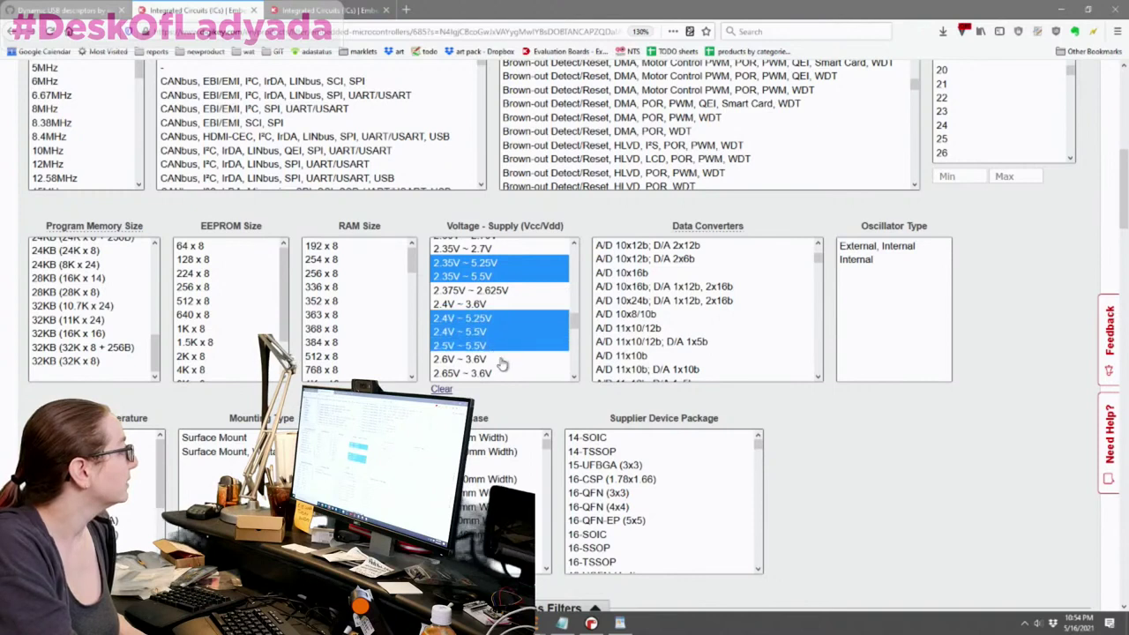
Add supply ranges 2.7V ~ 5.25V, 2.7V ~ 5.5V, 2.95V ~ 5.5V and 3V ~ 5.25V
scroll(523, 317, down, 2)
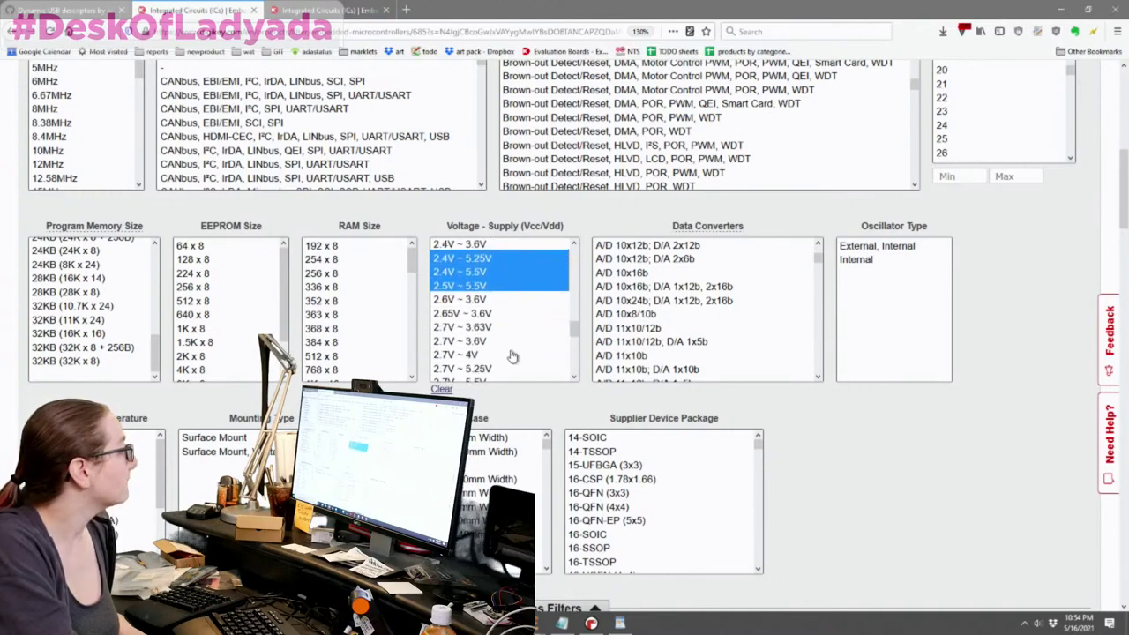
scroll(513, 348, down, 2)
ctrl+click(508, 322)
ctrl+click(512, 311)
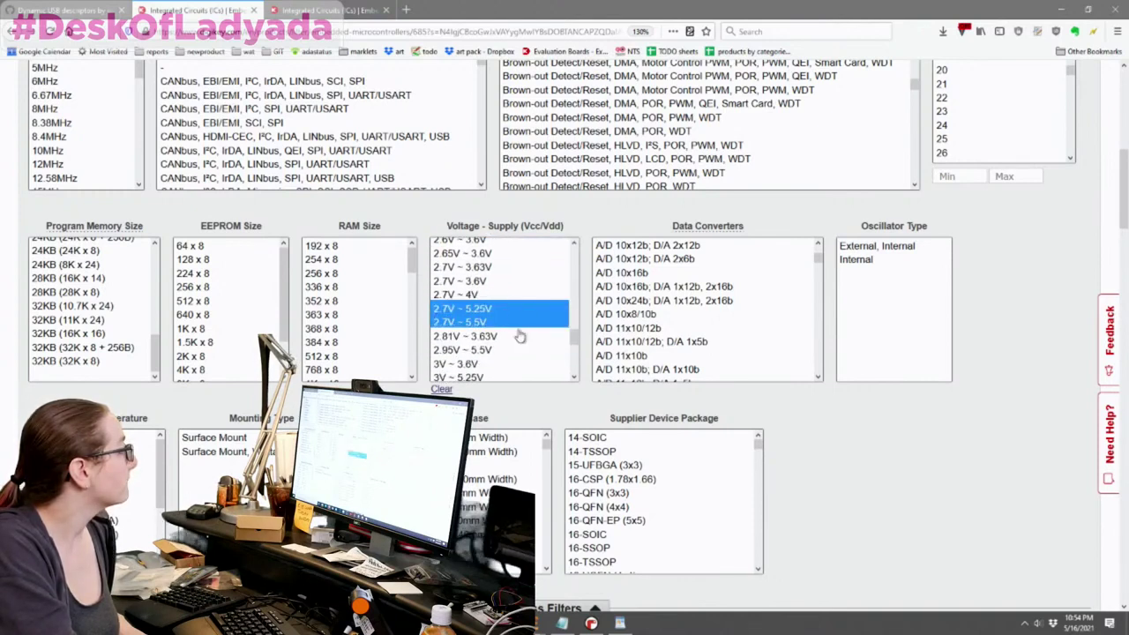
ctrl+click(506, 351)
scroll(529, 319, down, 2)
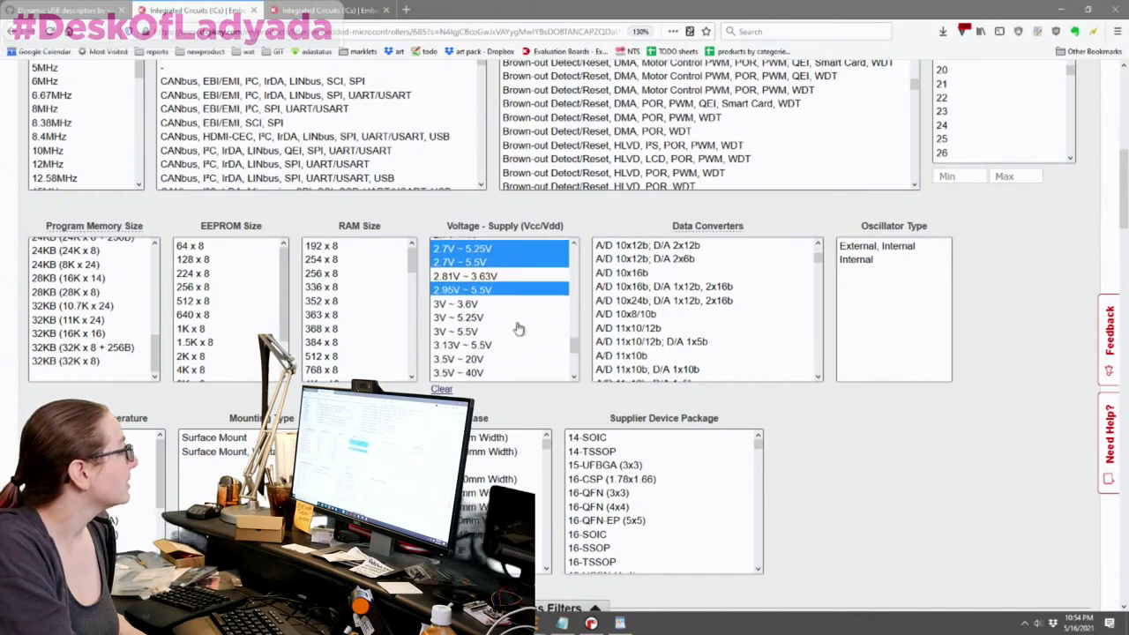
ctrl+click(516, 317)
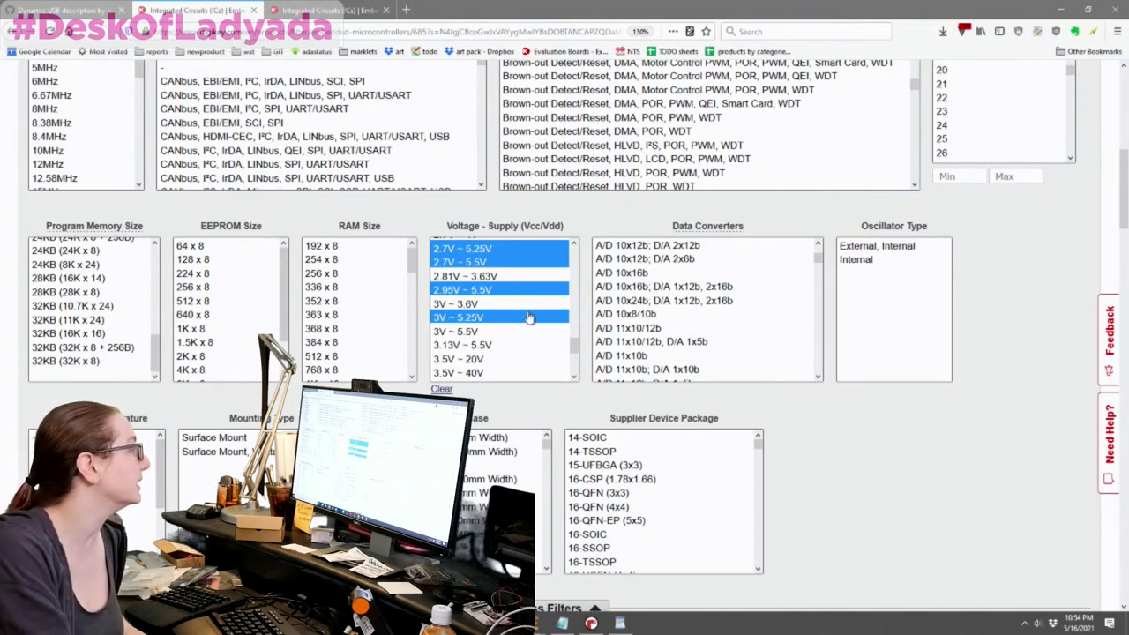
Include 3V ~ 5.5V and 3.13V ~ 5.5V in the Voltage - Supply selection, then scroll down
ctrl+click(494, 332)
ctrl+click(488, 345)
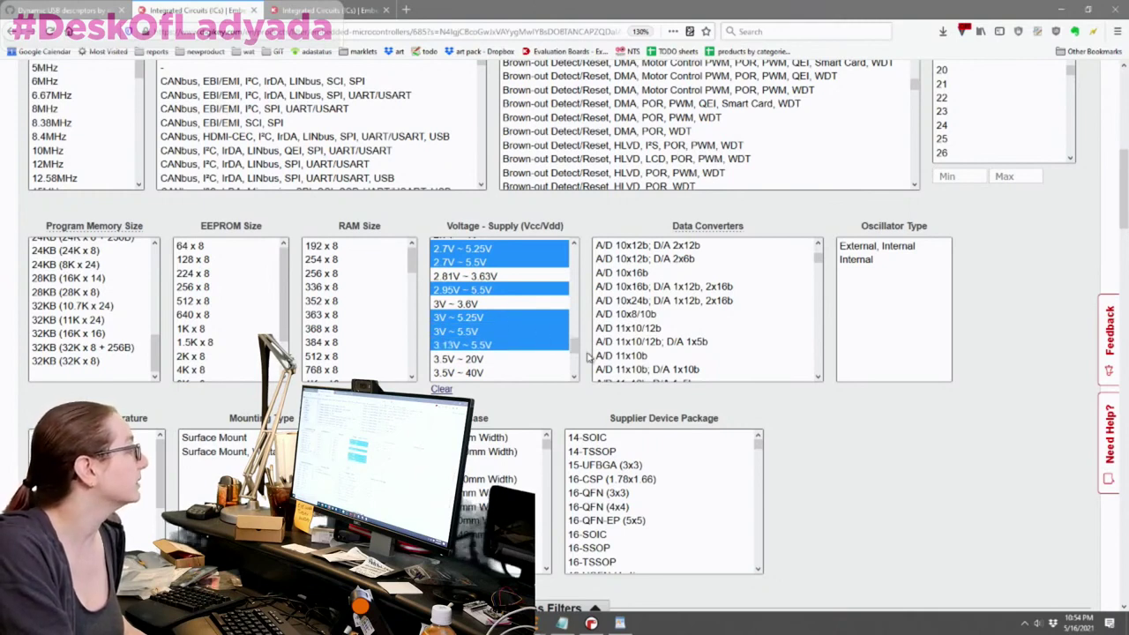
scroll(574, 377, down, 4)
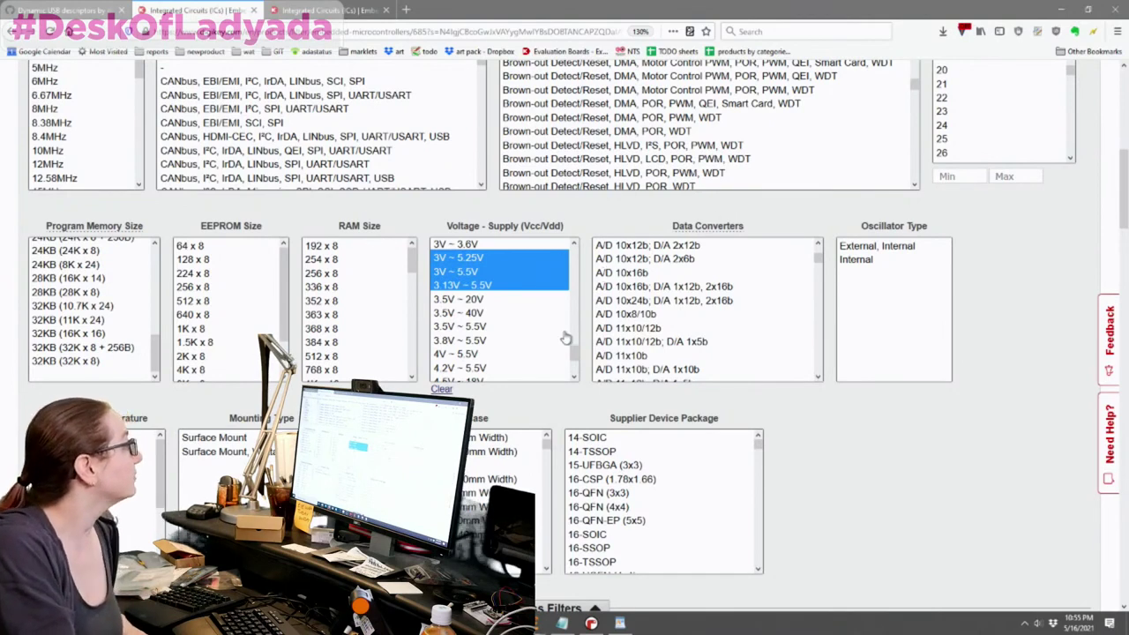
scroll(575, 353, down, 1)
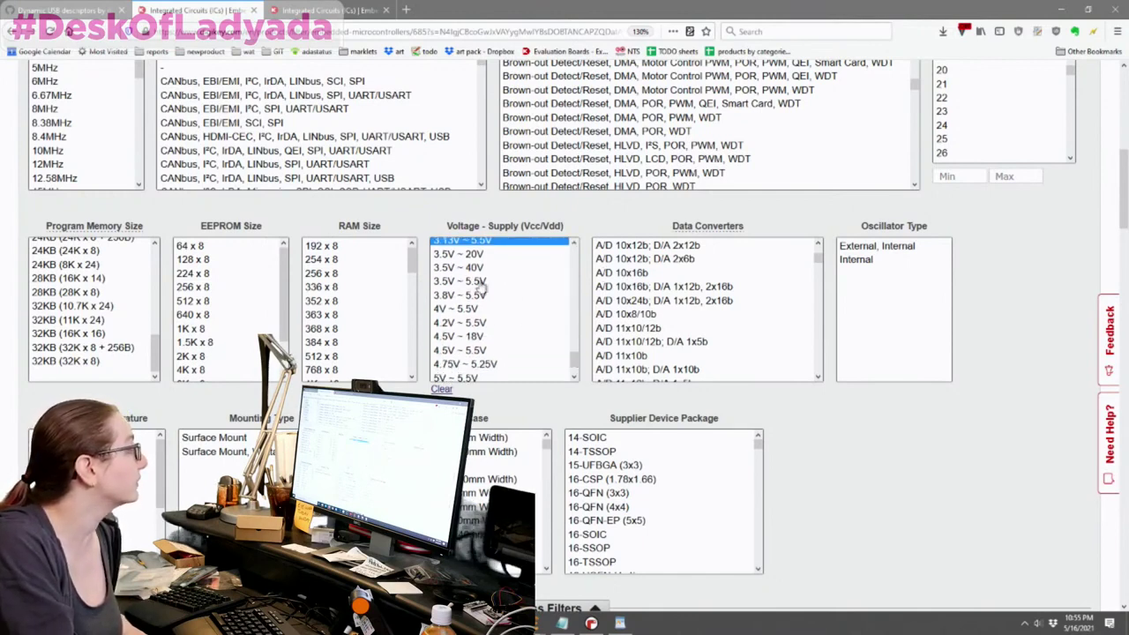
scroll(934, 381, down, 3)
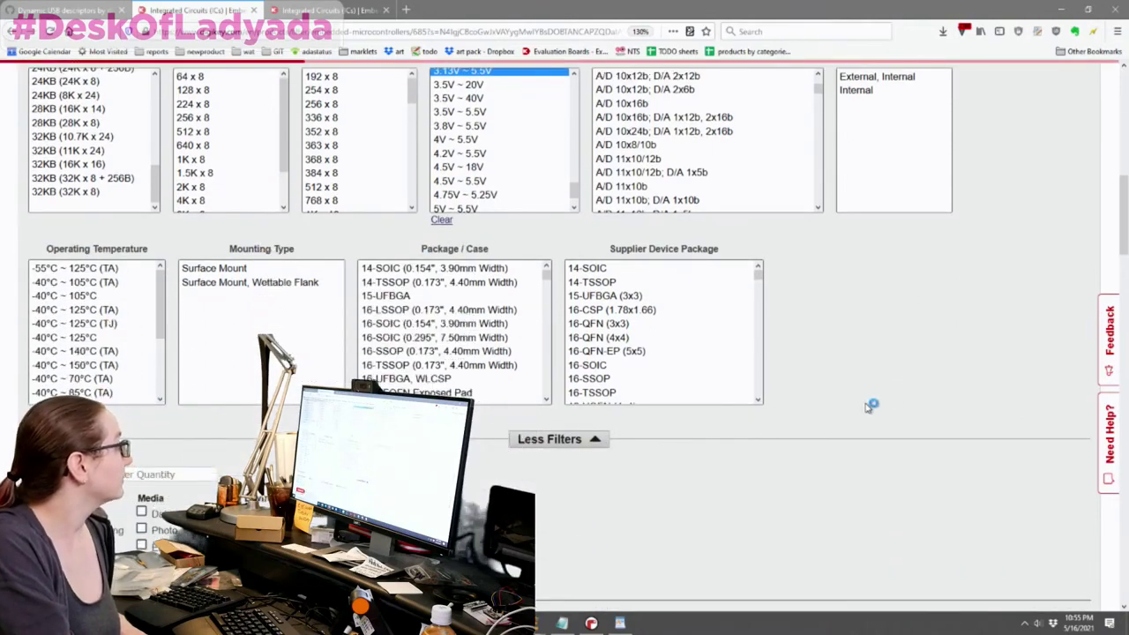
scroll(924, 360, up, 5)
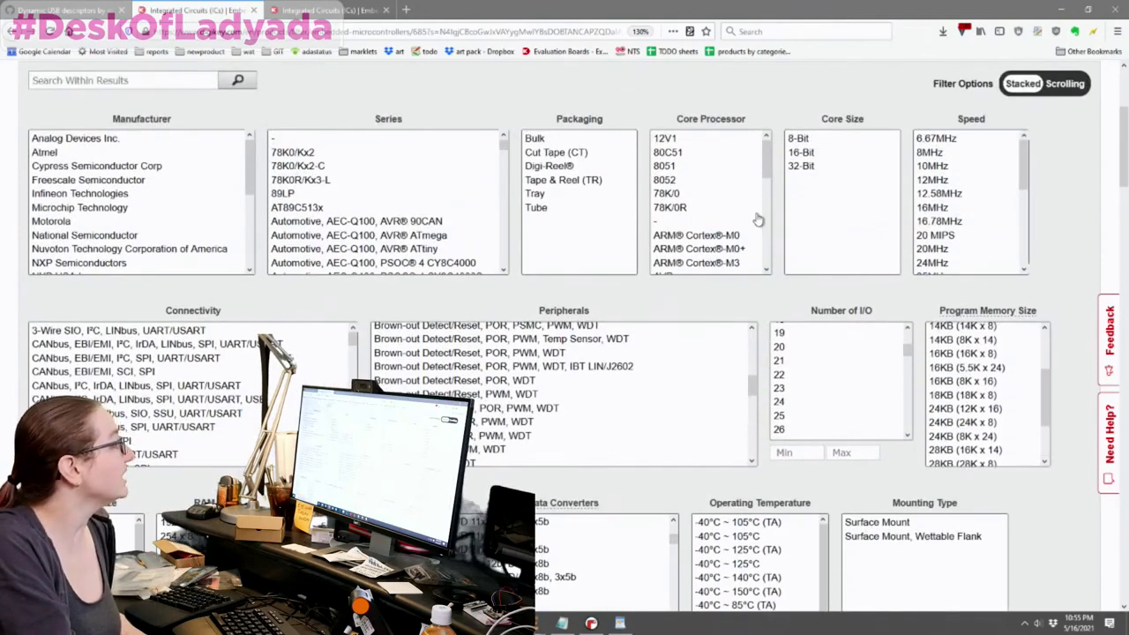
scroll(765, 187, down, 10)
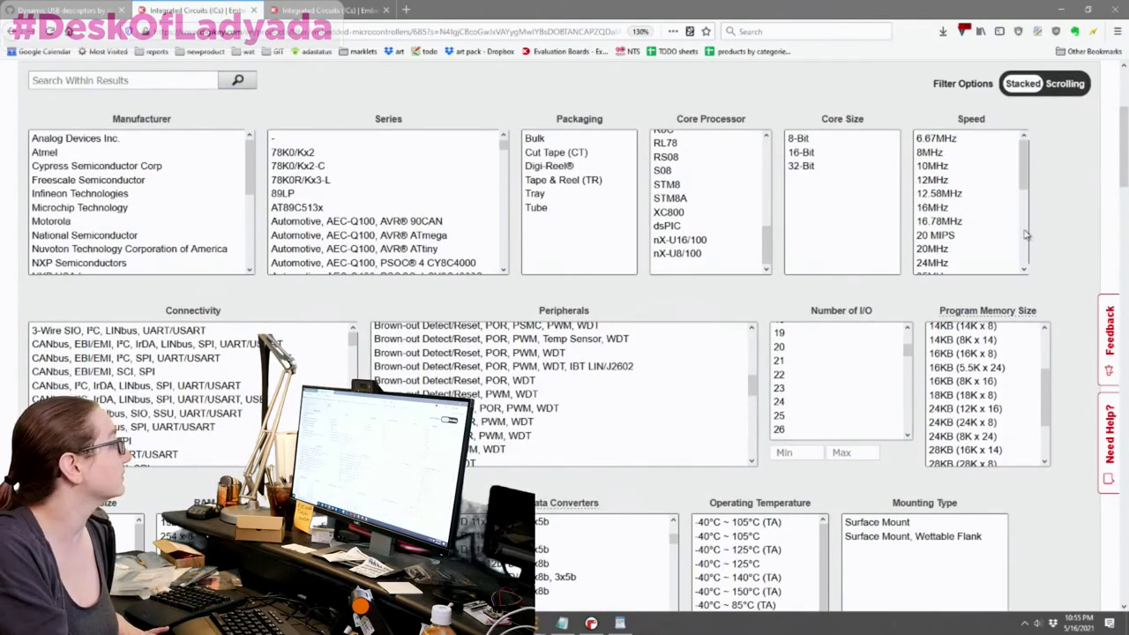
drag(1020, 188, 1042, 185)
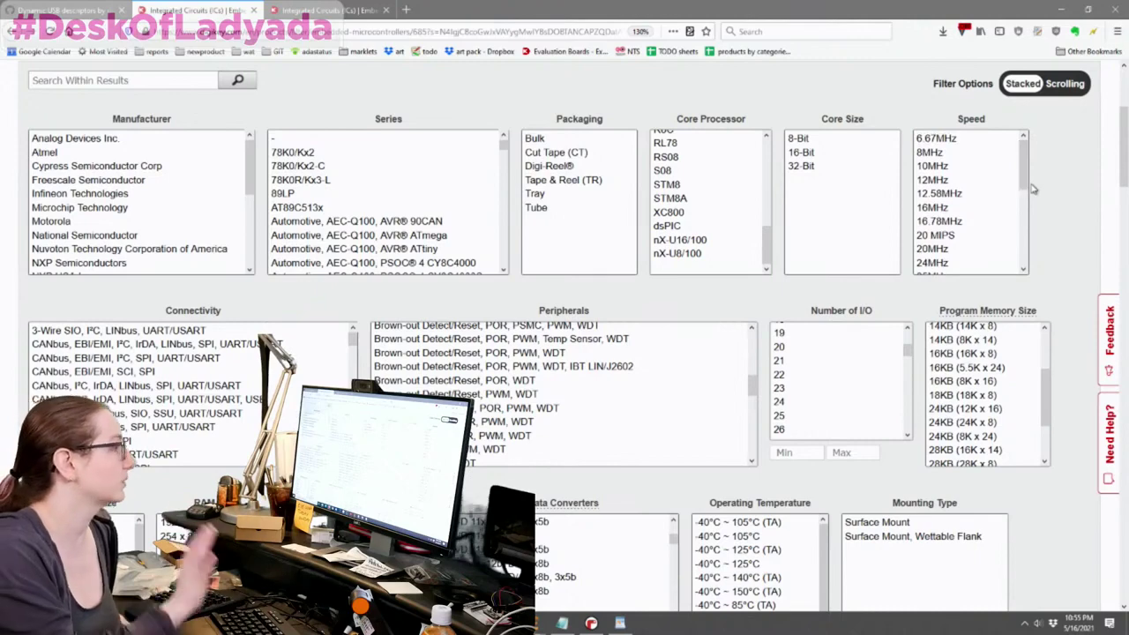
Begin a range selection at the first options in the Data Converters list
scroll(1075, 187, down, 3)
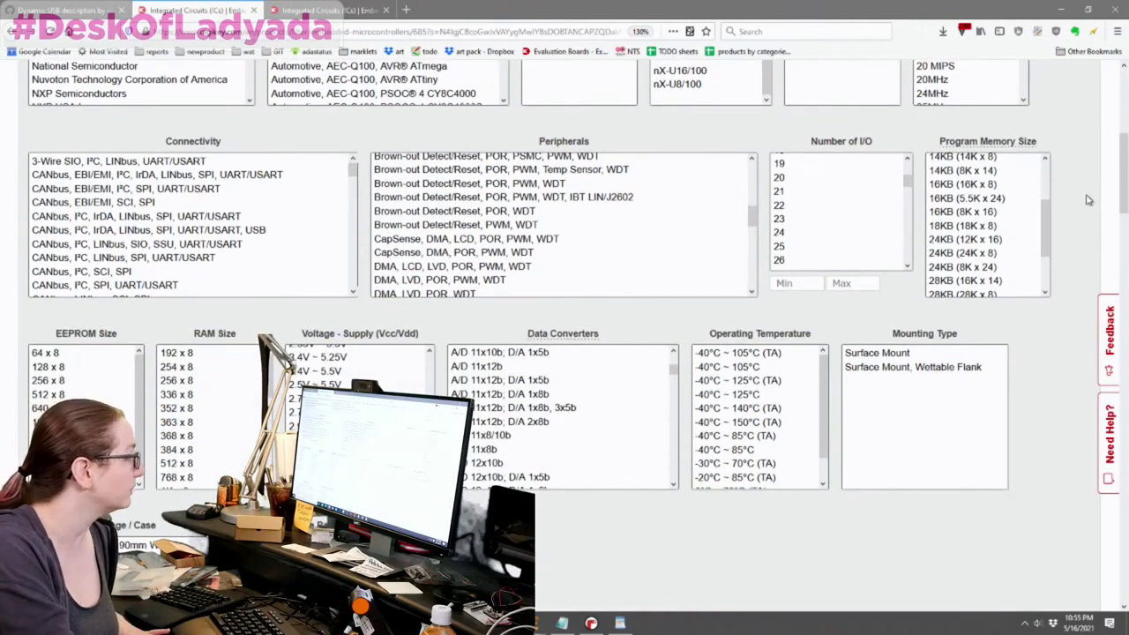
drag(673, 377, 674, 359)
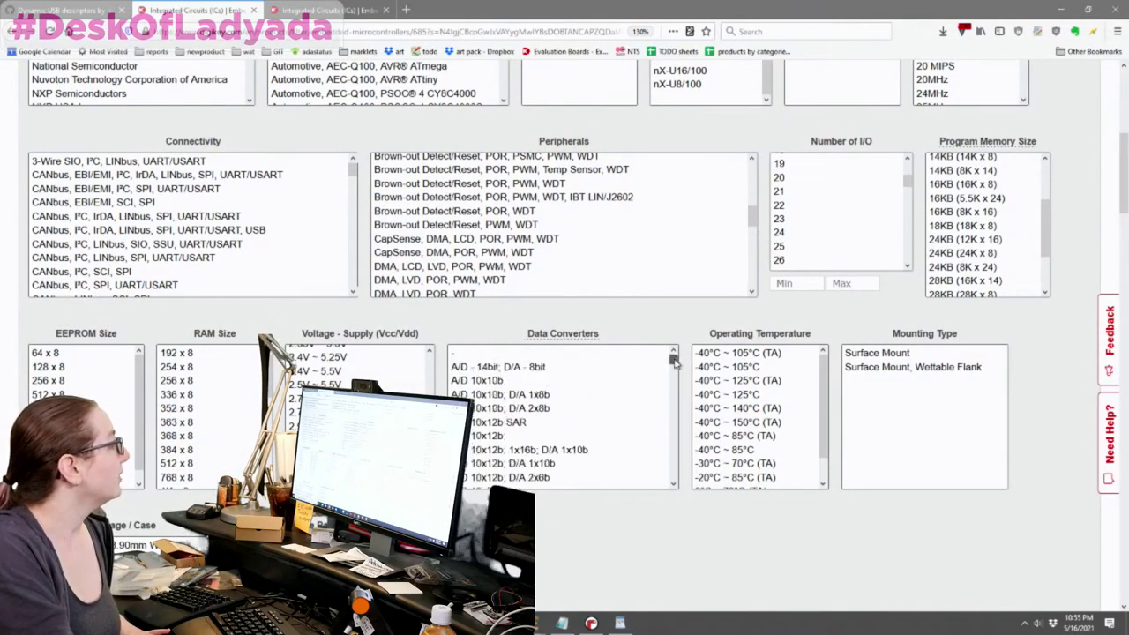
scroll(676, 370, down, 5)
drag(657, 468, 537, 328)
scroll(652, 379, up, 5)
drag(558, 373, 556, 523)
drag(549, 439, 606, 441)
Extend the Data Converters selection through the A/D 8x entries and apply the filters
scroll(591, 448, down, 2)
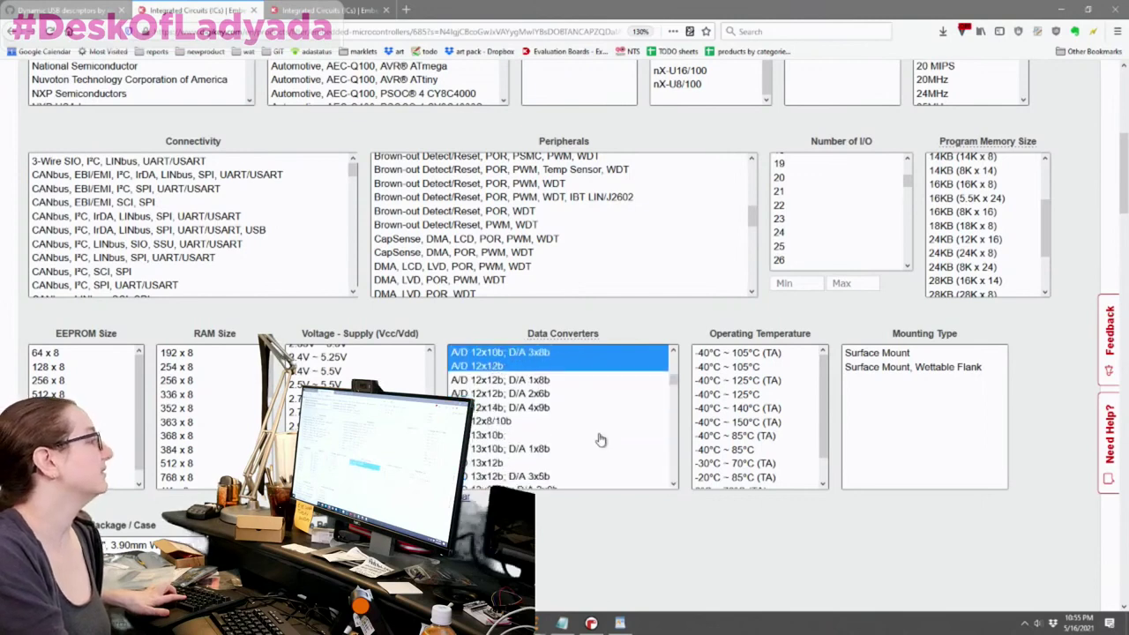
scroll(574, 476, up, 1)
scroll(587, 478, down, 5)
scroll(603, 458, down, 3)
drag(682, 406, 502, 348)
scroll(291, 291, down, 10)
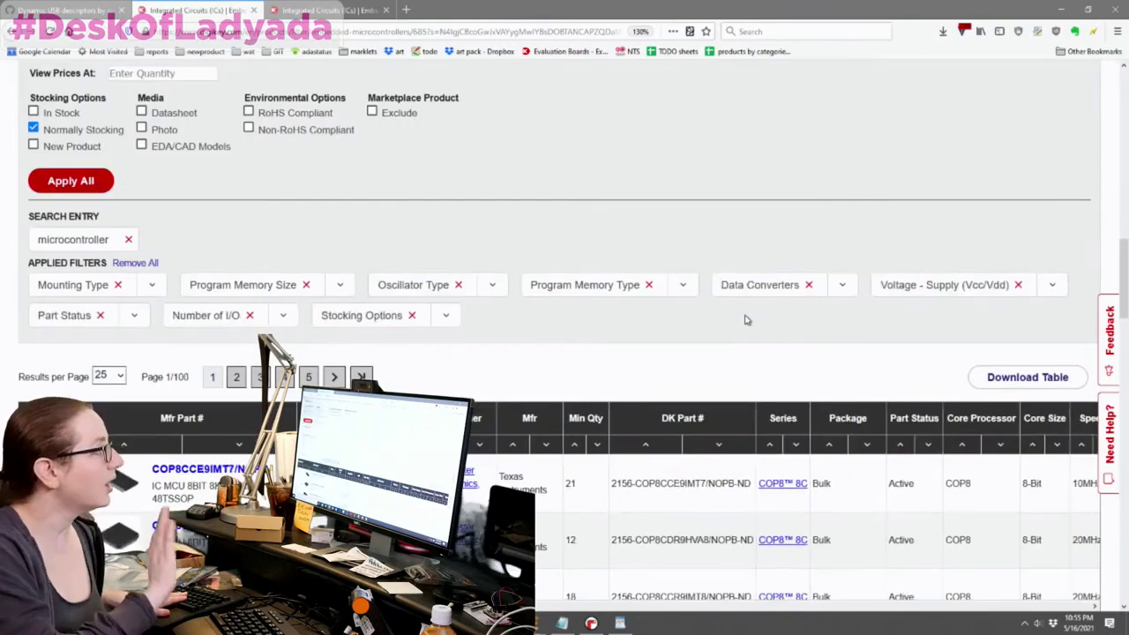
scroll(913, 332, up, 5)
scroll(913, 333, up, 2)
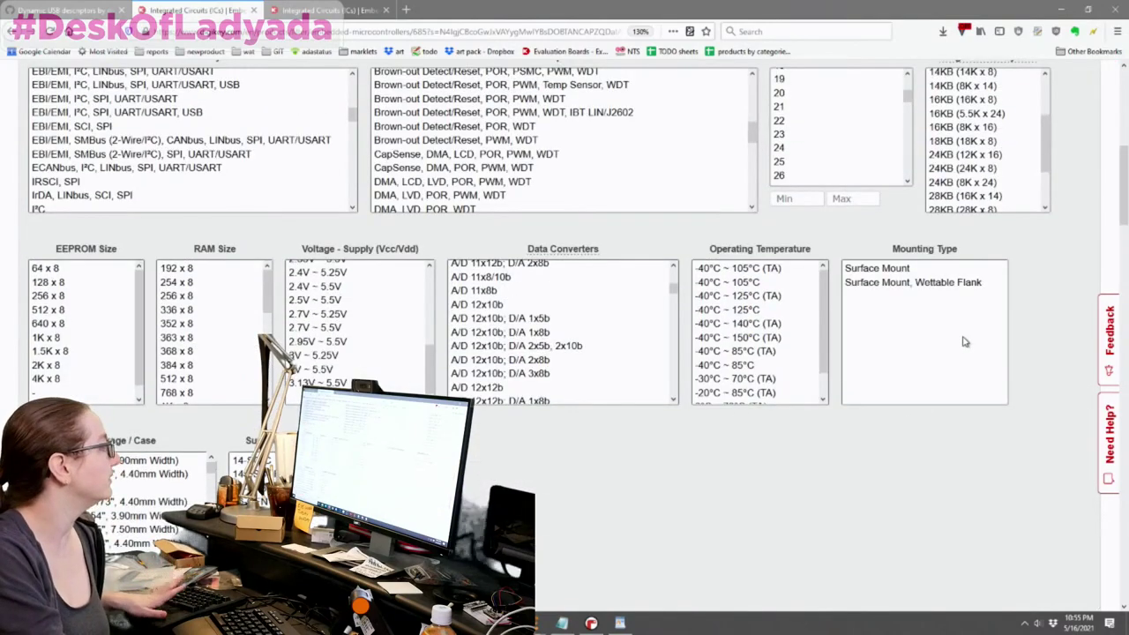
scroll(610, 367, down, 4)
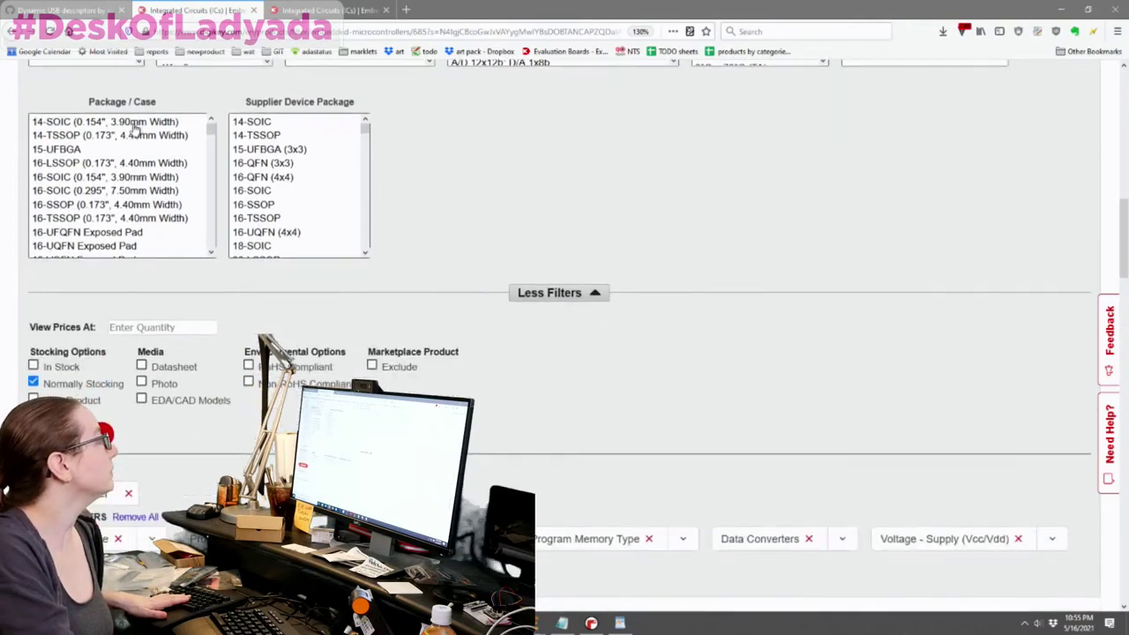
scroll(322, 214, up, 1)
scroll(321, 214, down, 1)
scroll(422, 212, down, 1)
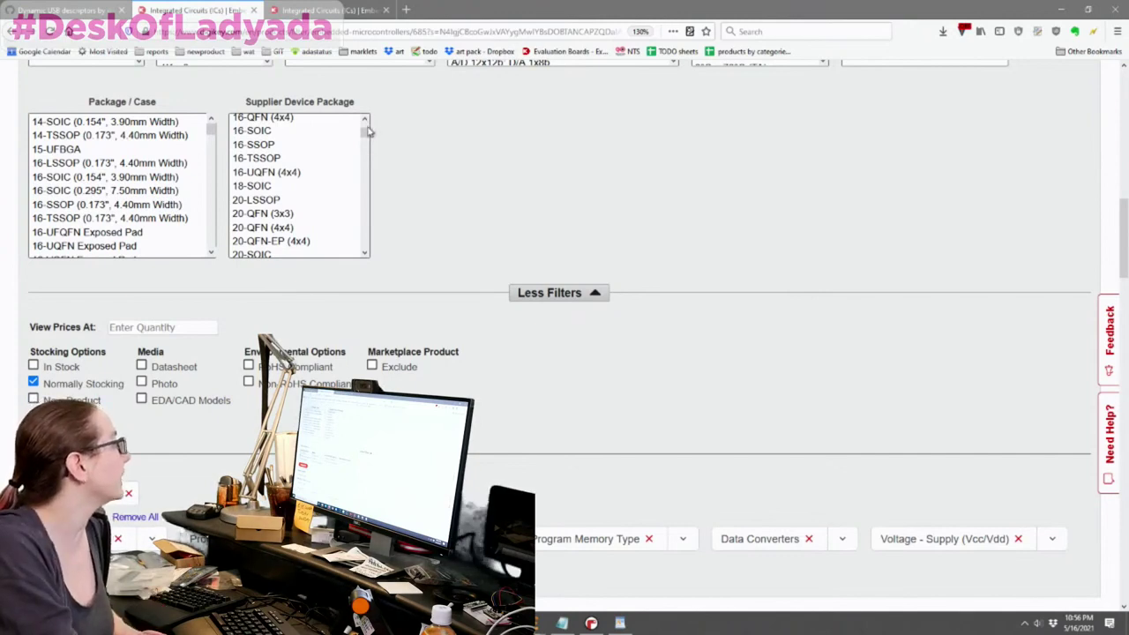
Select packages 16-QFN (3x3), 16-QFN (4x4), 16-UQFN (4x4), 20-QFN (3x3) and 20-QFN (4x4)
scroll(365, 129, up, 2)
click(304, 164)
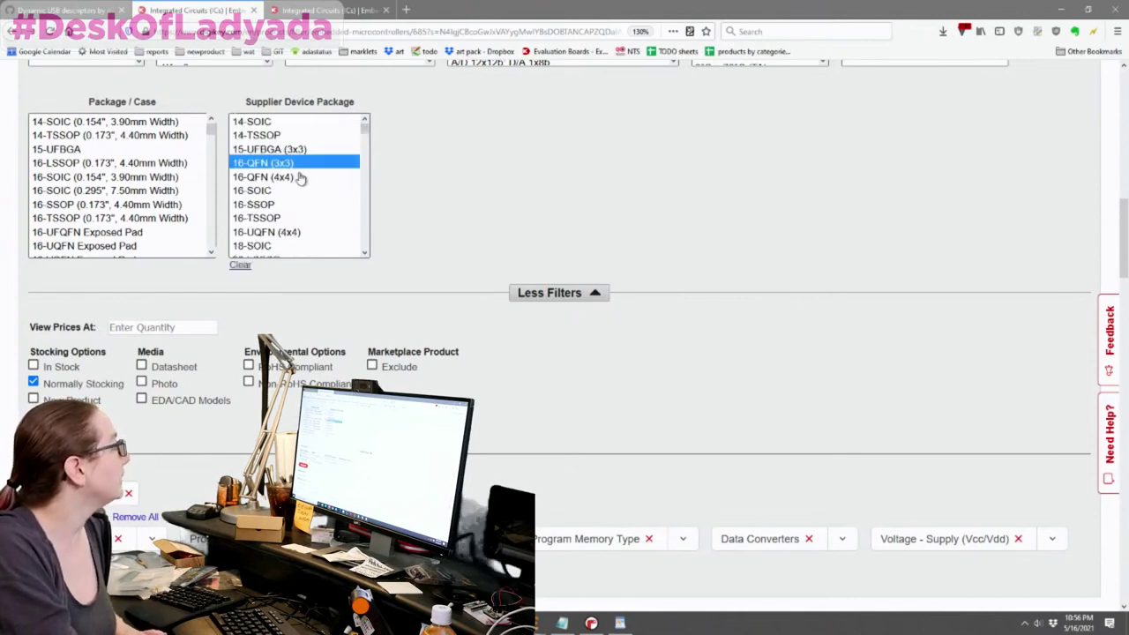
ctrl+click(298, 180)
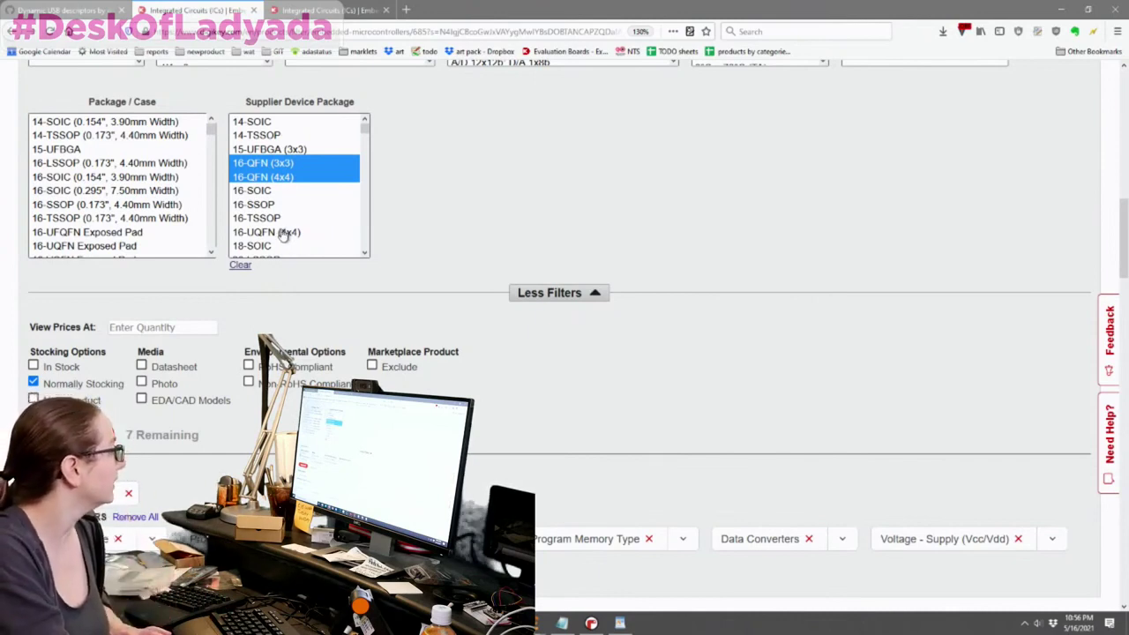
ctrl+click(290, 231)
scroll(291, 228, down, 2)
ctrl+click(297, 214)
ctrl+click(293, 227)
Add 20-QFN-EP (4x4), 20-UFQFN (3x3), 20-UQFN (4x4), 20-VQFN (3x3) and 20-VQFN (5x5)
scroll(298, 207, down, 2)
ctrl+click(298, 184)
scroll(308, 198, down, 2)
ctrl+click(312, 191)
ctrl+click(310, 205)
ctrl+click(309, 218)
ctrl+click(309, 232)
Add 24-HWQFN (4x4), 24-QFN (4x4), 24-QFN-EP (4x4), 24-SQFN (4x4) and 24-VQFN (4x4)
scroll(318, 207, down, 2)
ctrl+click(321, 188)
ctrl+click(316, 213)
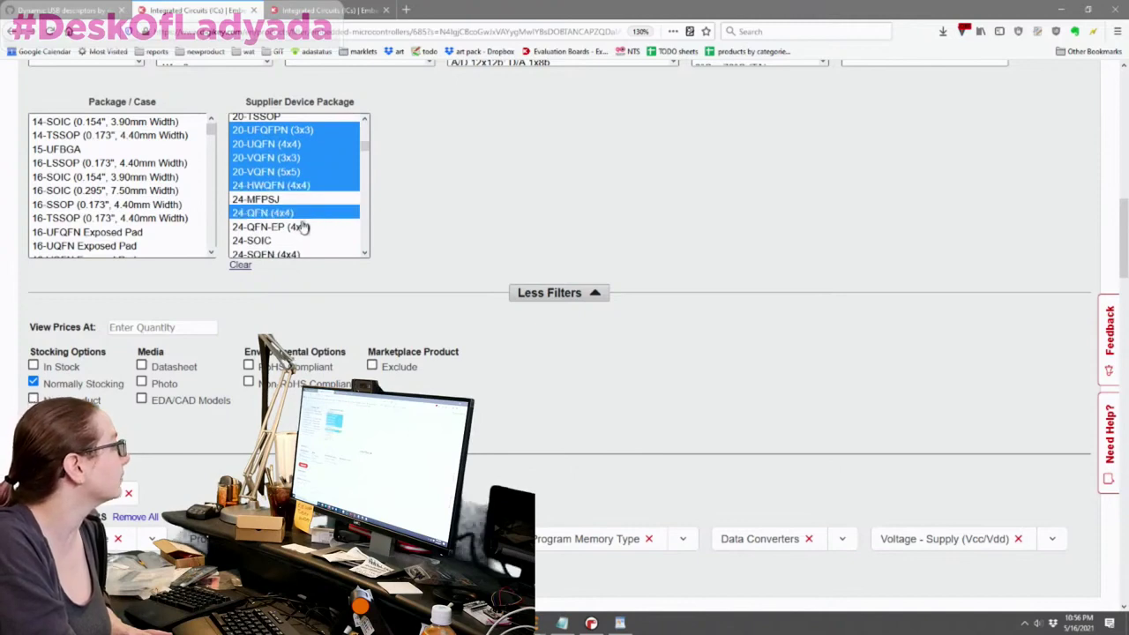
ctrl+click(302, 226)
scroll(313, 211, down, 2)
ctrl+click(316, 195)
ctrl+click(311, 221)
Add 28-QFN (5x5), 28-QFN (6x6), 28-QFN-S (6x6), 28-UQFN (6x6), 28-UQFN (4x4) and 28-VQFN (4x4)
scroll(313, 216, down, 2)
ctrl+click(316, 190)
ctrl+click(314, 204)
ctrl+click(315, 218)
scroll(310, 221, down, 2)
scroll(300, 212, down, 2)
ctrl+click(309, 192)
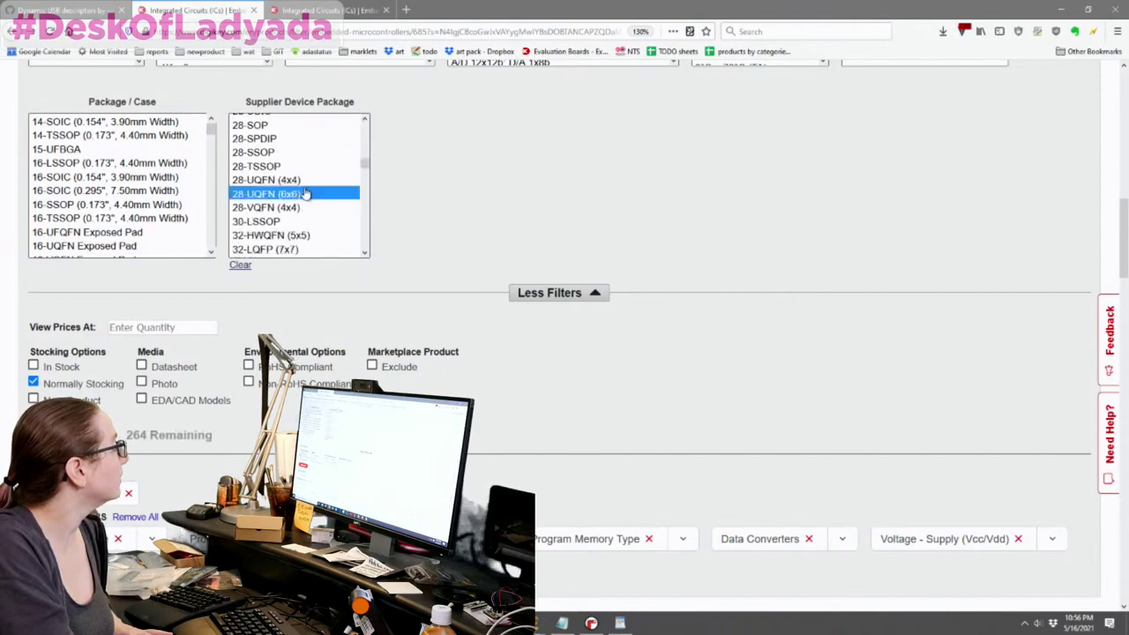
ctrl+click(310, 179)
ctrl+click(321, 205)
Add 32-HWQFN (5x5), 32-QFN (5x5), 32-QFN (7x7) and 32-QFN-EP (5x5), skipping a non-QFN package
scroll(321, 206, down, 2)
ctrl+click(304, 176)
ctrl+click(300, 202)
ctrl+click(300, 216)
ctrl+click(298, 230)
scroll(298, 230, down, 2)
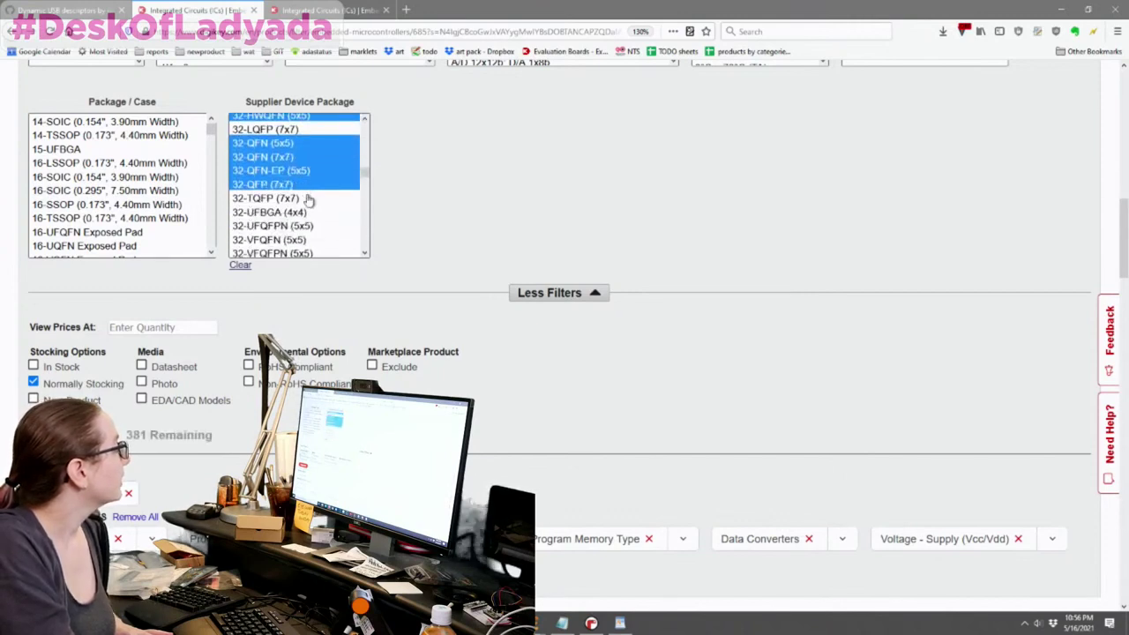
ctrl+click(310, 199)
ctrl+click(311, 201)
Add 32-UFQFPN, 32-VFQFN, 32-VFQFPN, 32-VQFN (all 5x5), 33-QFN (4x4) and 33-QFN (5x5)
scroll(335, 214, down, 2)
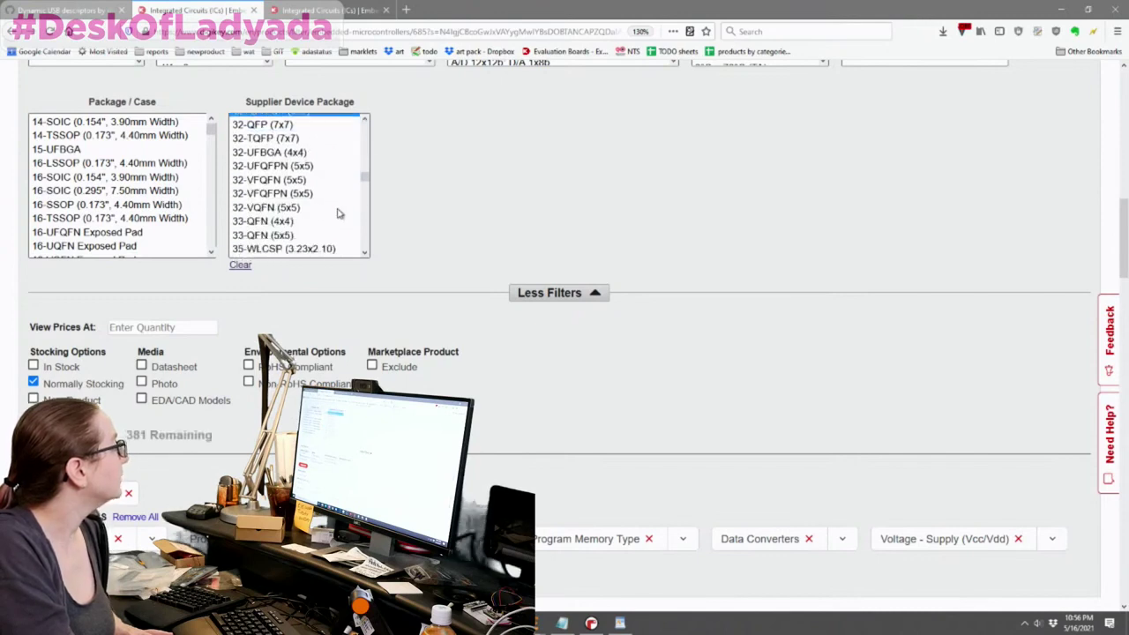
ctrl+click(308, 180)
ctrl+click(304, 166)
ctrl+click(307, 193)
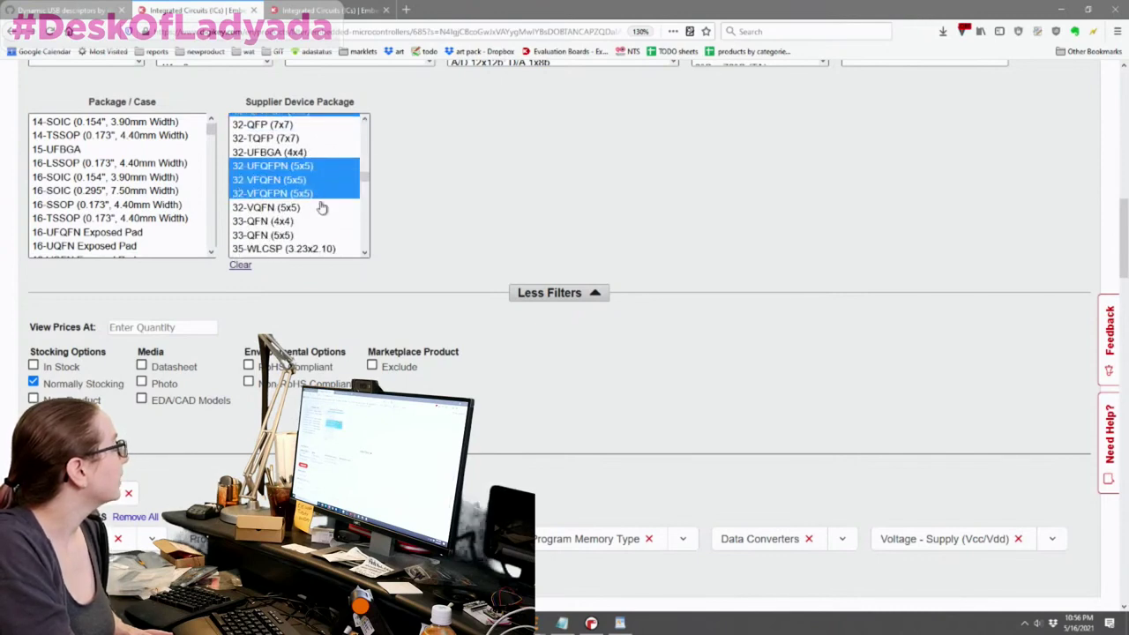
ctrl+click(304, 208)
ctrl+click(306, 221)
ctrl+click(306, 235)
scroll(325, 194, down, 2)
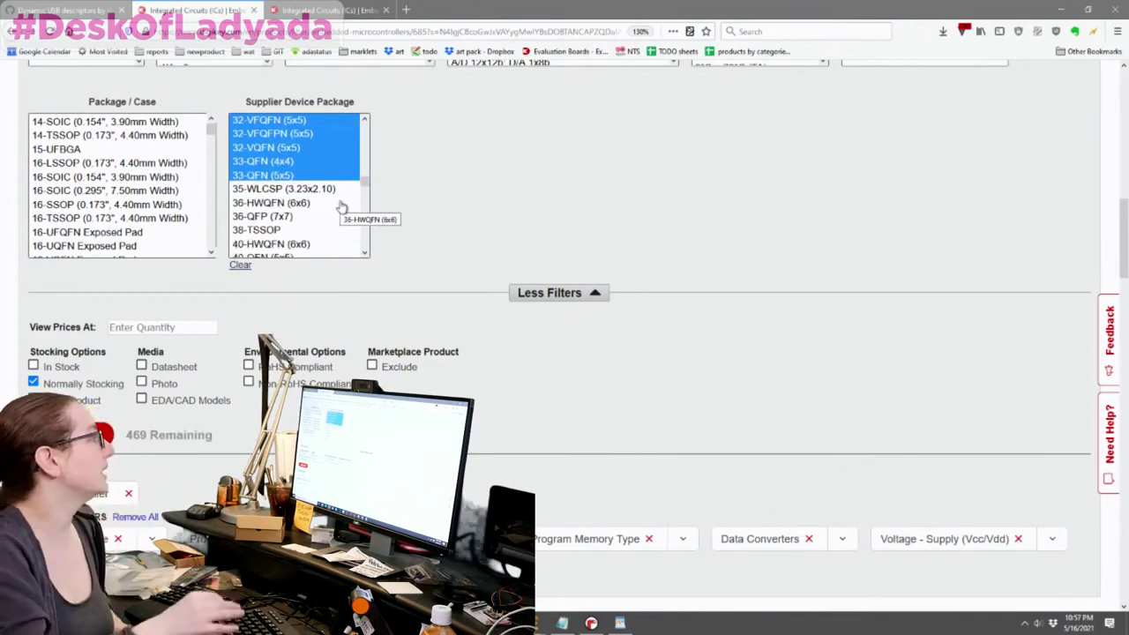
scroll(405, 207, up, 2)
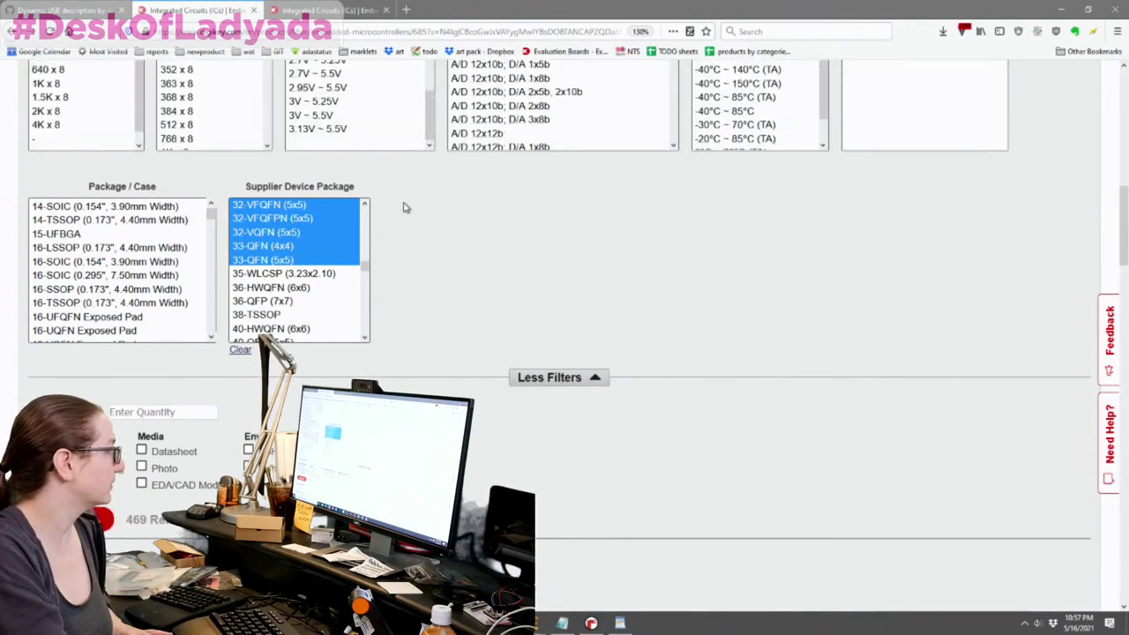
drag(291, 247, 291, 232)
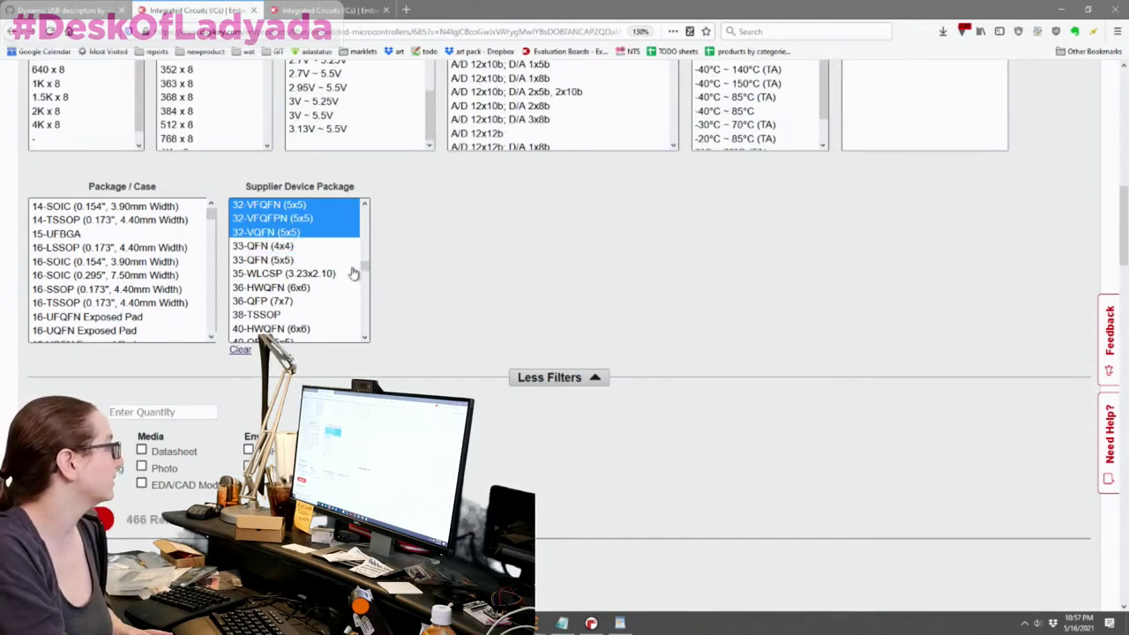
drag(359, 272, 319, 255)
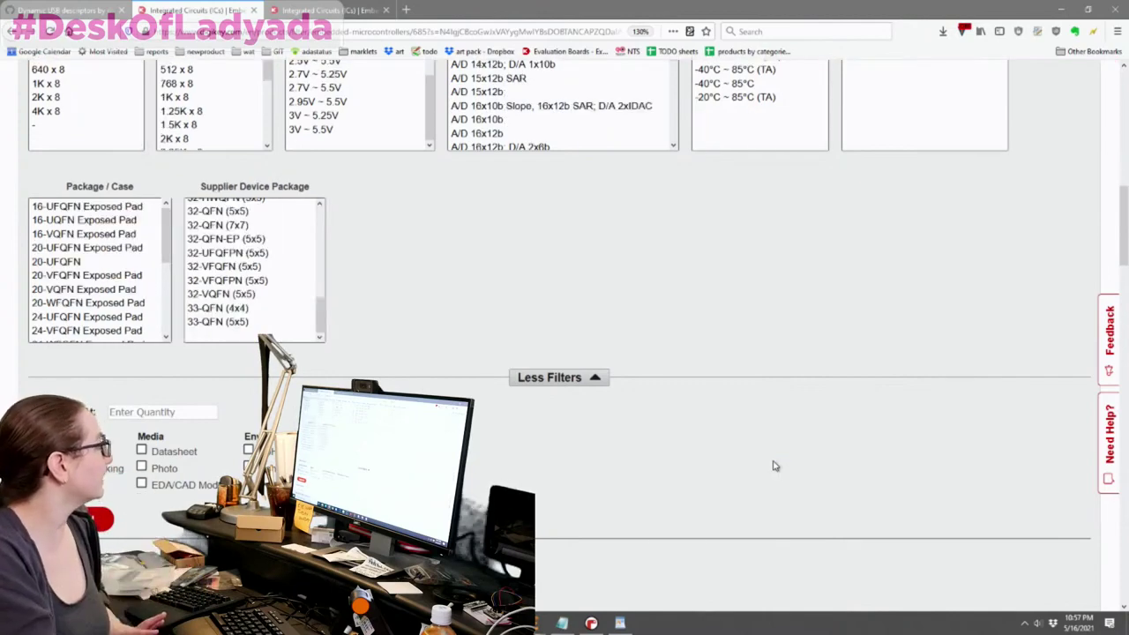
scroll(727, 352, down, 1)
scroll(728, 354, up, 5)
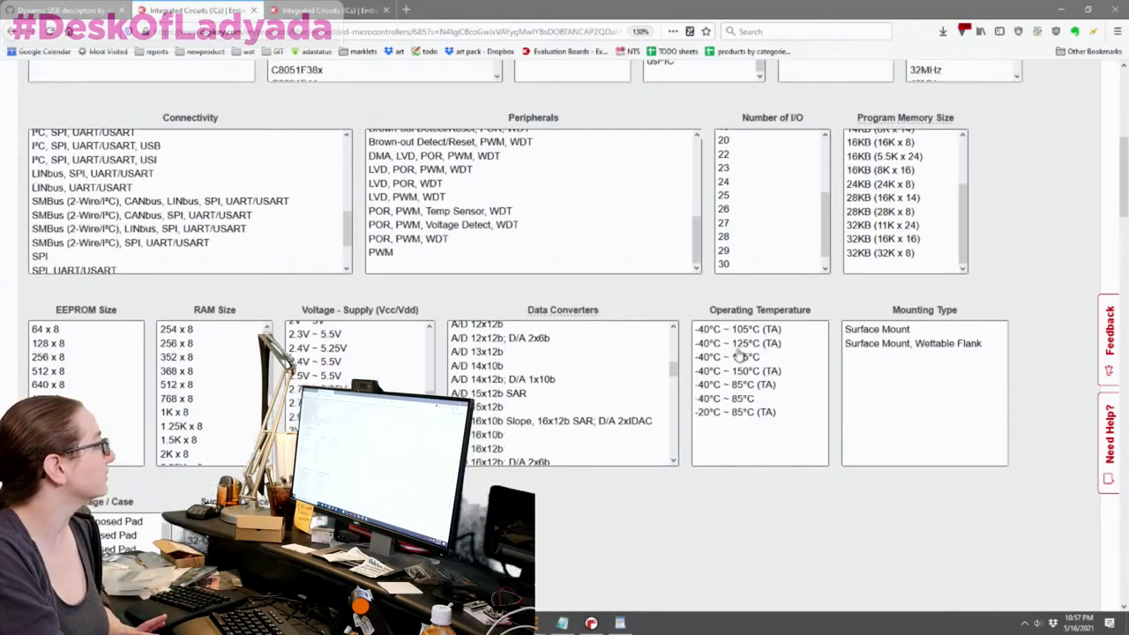
scroll(890, 357, up, 3)
scroll(1071, 313, up, 3)
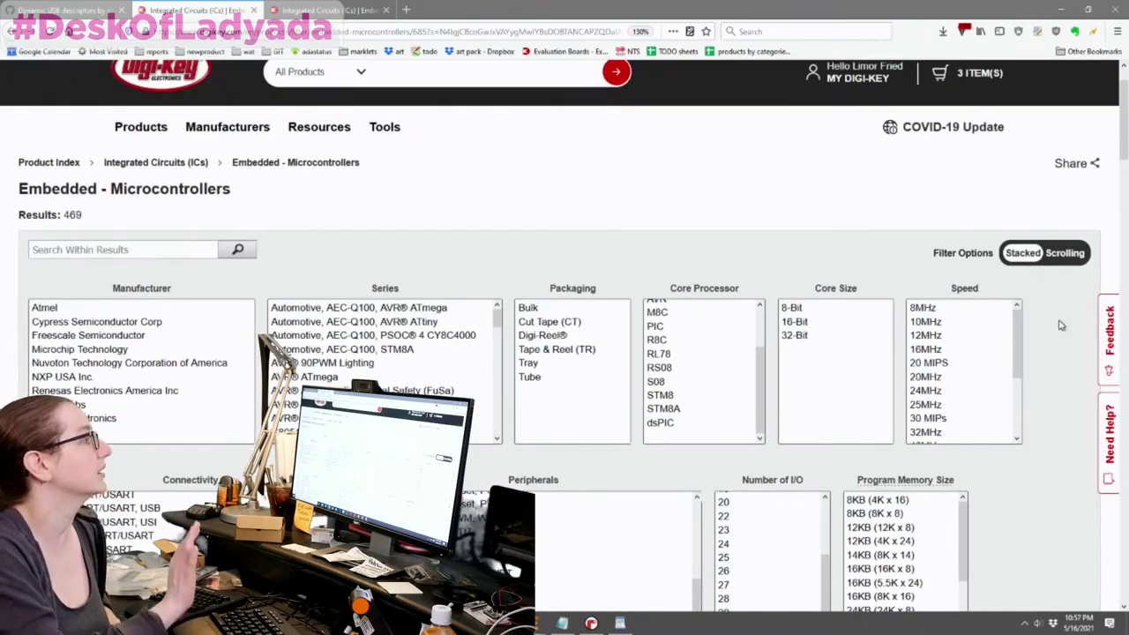
scroll(1040, 303, down, 10)
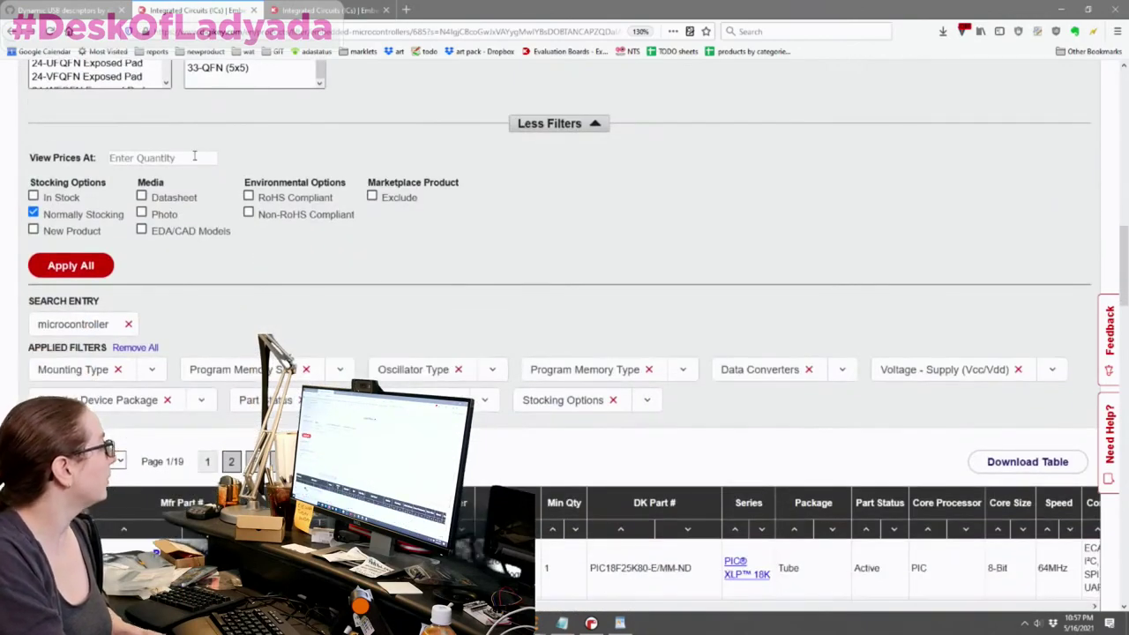
Show result prices at a quantity of 1000 pieces
click(194, 156)
text(1000)
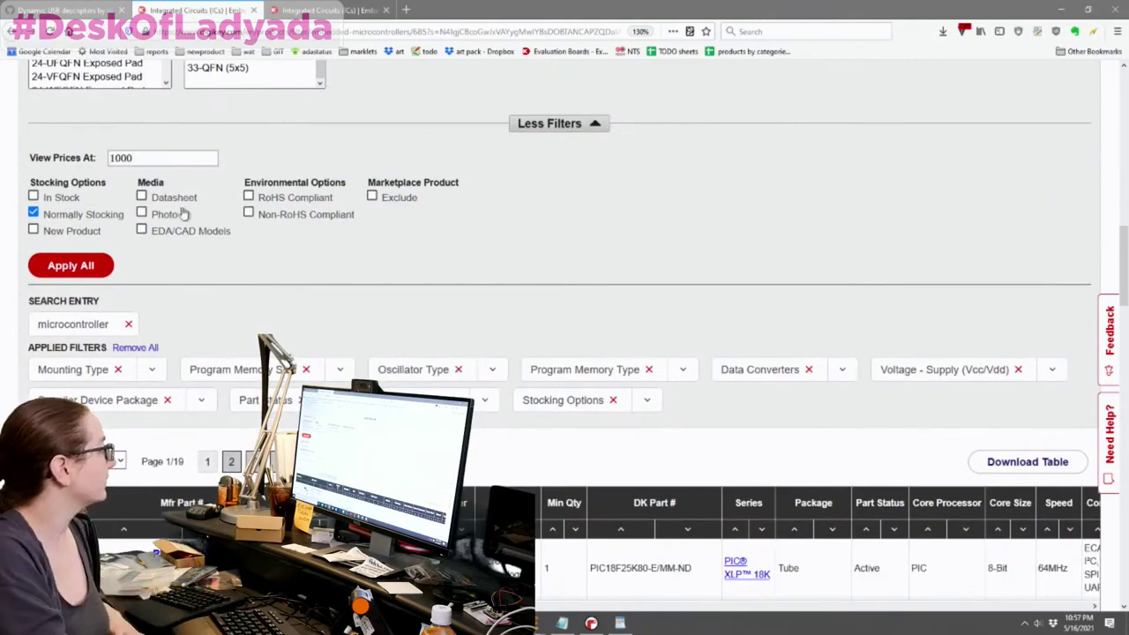
click(95, 269)
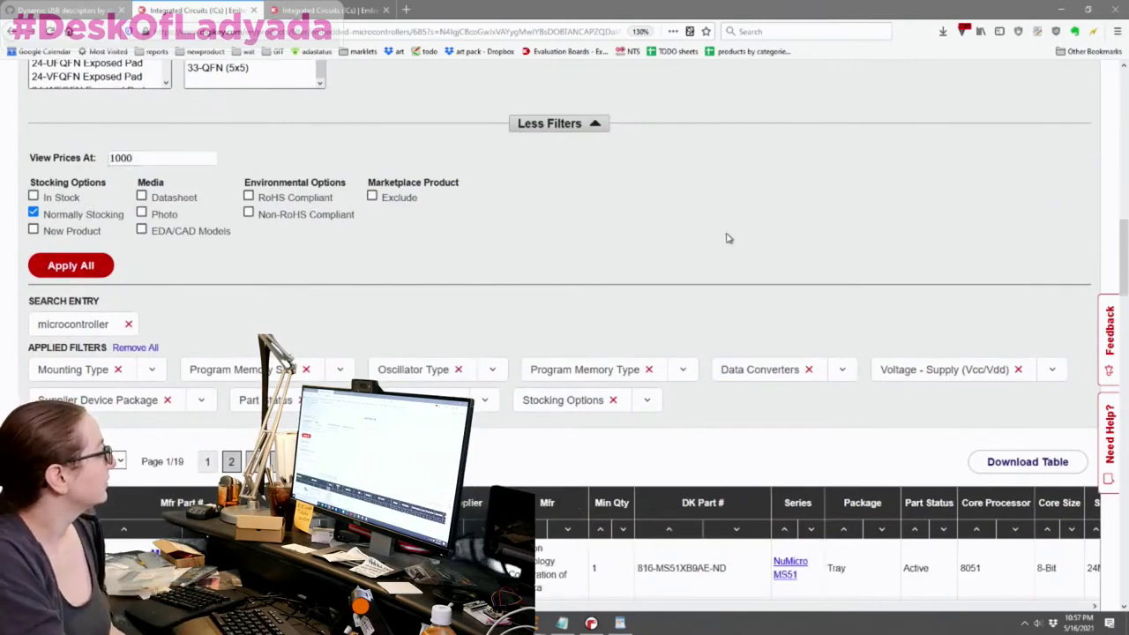
Open the product page for the cheapest match, Nuvoton MS51XB9AE
scroll(728, 237, down, 2)
scroll(728, 238, down, 3)
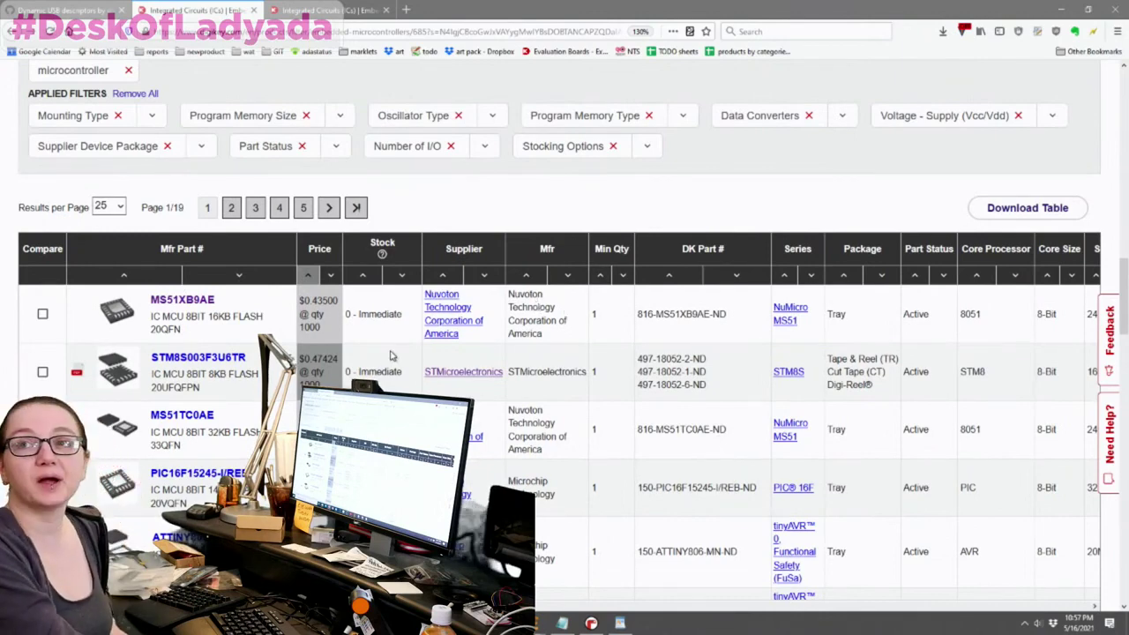
scroll(384, 356, down, 2)
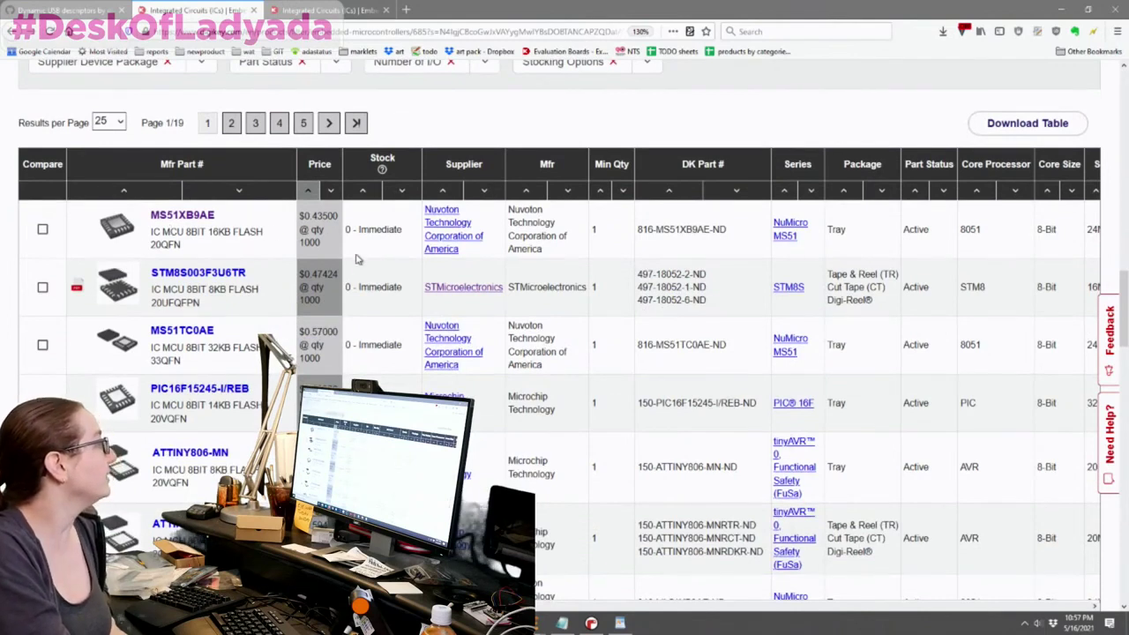
click(184, 215)
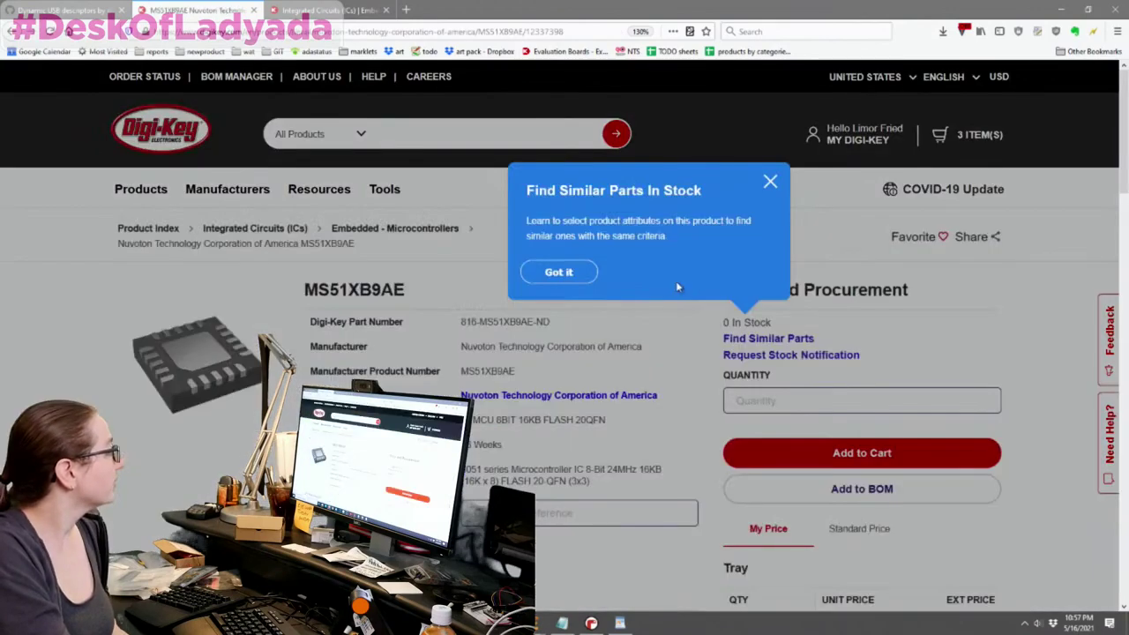
Dismiss the similar-parts tip and open the full shopping cart
click(770, 183)
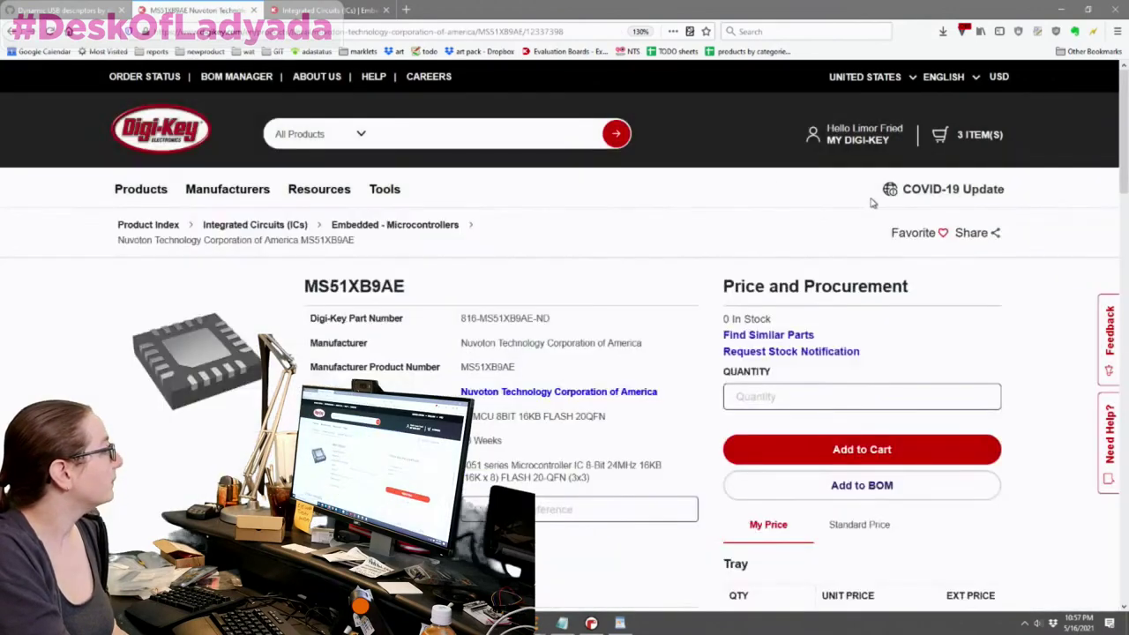
mouse_move(957, 150)
drag(1014, 198, 683, 339)
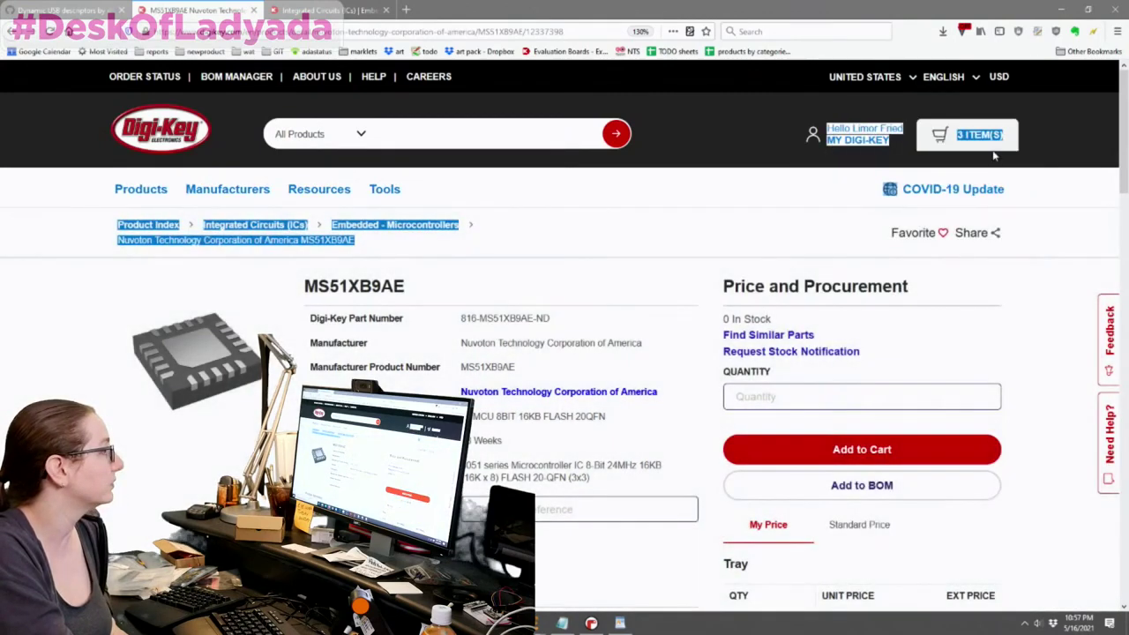
mouse_move(991, 150)
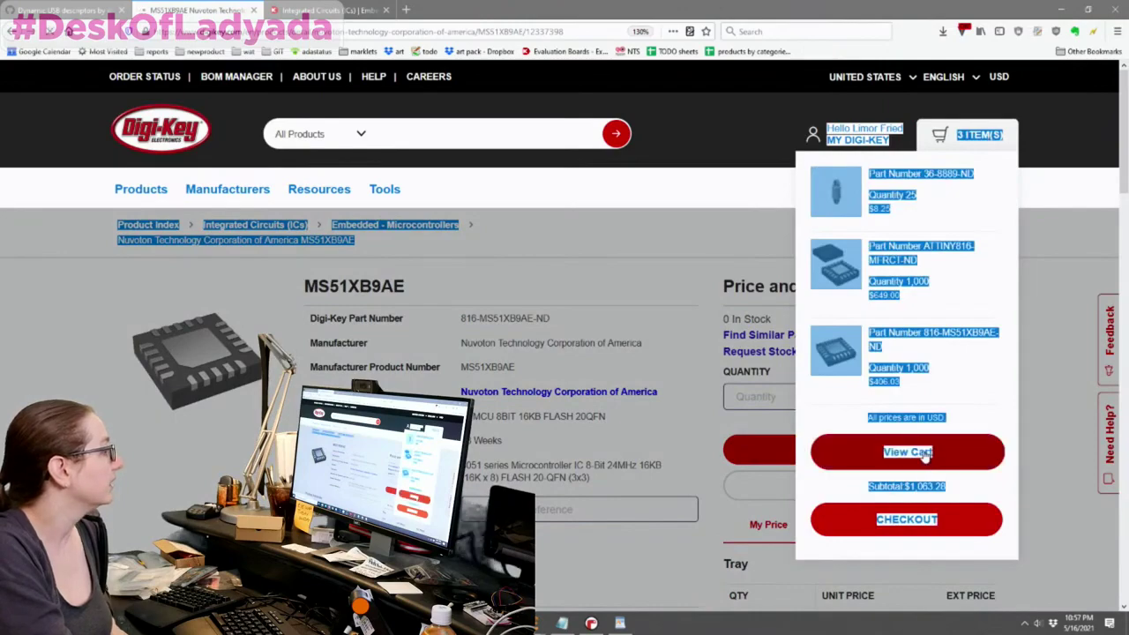
click(986, 141)
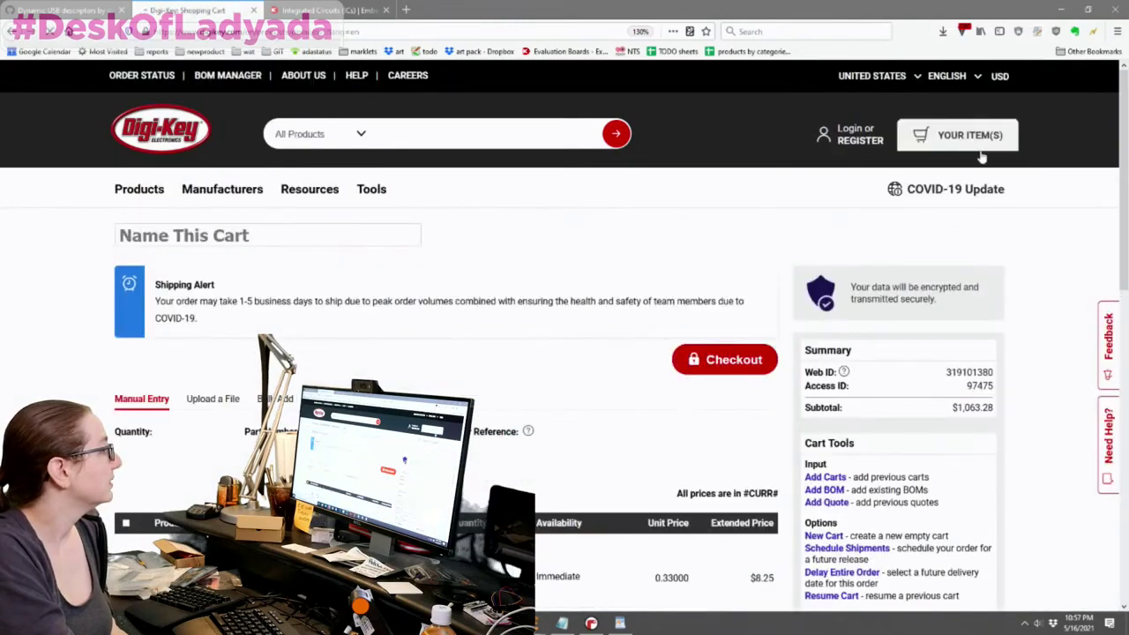
Check the lead time for the 1000 MS51XB9AE cart line, estimated to ship 4/10/2023
scroll(565, 335, down, 5)
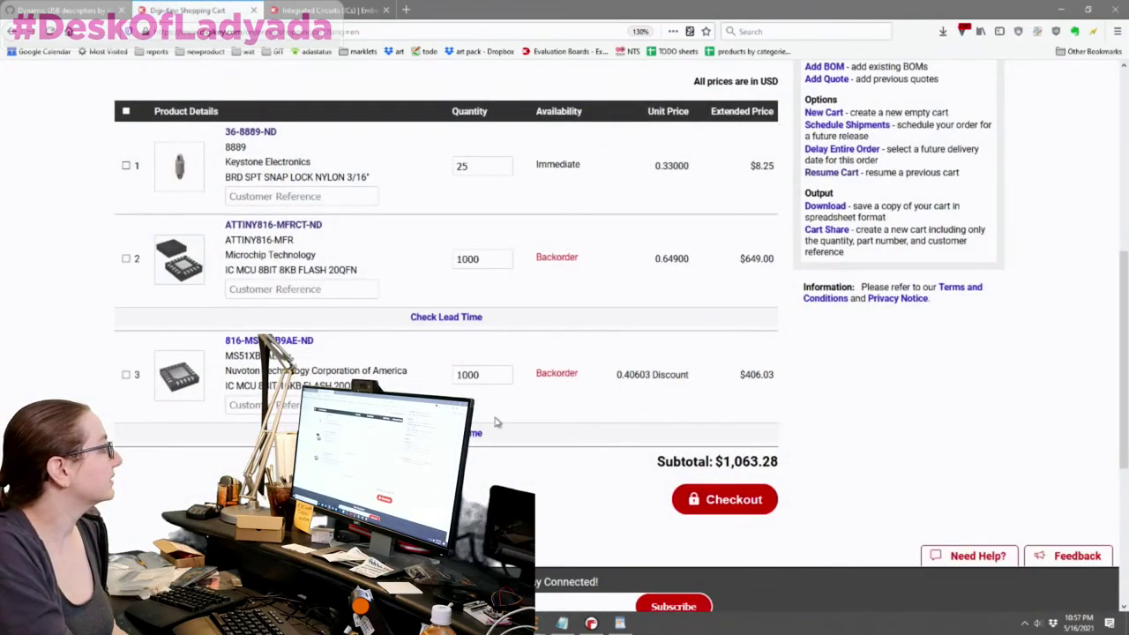
scroll(497, 421, down, 3)
click(466, 266)
scroll(493, 309, down, 1)
scroll(617, 315, up, 1)
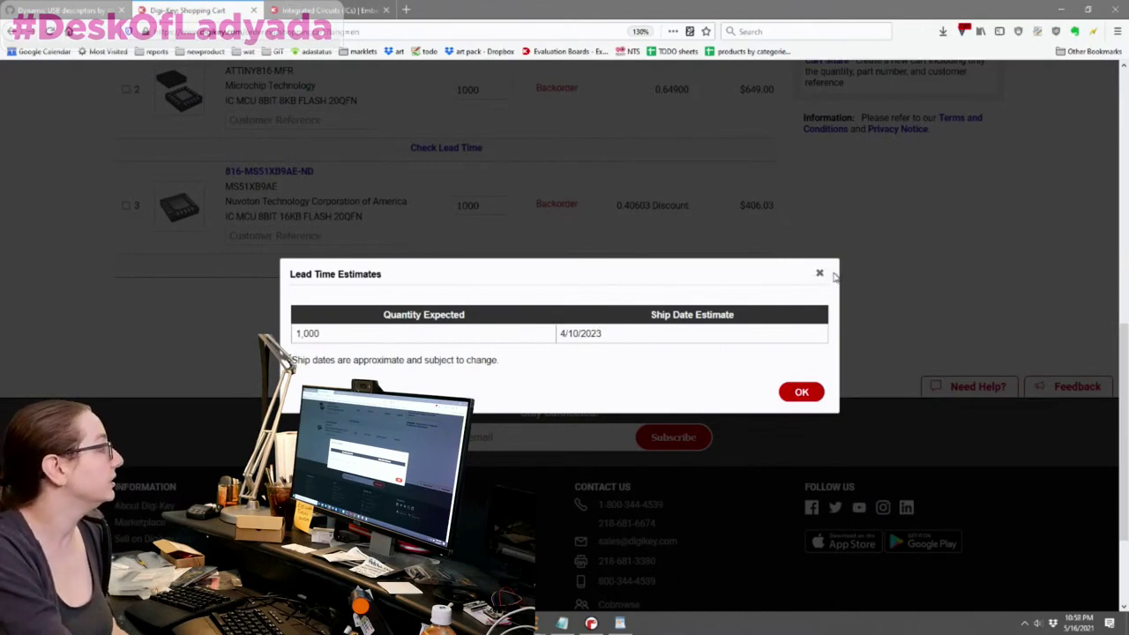
click(819, 273)
Return to the MS51XB9AE product page
scroll(823, 274, up, 2)
scroll(825, 272, down, 1)
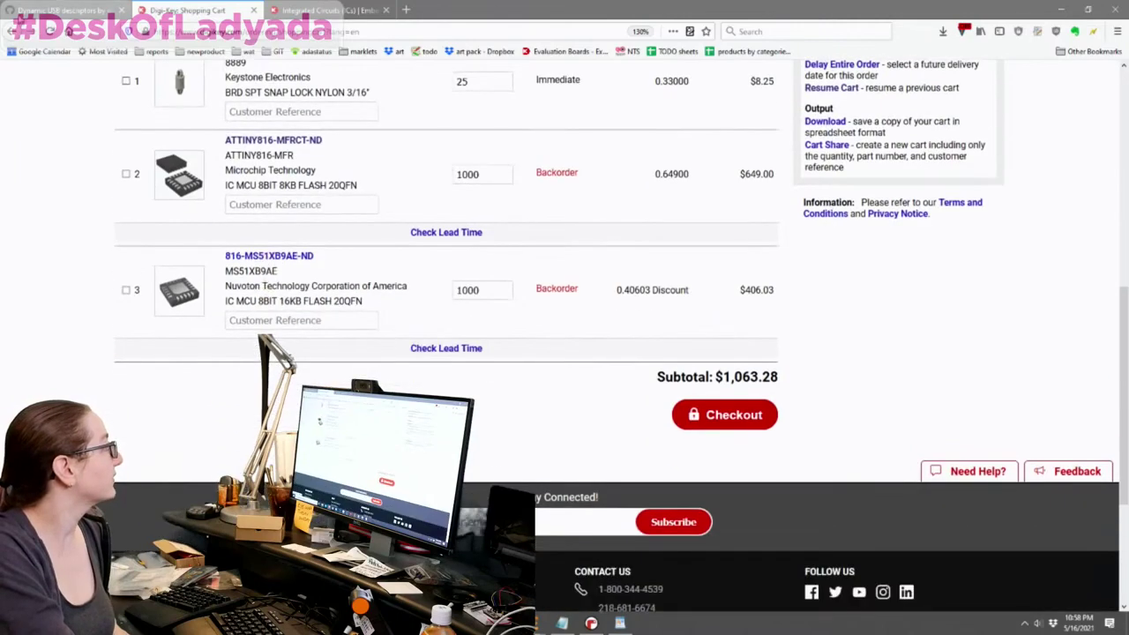
click(269, 255)
scroll(224, 139, down, 10)
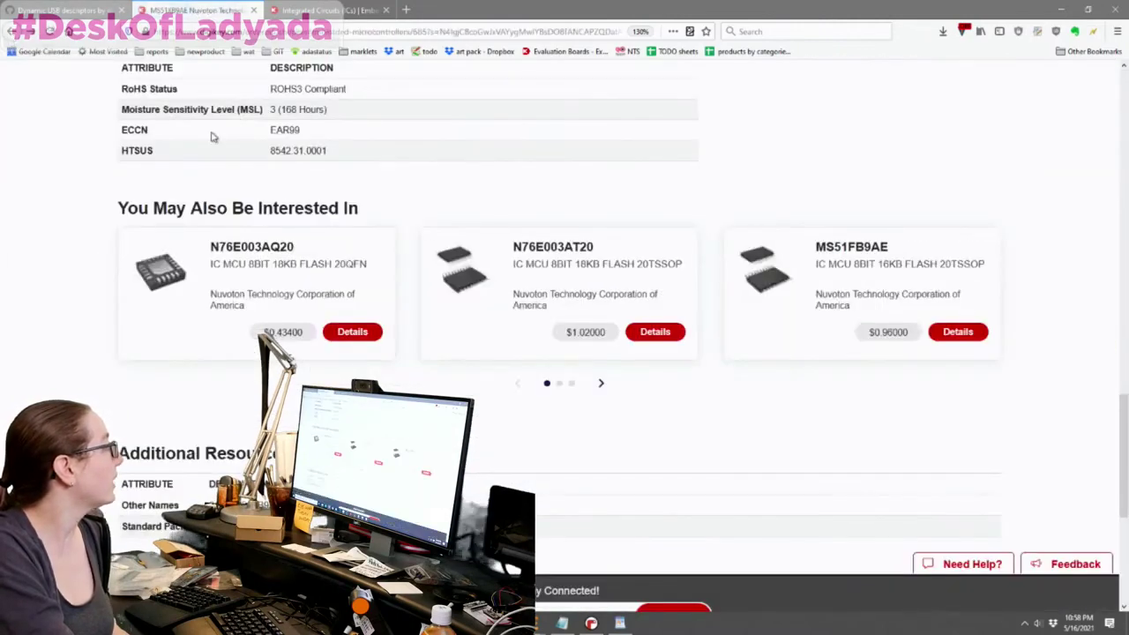
Go back to the 469-part Embedded - Microcontrollers results sorted by price
click(17, 31)
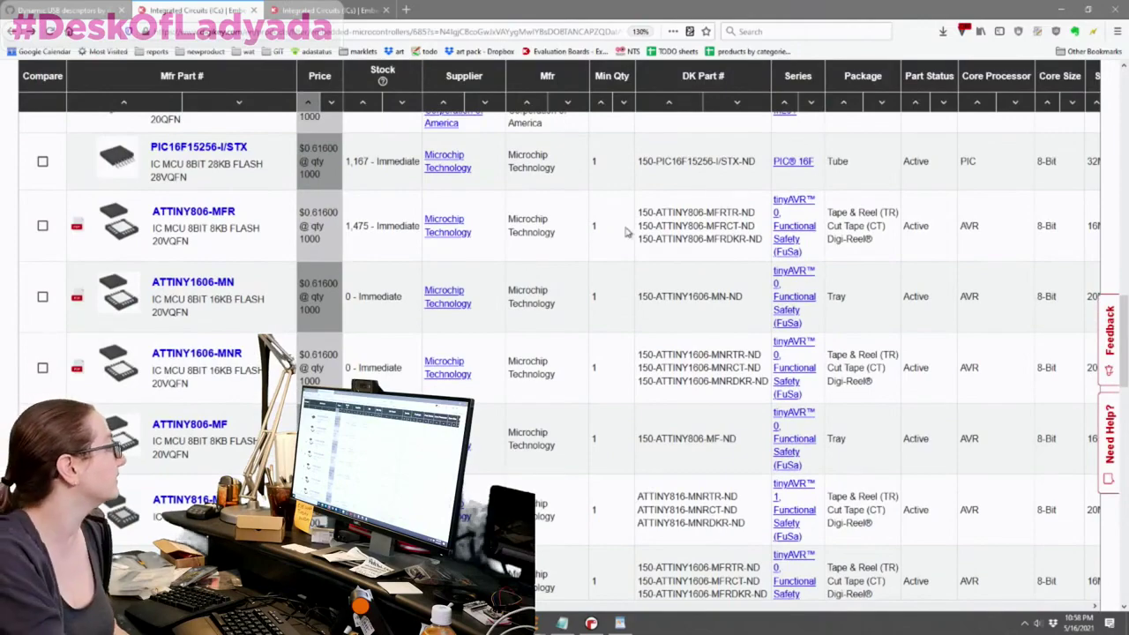
scroll(637, 227, up, 3)
scroll(778, 590, right, 10)
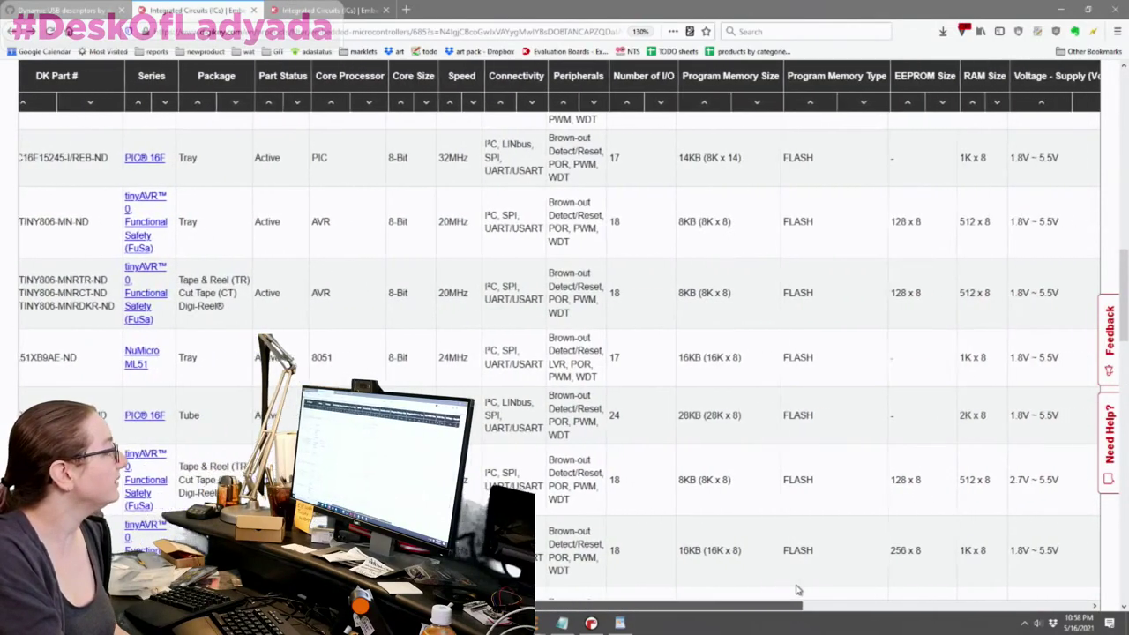
drag(796, 590, 440, 586)
scroll(565, 352, up, 3)
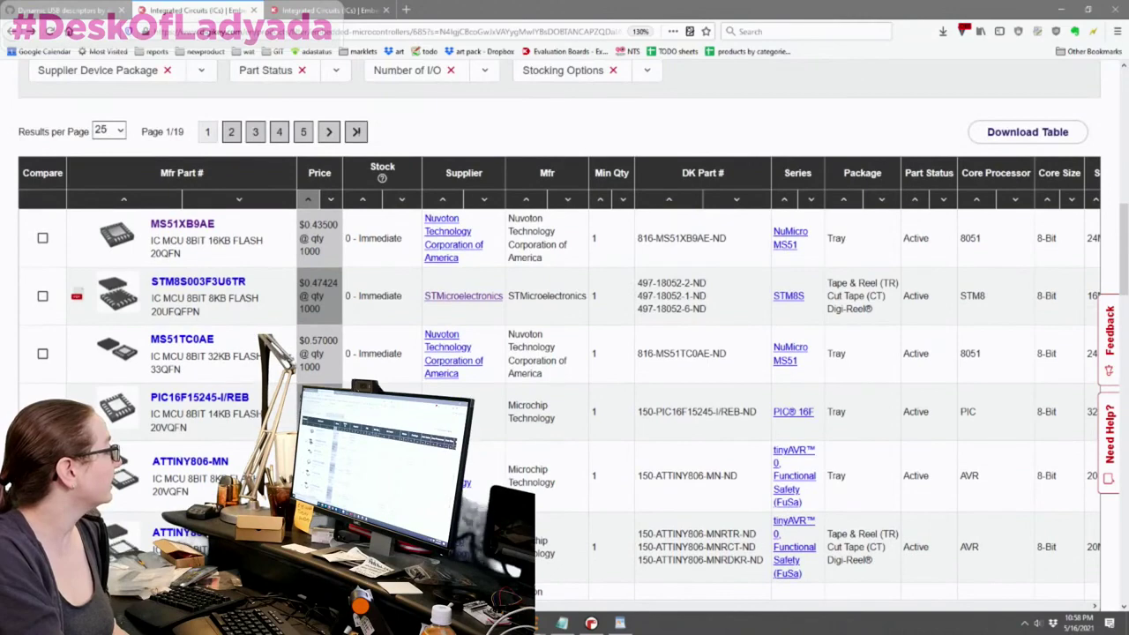
scroll(391, 280, up, 5)
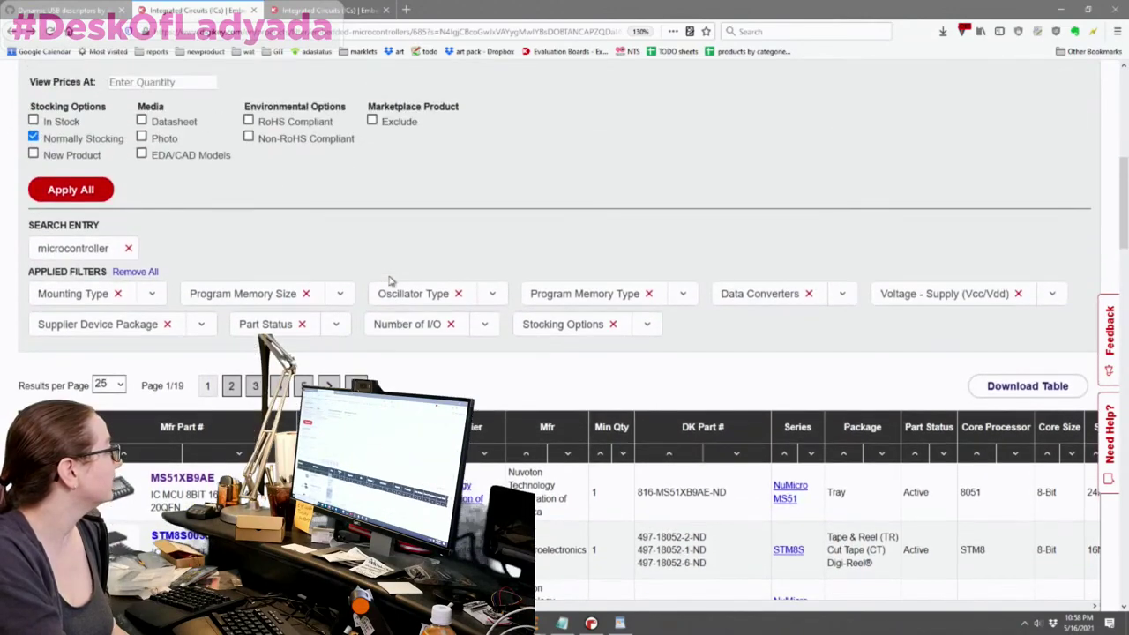
Scroll across the results table to compare EEPROM and data converter columns
scroll(316, 211, down, 2)
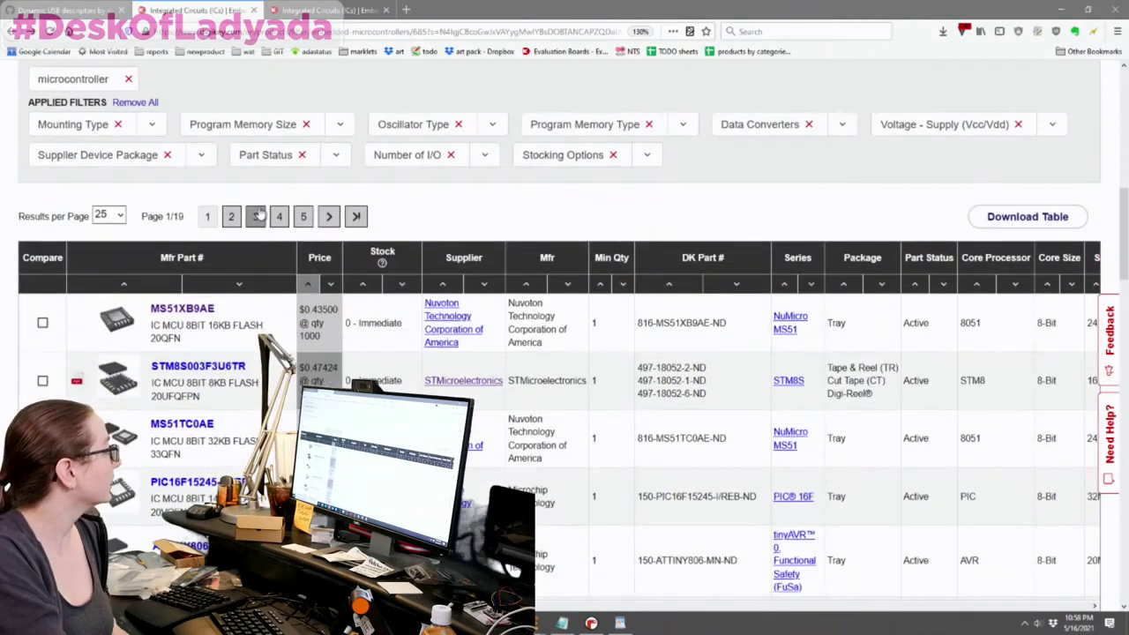
scroll(605, 598, right, 6)
drag(605, 598, 976, 541)
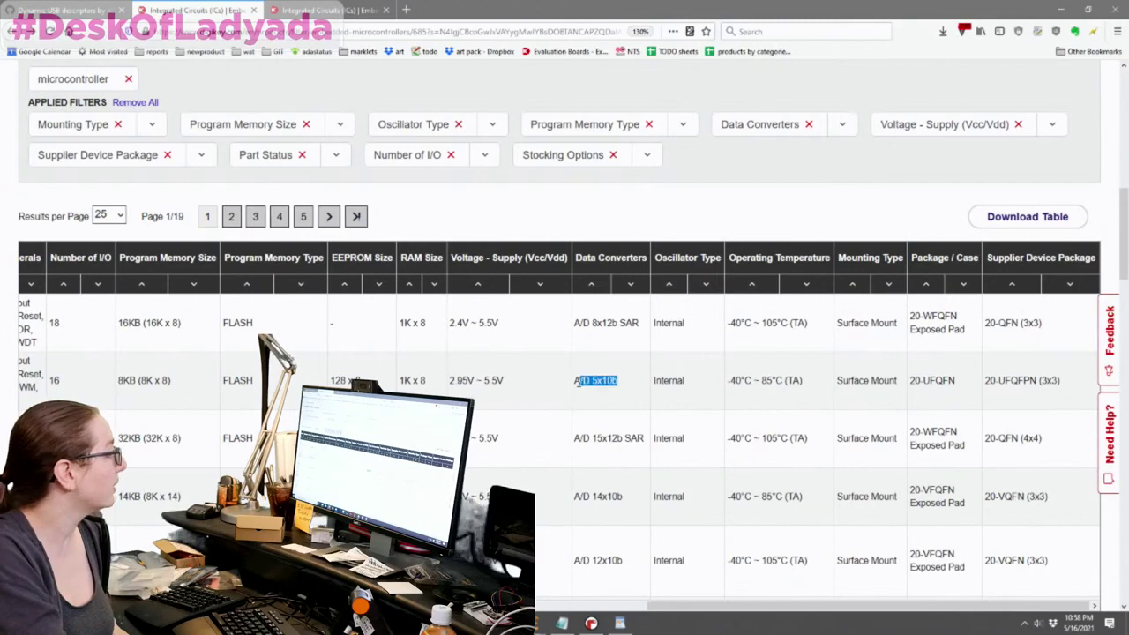
drag(670, 604, 584, 585)
scroll(607, 507, down, 3)
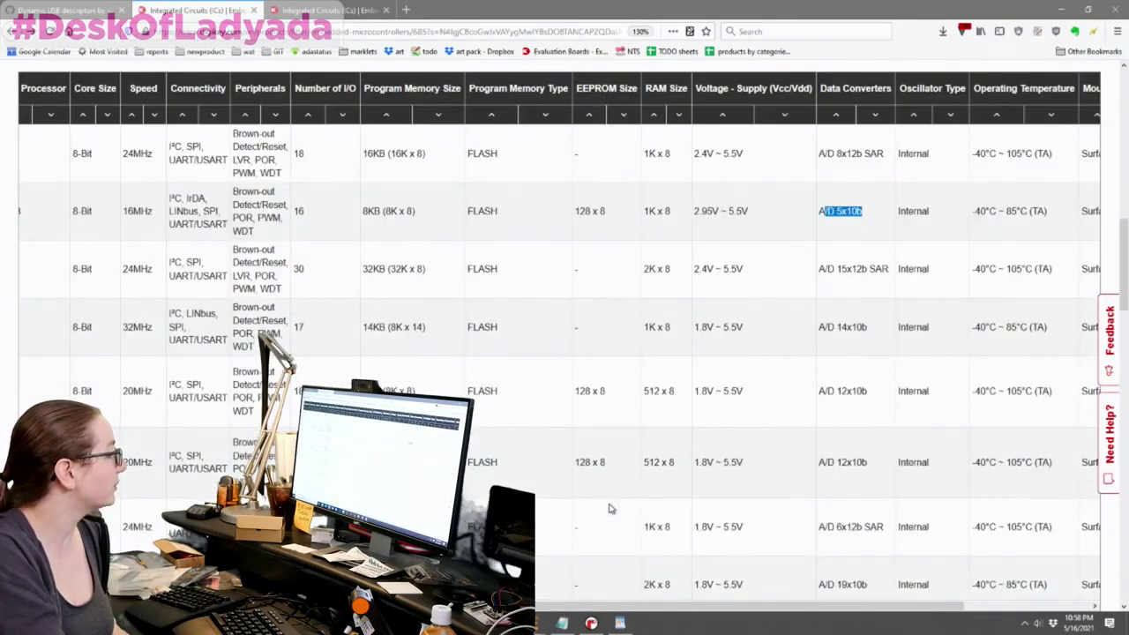
drag(653, 605, 97, 605)
scroll(208, 406, right, 7)
scroll(207, 406, left, 6)
scroll(207, 406, up, 10)
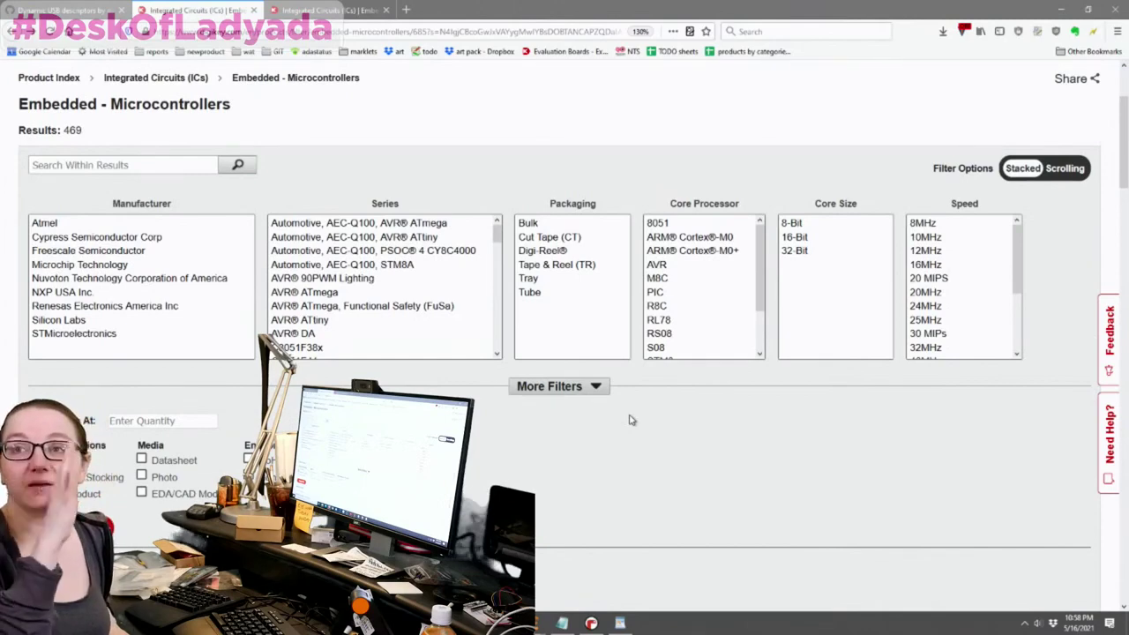
Filter EEPROM Size to 64 x 8 through 4K x 8, leaving 14 pages of parts
scroll(693, 252, down, 1)
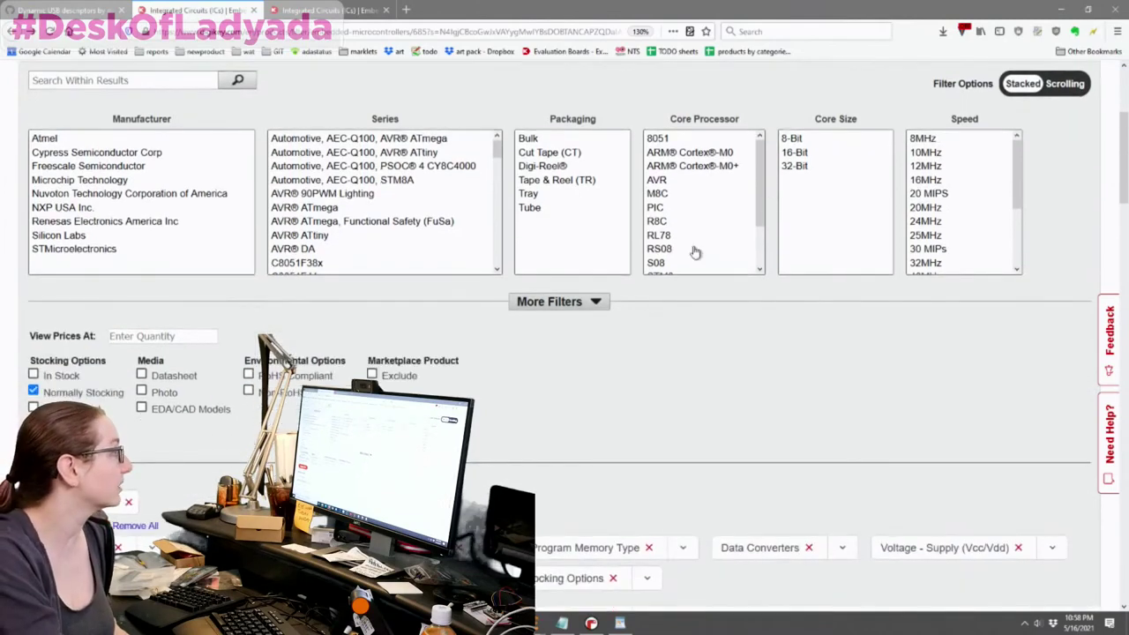
click(592, 304)
scroll(1049, 170, down, 3)
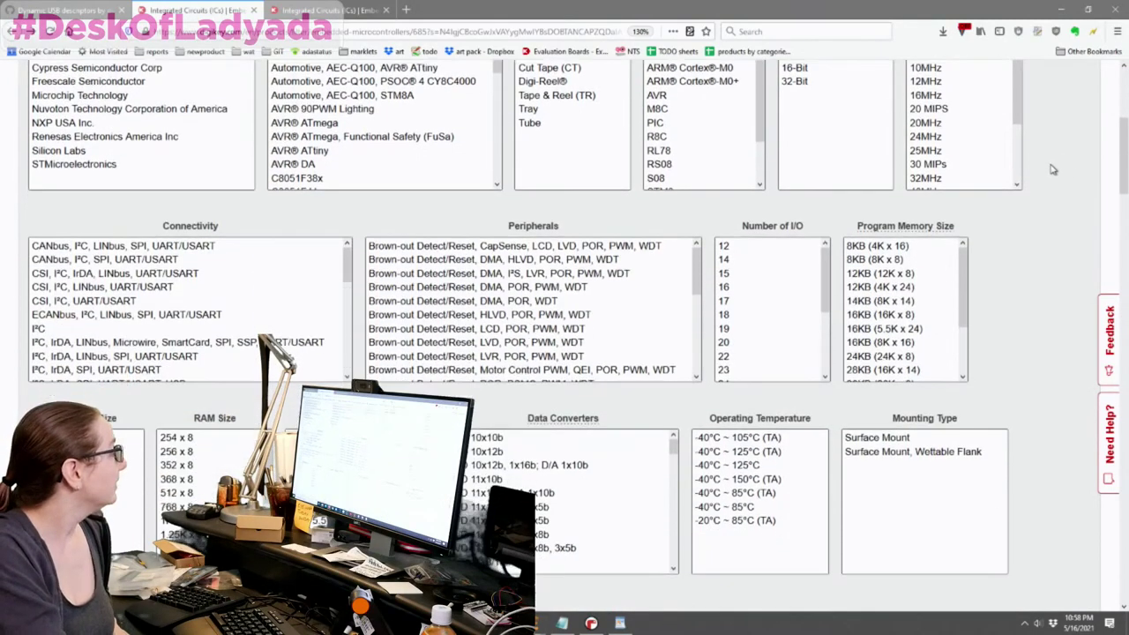
drag(46, 365, 55, 270)
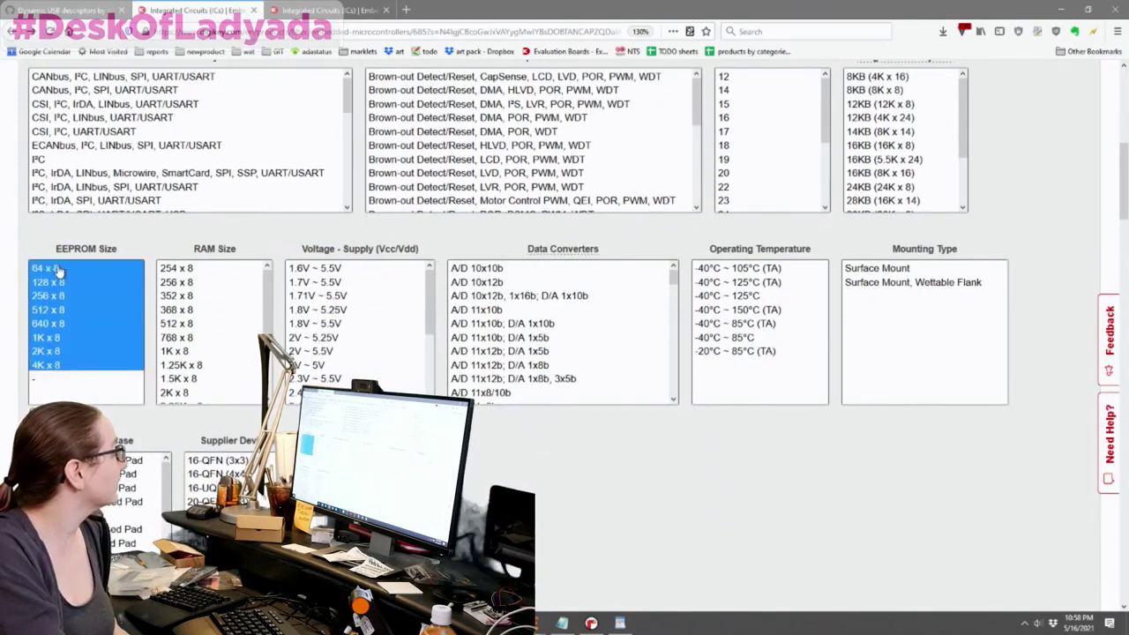
scroll(615, 473, down, 3)
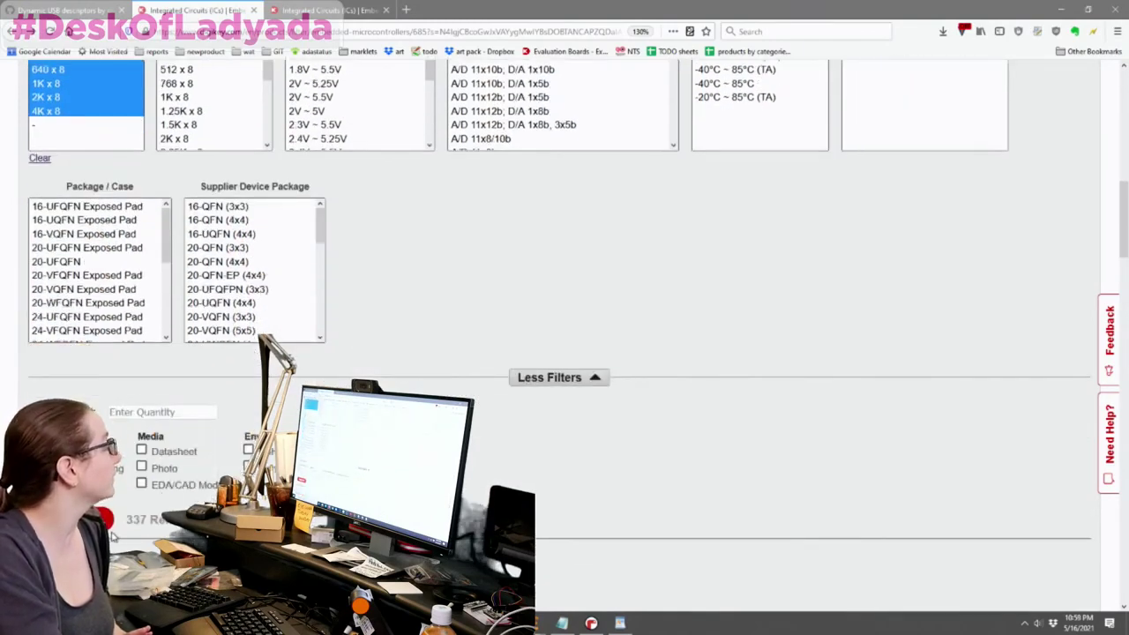
scroll(866, 339, down, 3)
scroll(546, 486, down, 8)
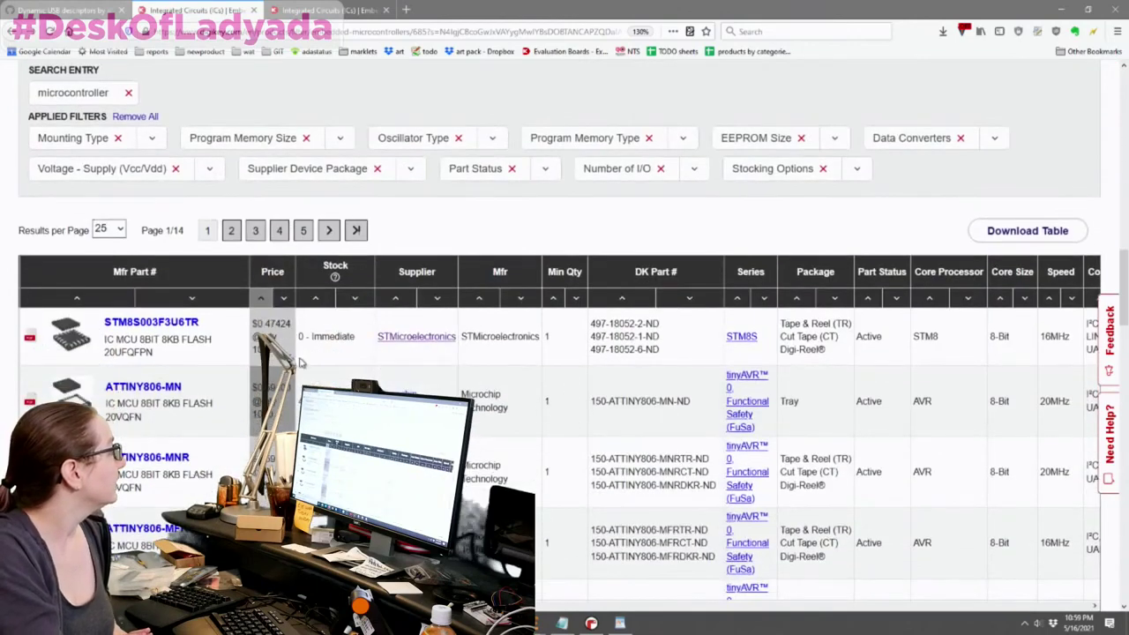
scroll(524, 352, down, 1)
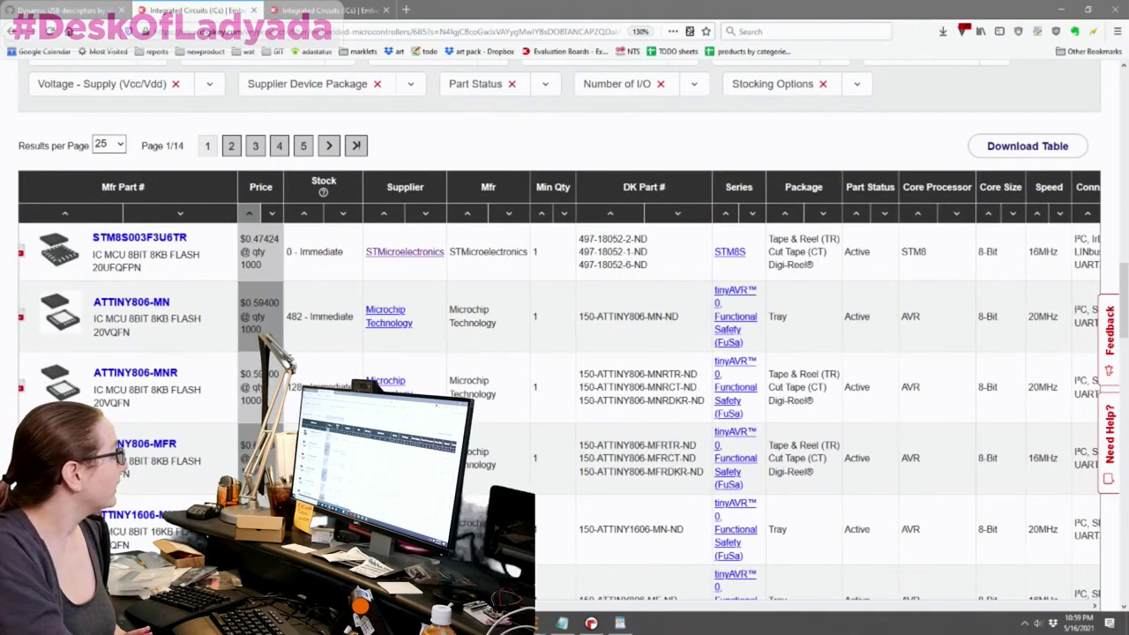
scroll(317, 353, down, 1)
scroll(564, 397, down, 1)
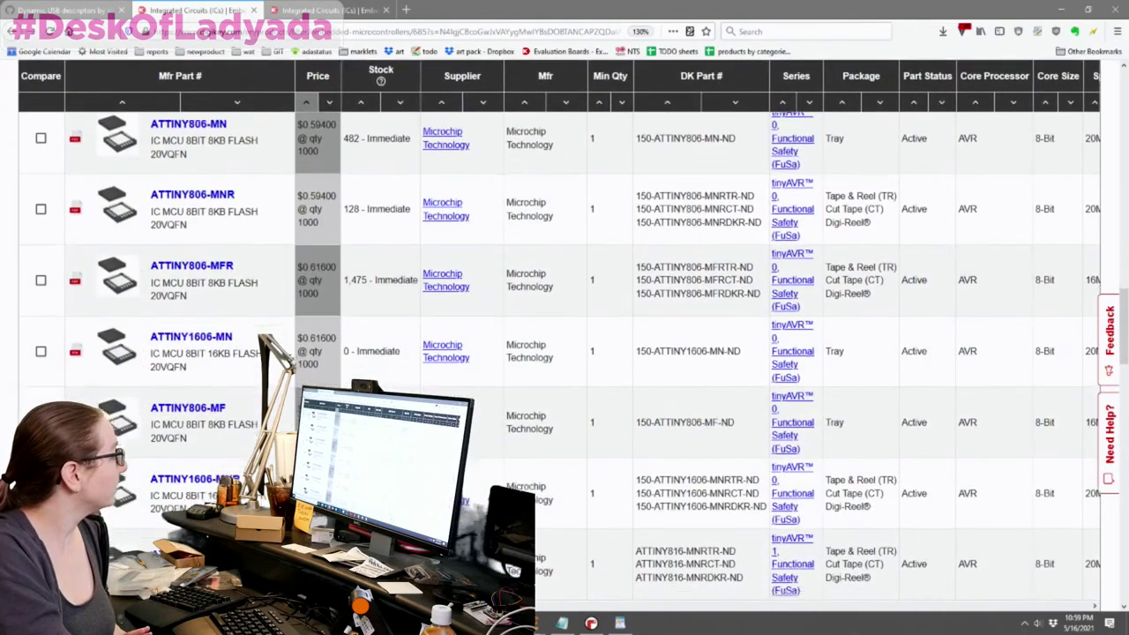
scroll(564, 396, down, 1)
scroll(564, 397, up, 2)
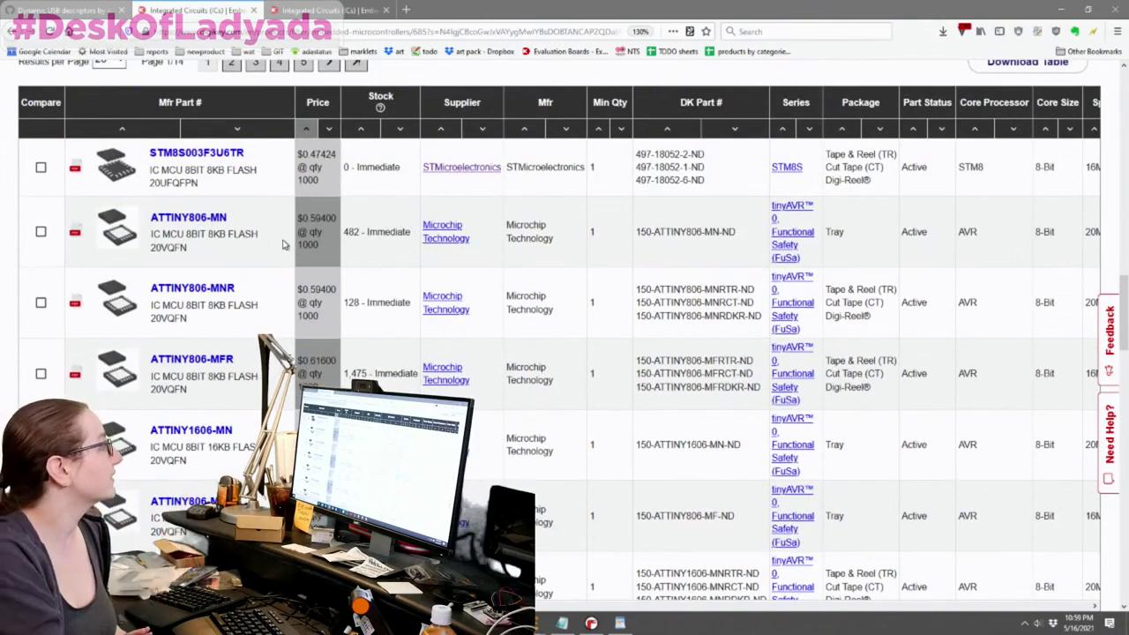
scroll(567, 369, down, 1)
scroll(567, 368, down, 1)
scroll(567, 368, up, 1)
scroll(567, 368, down, 1)
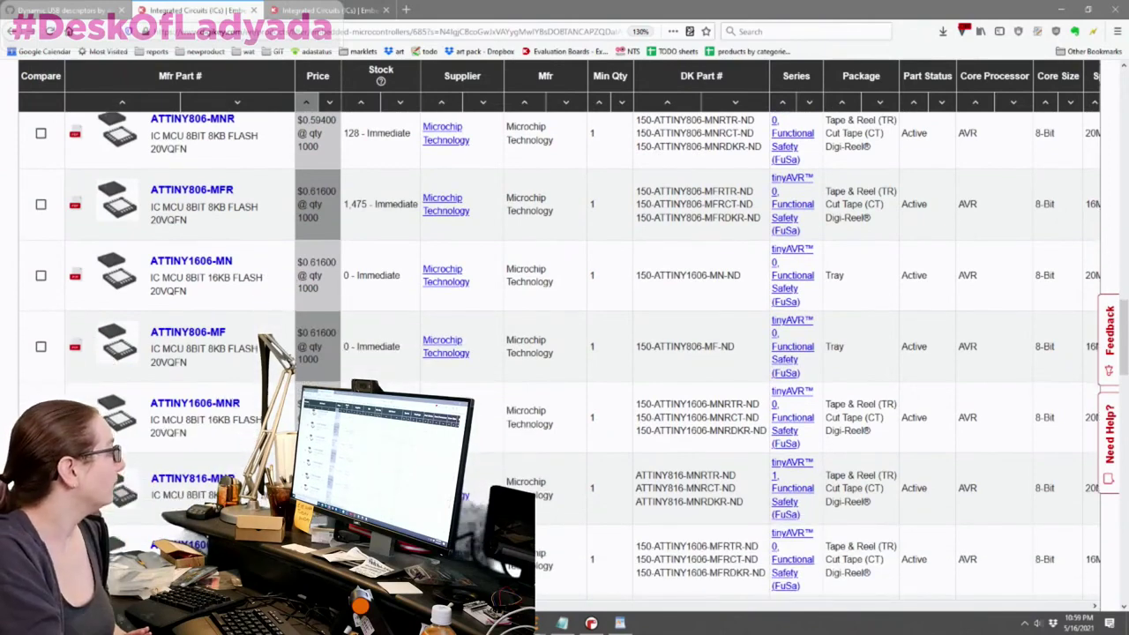
scroll(284, 427, up, 3)
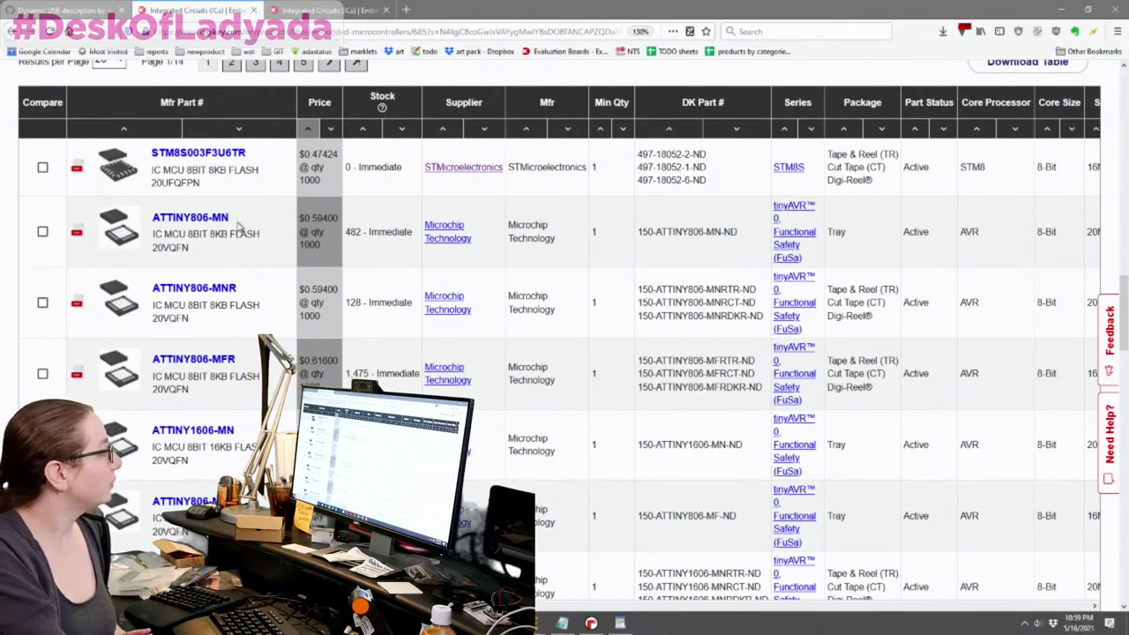
drag(240, 219, 151, 218)
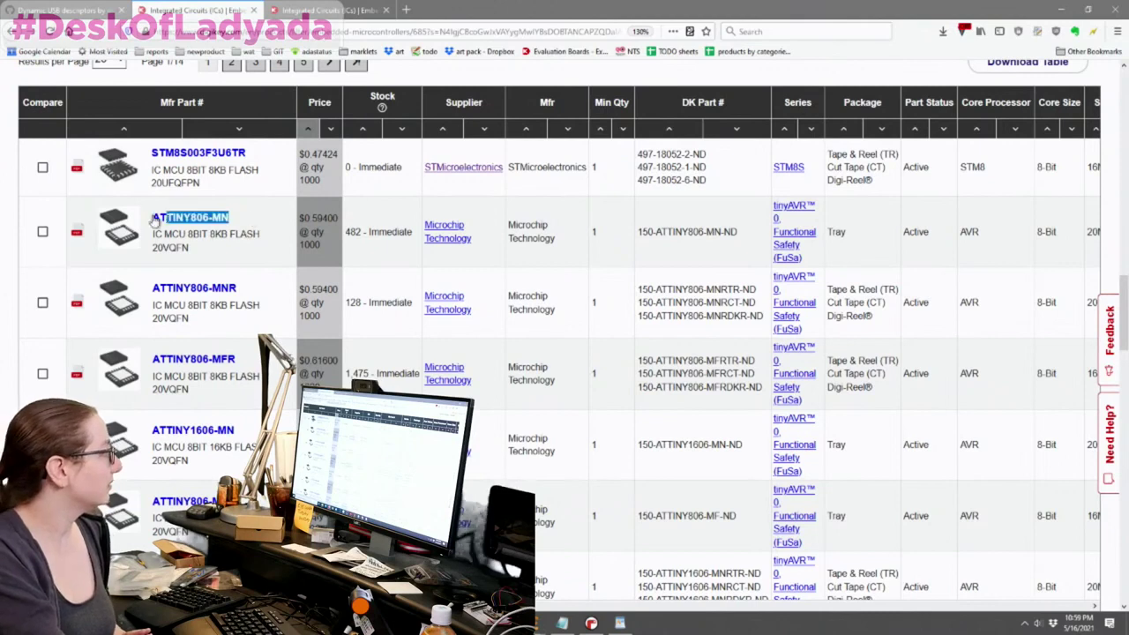
click(272, 221)
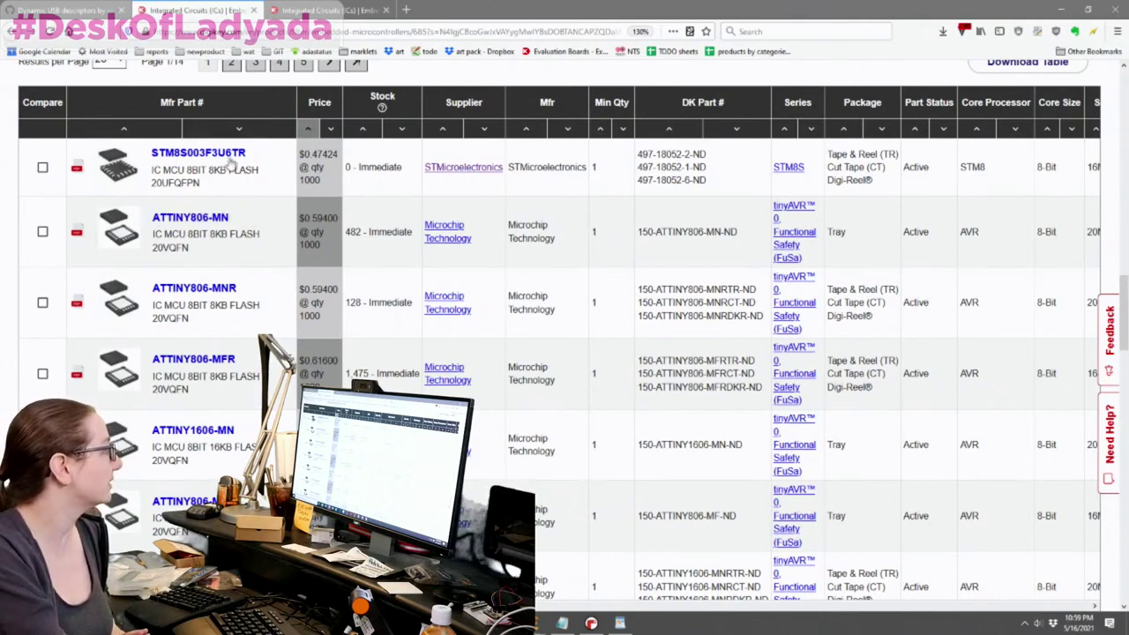
drag(240, 220, 145, 231)
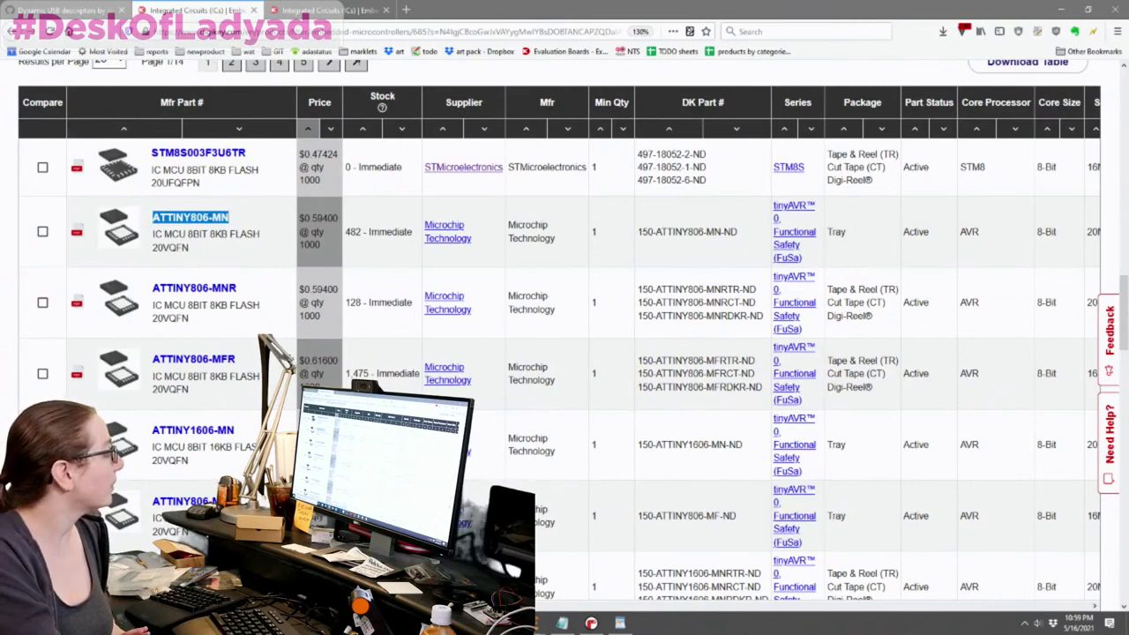
scroll(630, 591, right, 10)
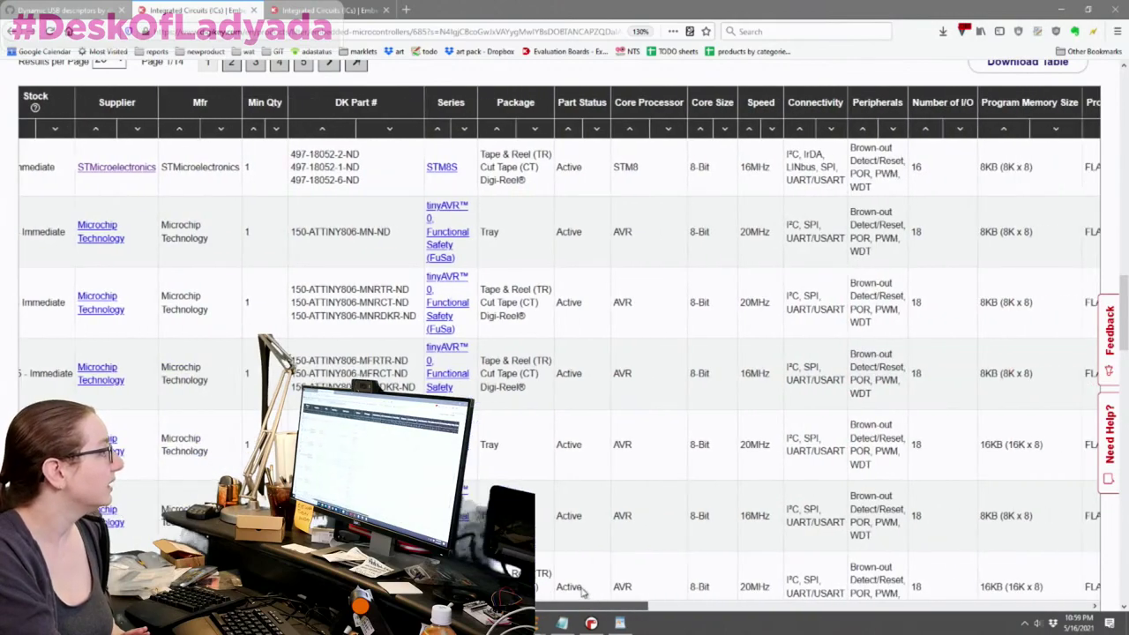
scroll(630, 590, left, 10)
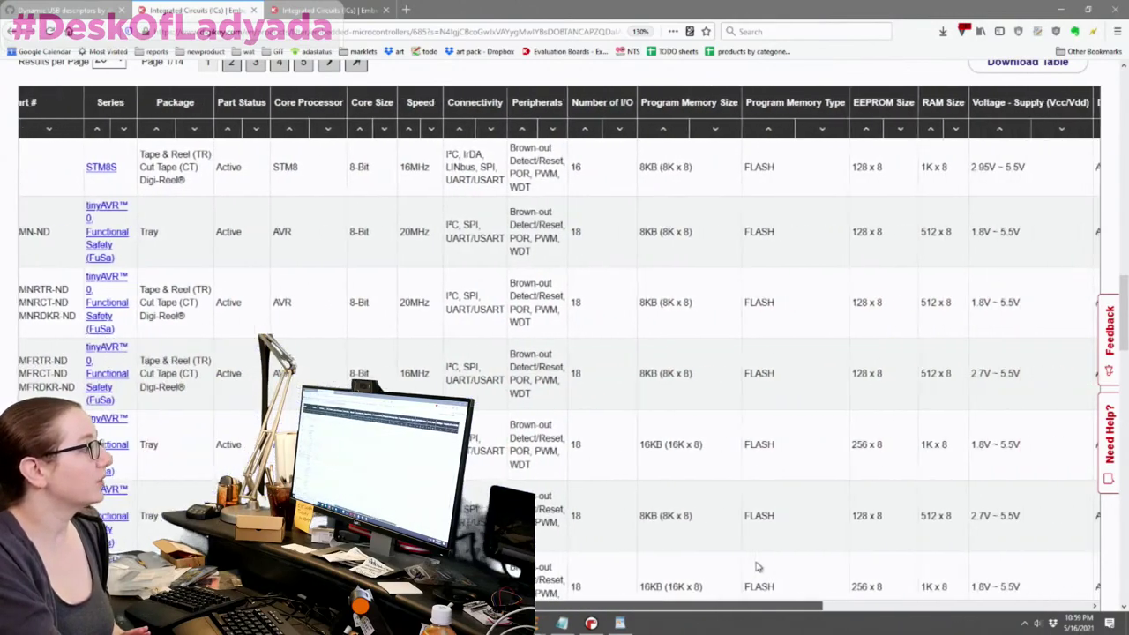
scroll(864, 544, right, 20)
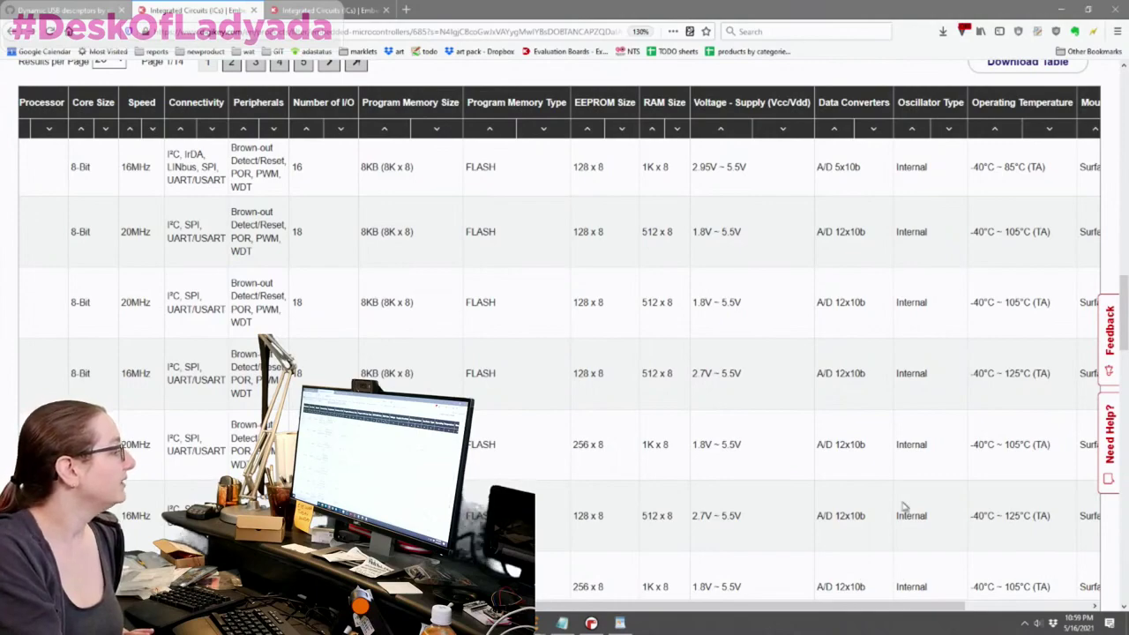
scroll(900, 521, down, 3)
drag(879, 605, 410, 605)
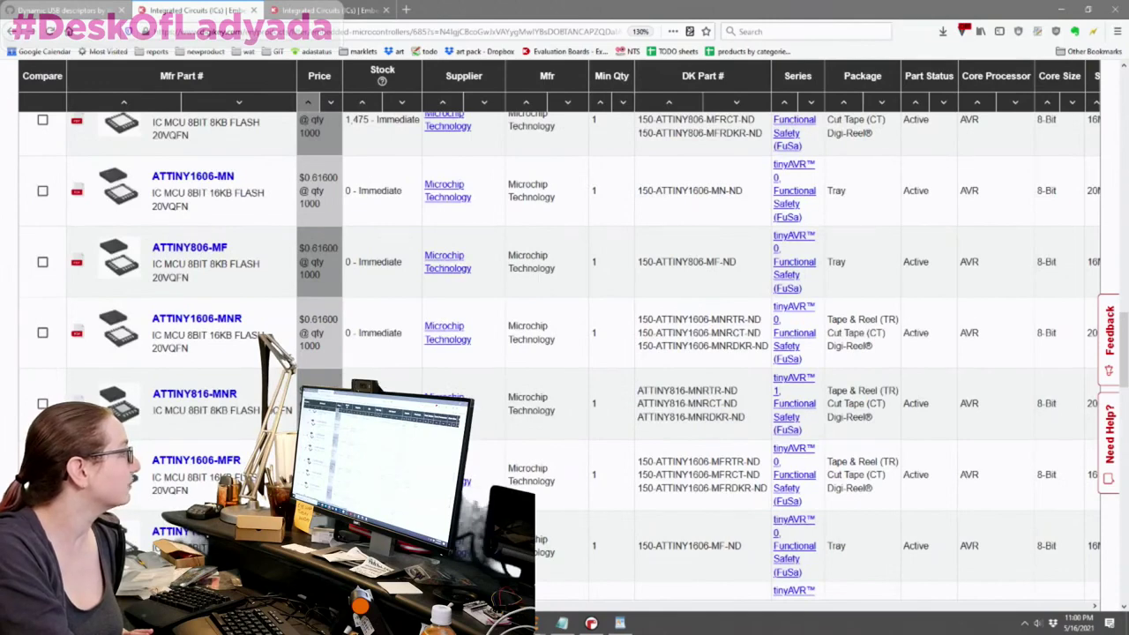
scroll(565, 353, down, 2)
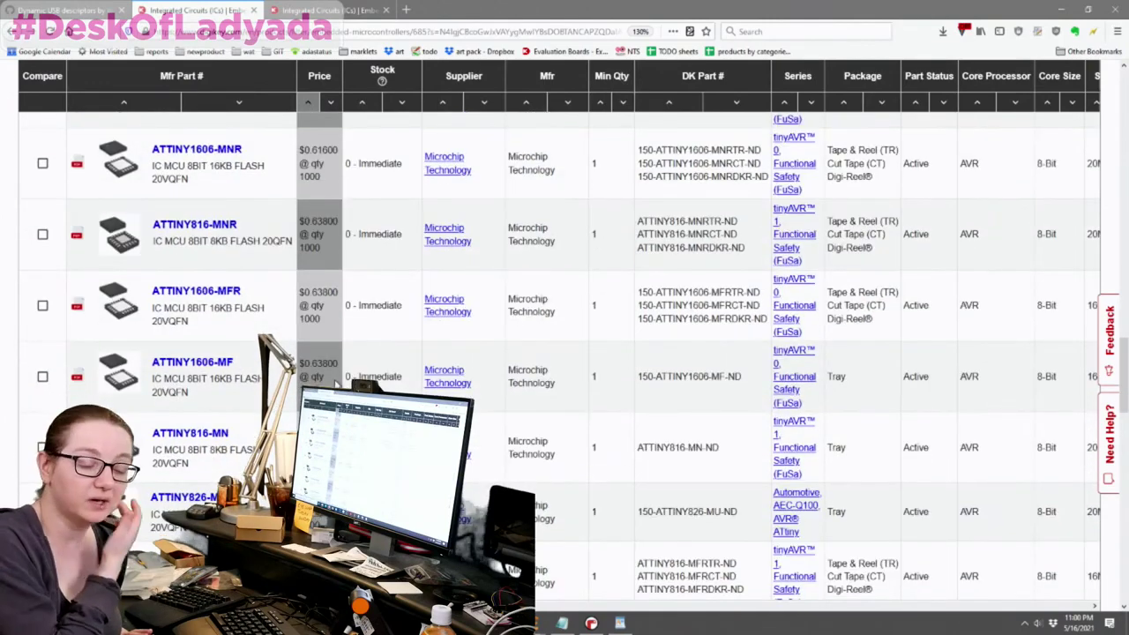
scroll(348, 348, down, 1)
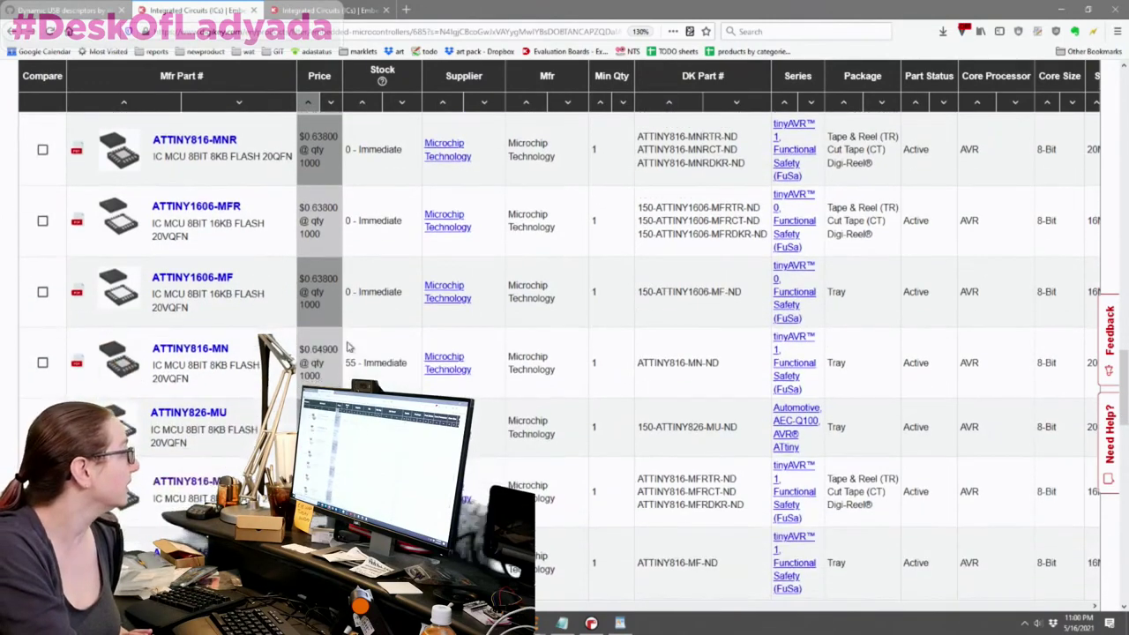
scroll(348, 348, up, 1)
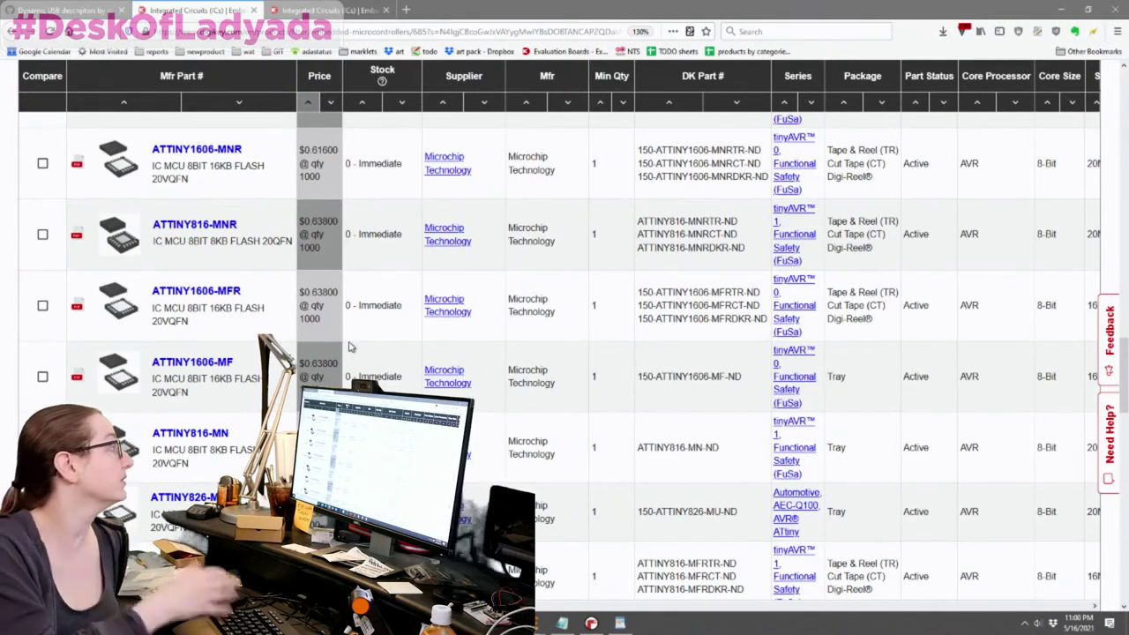
Open ATTINY816-MNR details, then the ATTINY816-MFR part already in the cart
click(222, 227)
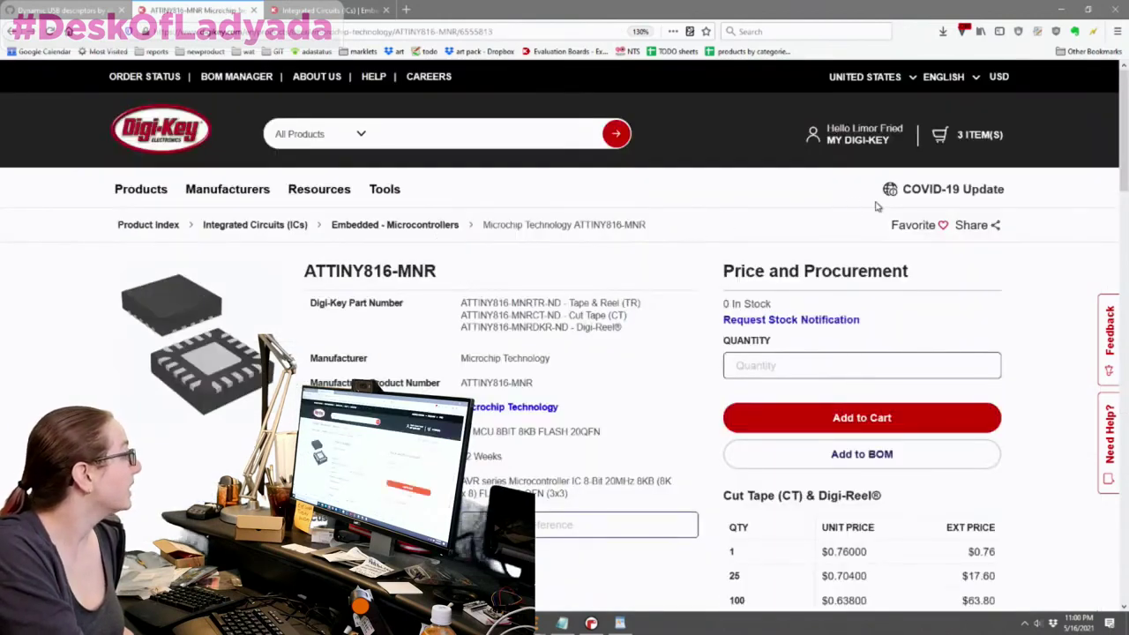
mouse_move(956, 152)
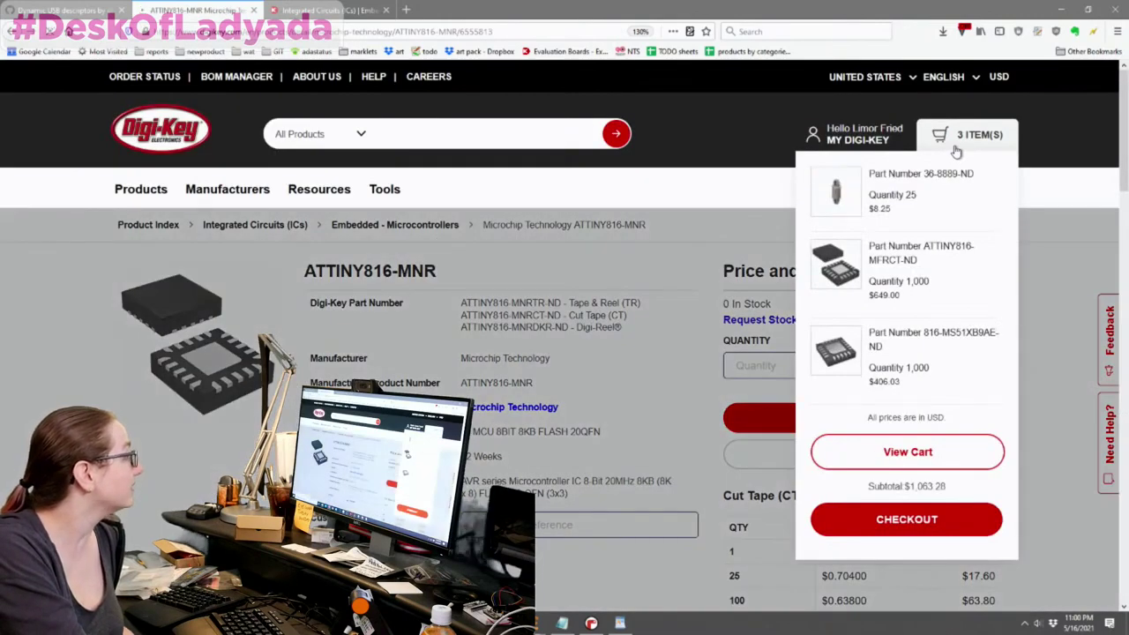
click(912, 252)
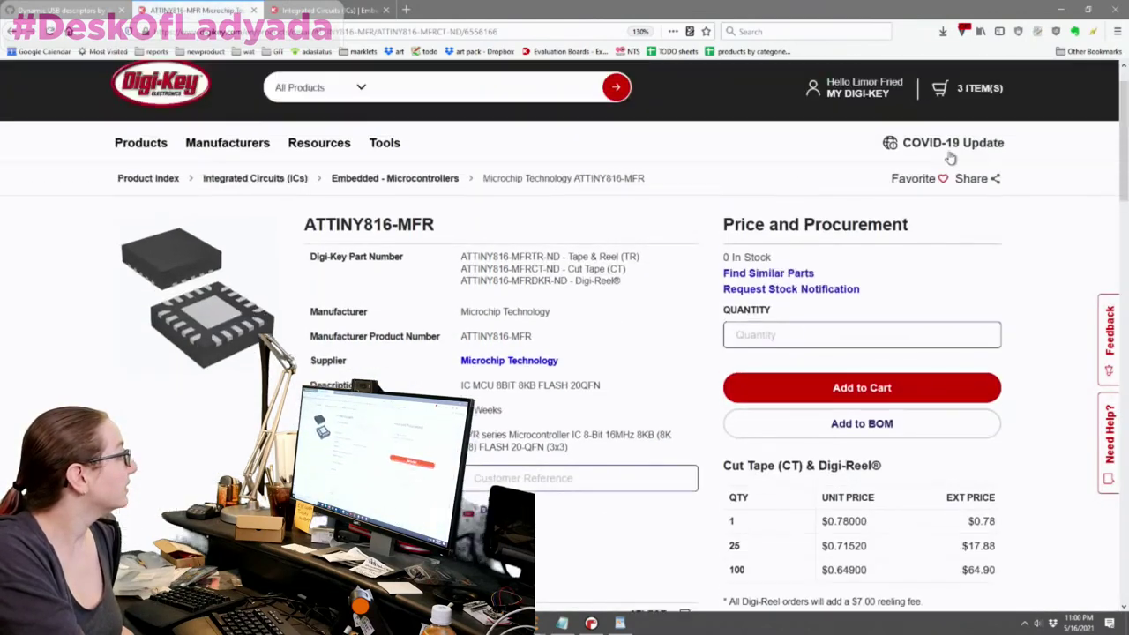
Check the cart lead time for 1,000 ATTINY816-MFR parts, shipping 8/2/2021
mouse_move(963, 134)
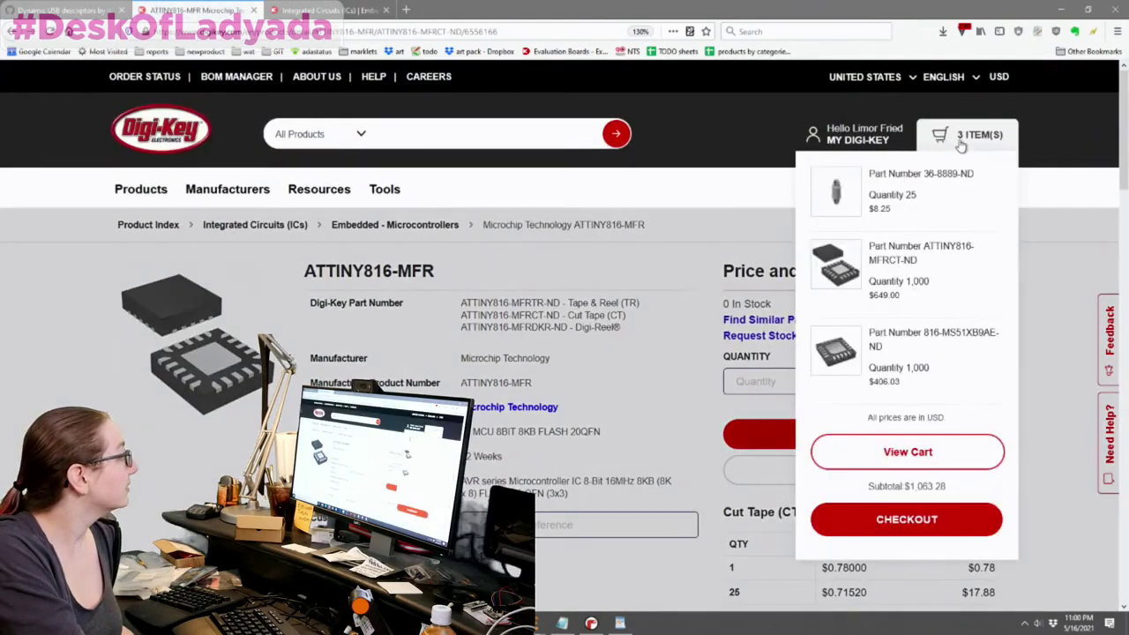
click(917, 458)
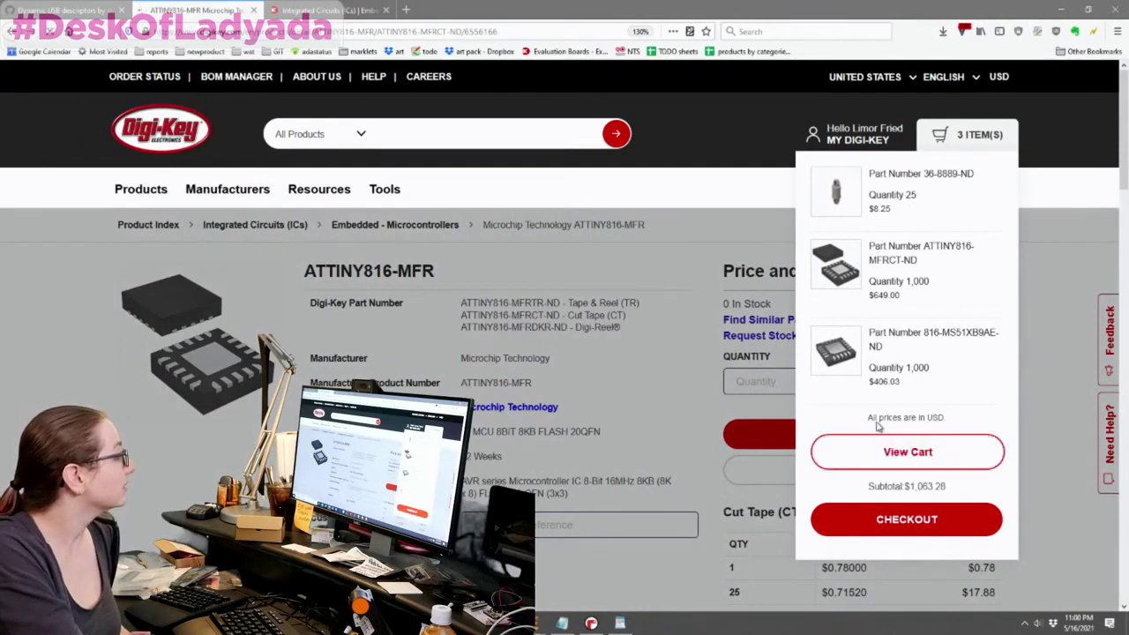
scroll(491, 329, down, 5)
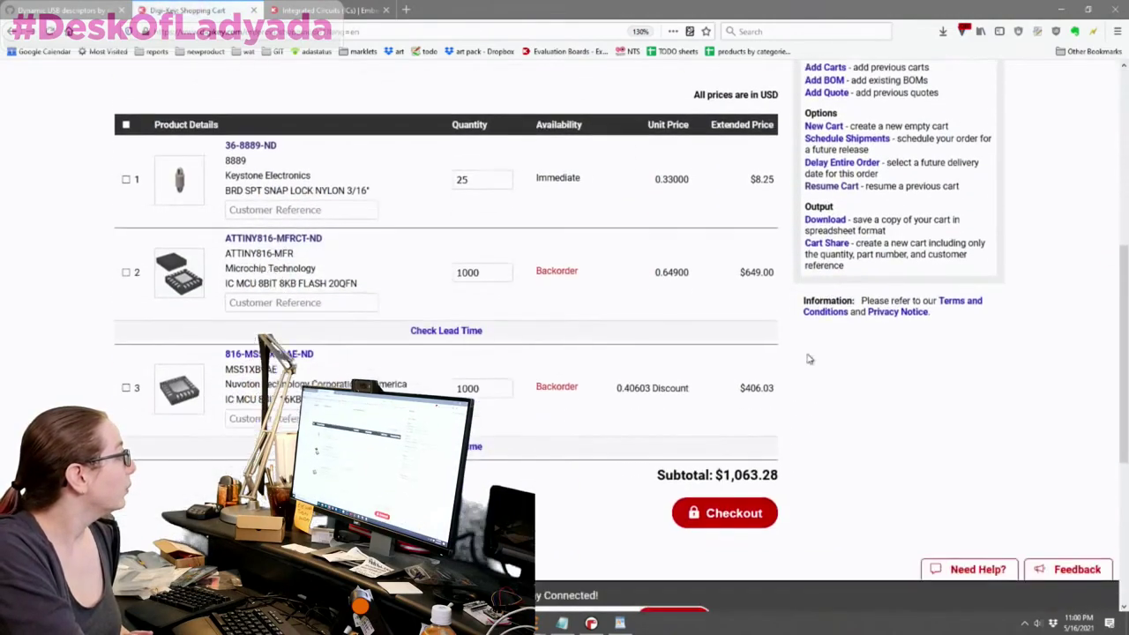
click(481, 320)
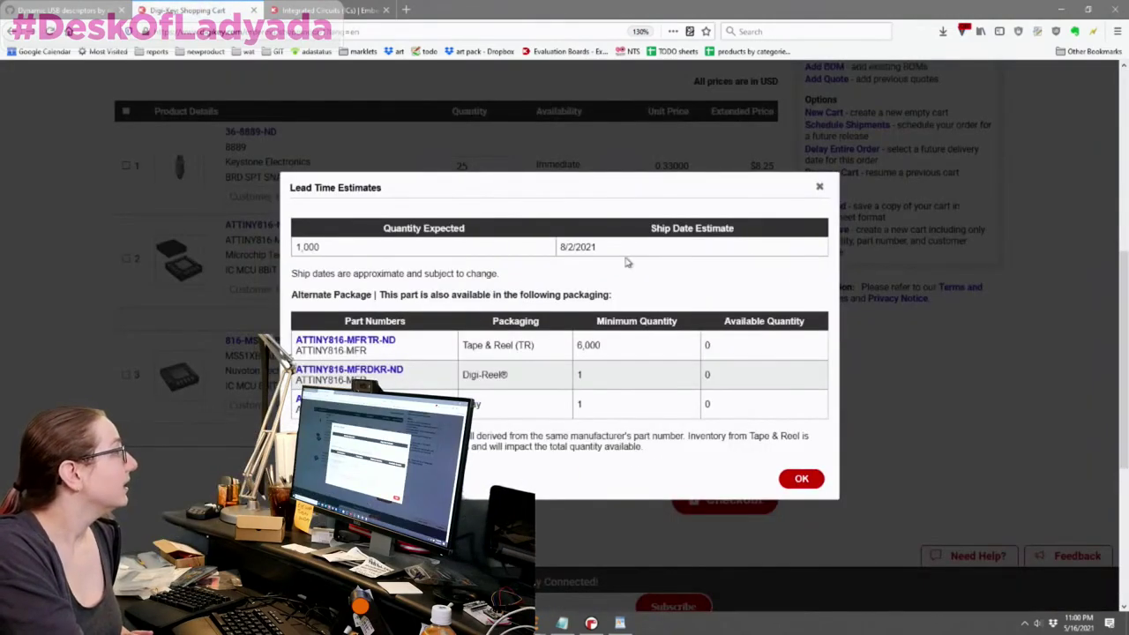
drag(626, 256, 533, 253)
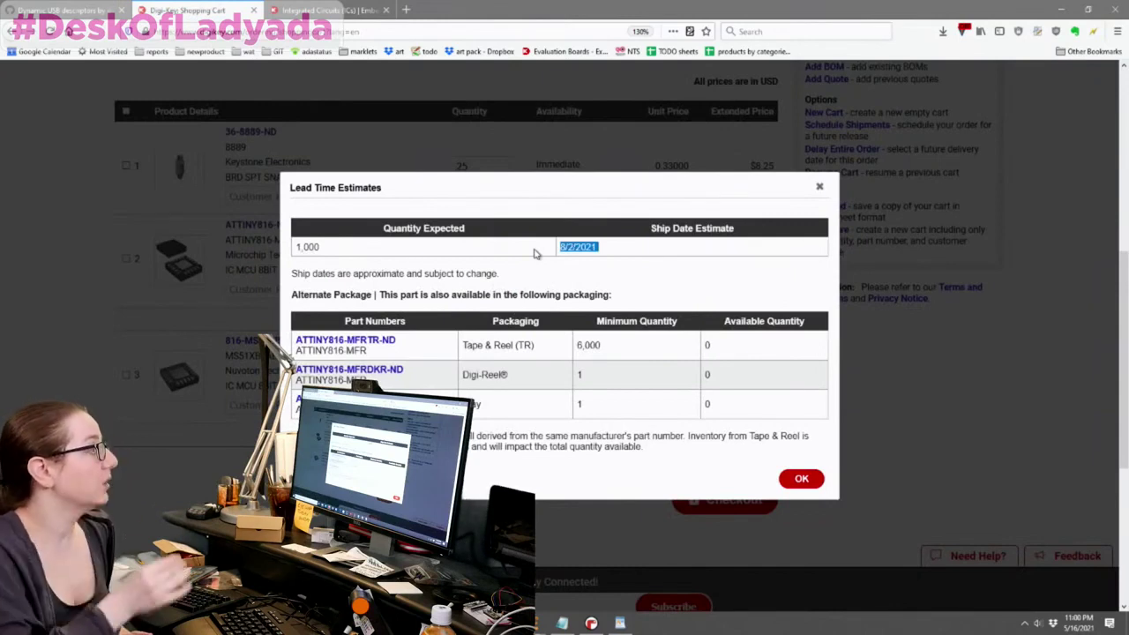